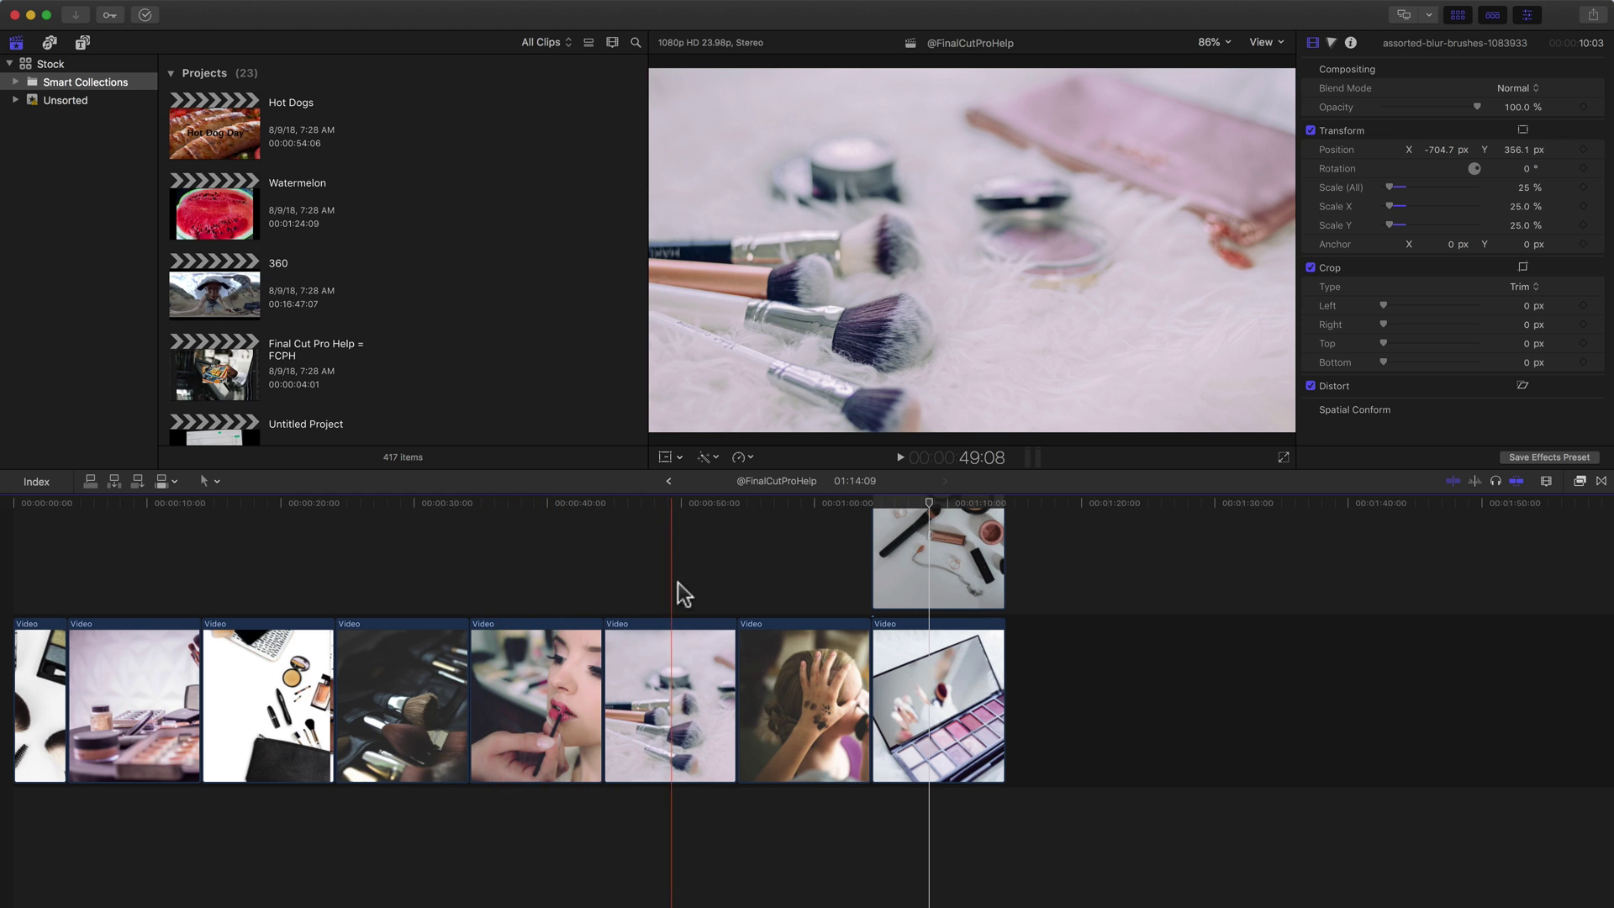
Park the playhead at 49:03 and select the blur-brushes-close-up-324657 clip in the timeline.
left_click(666, 677)
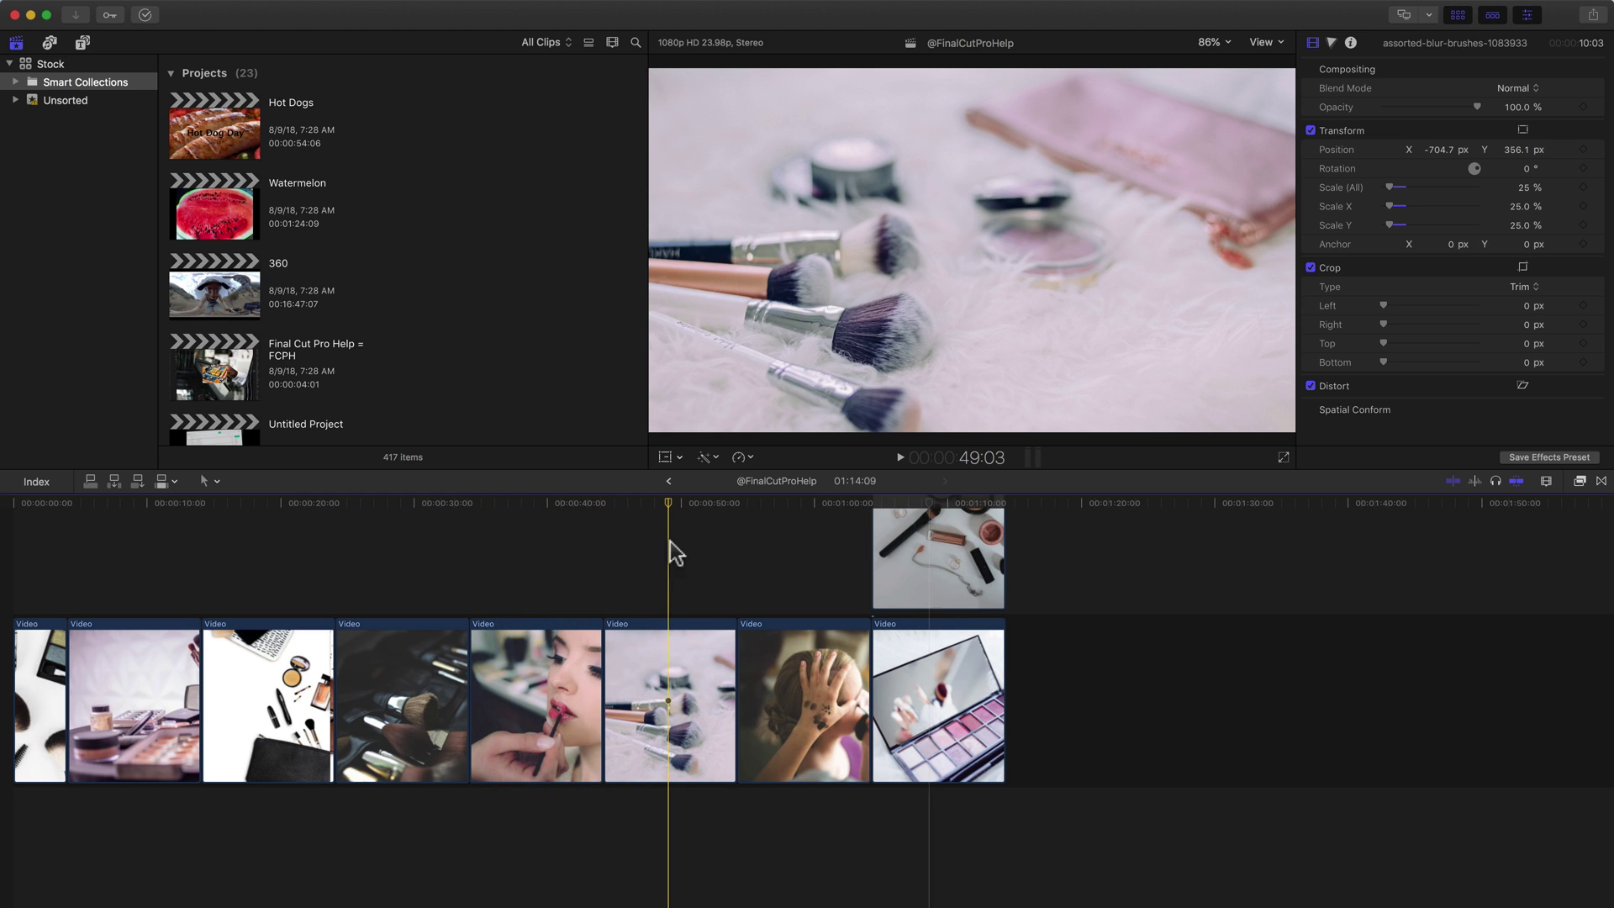
left_click(667, 695)
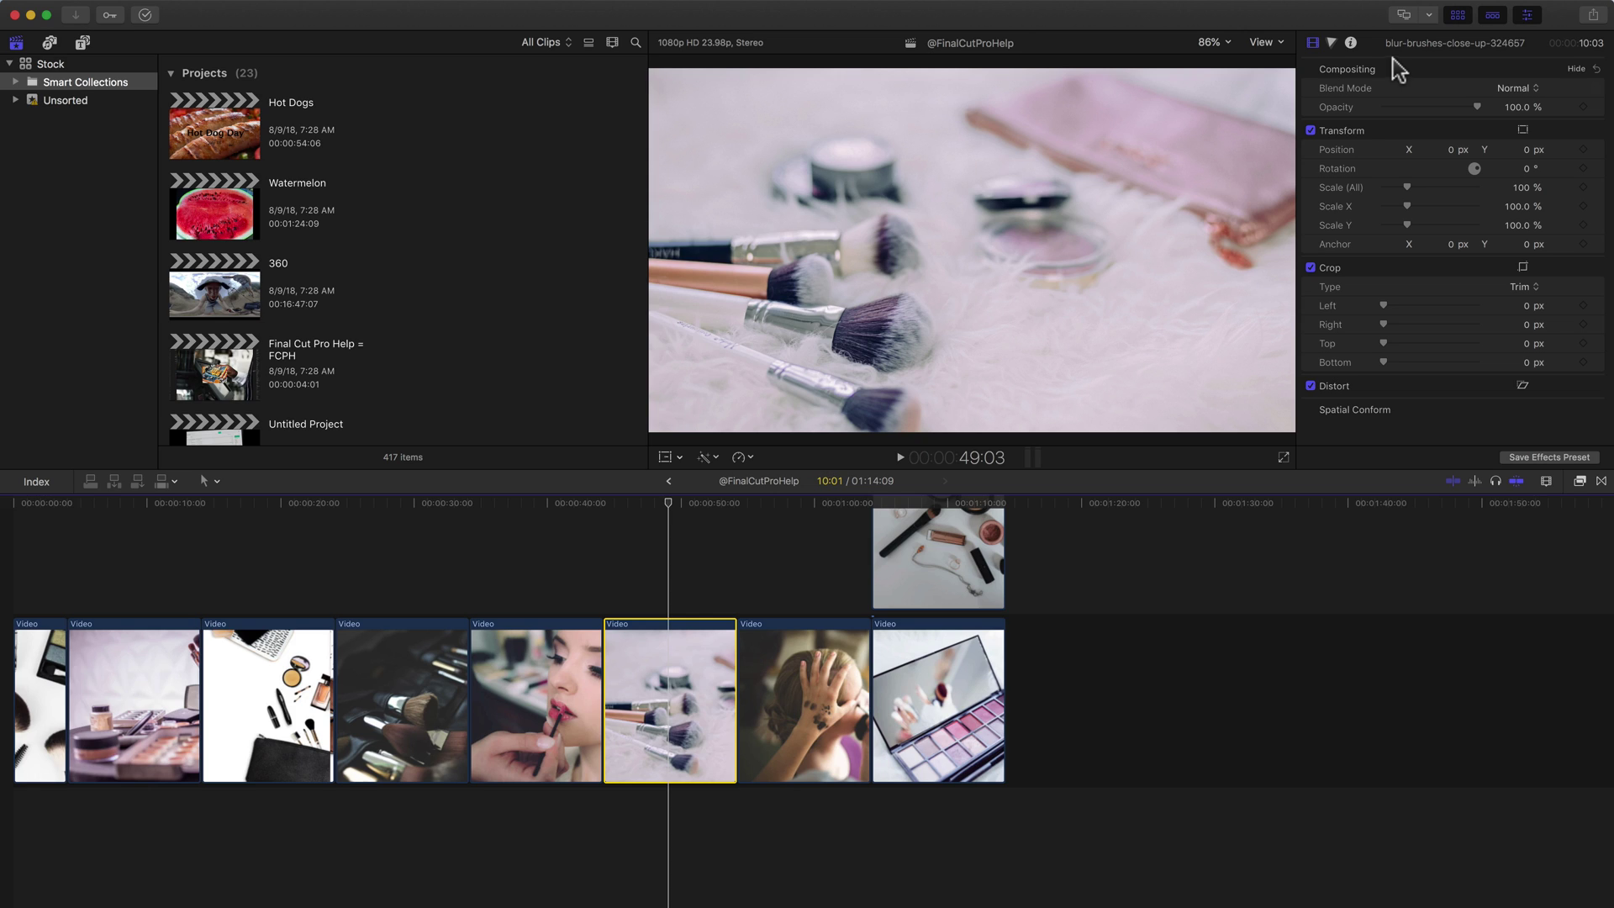
Show the brushes clip's Info inspector and review its name, roles, start, end and camera fields.
left_click(1351, 42)
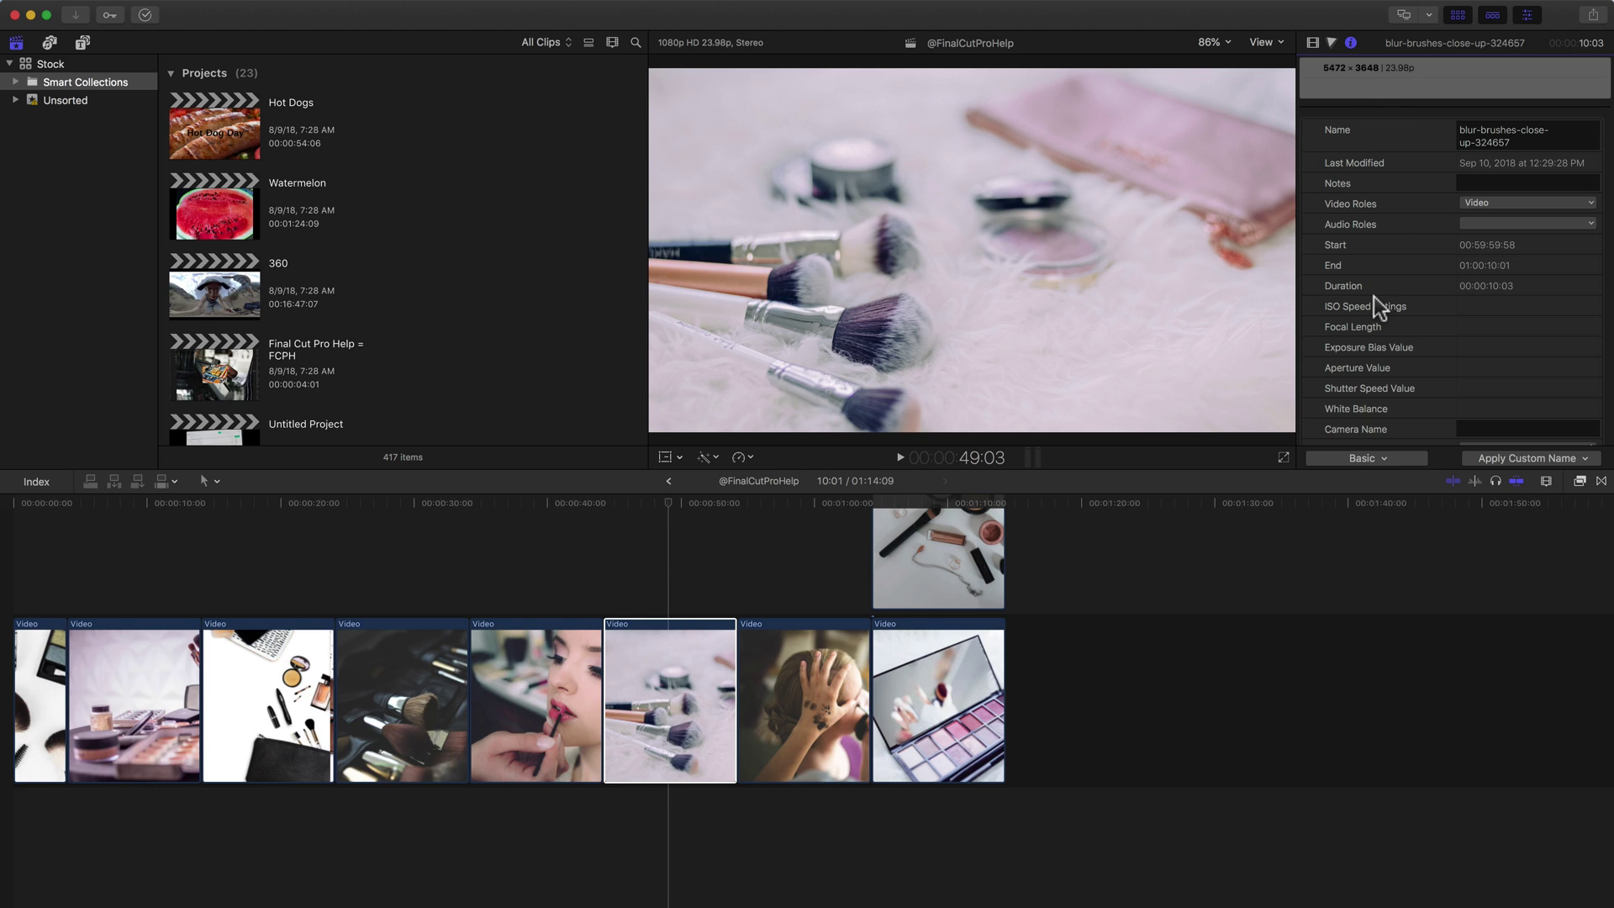
scroll(1383, 335, "down", 5)
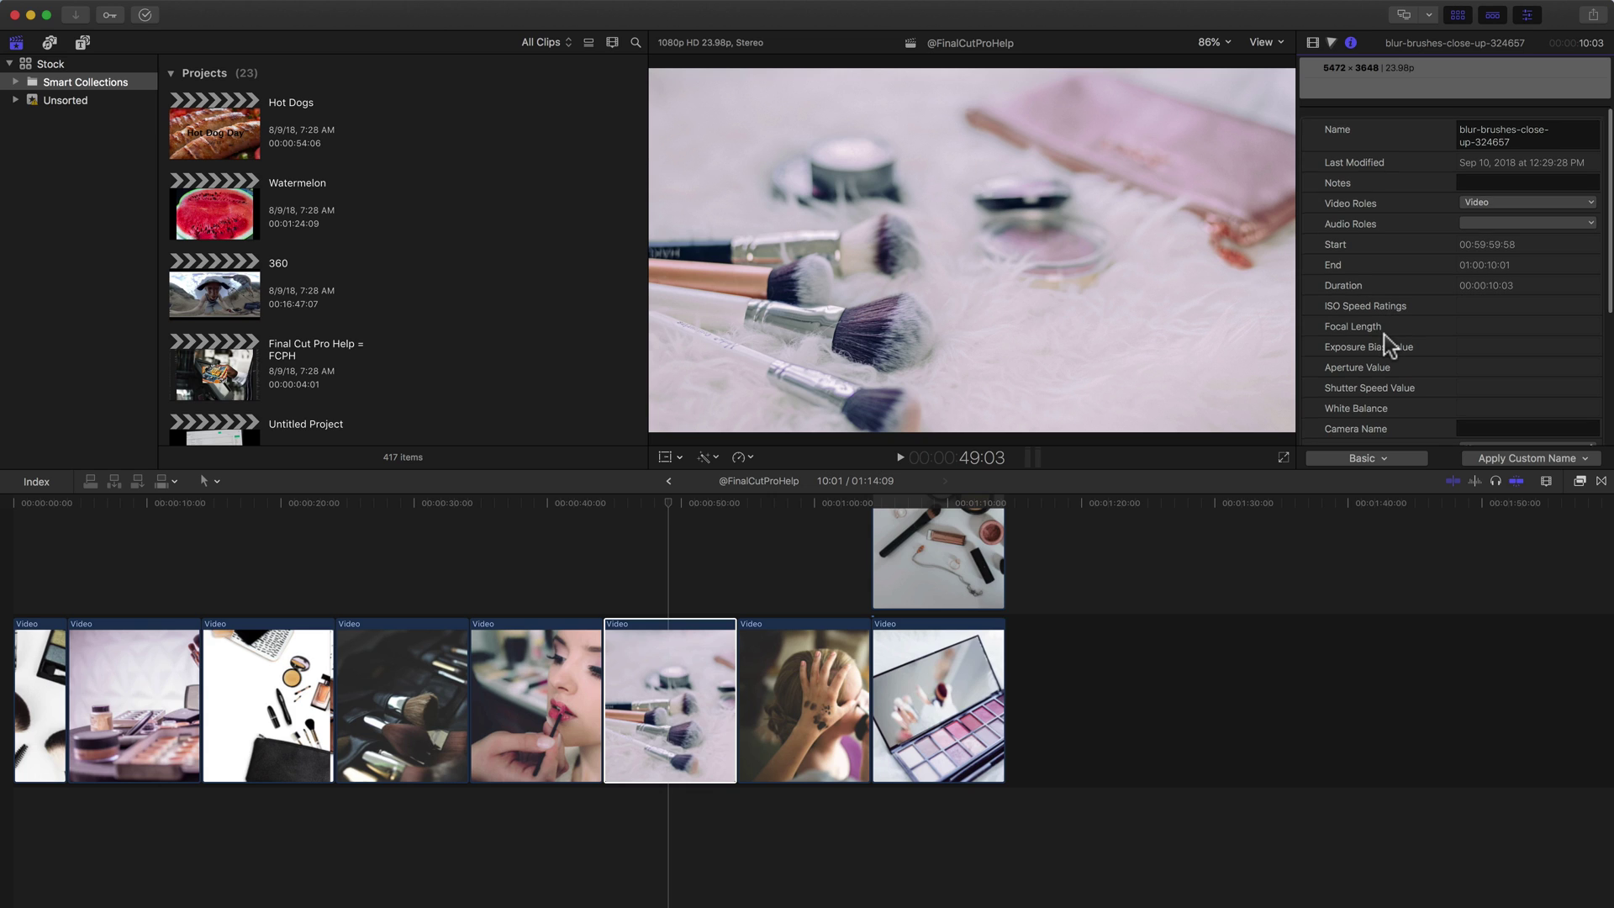
scroll(1384, 335, "up", 3)
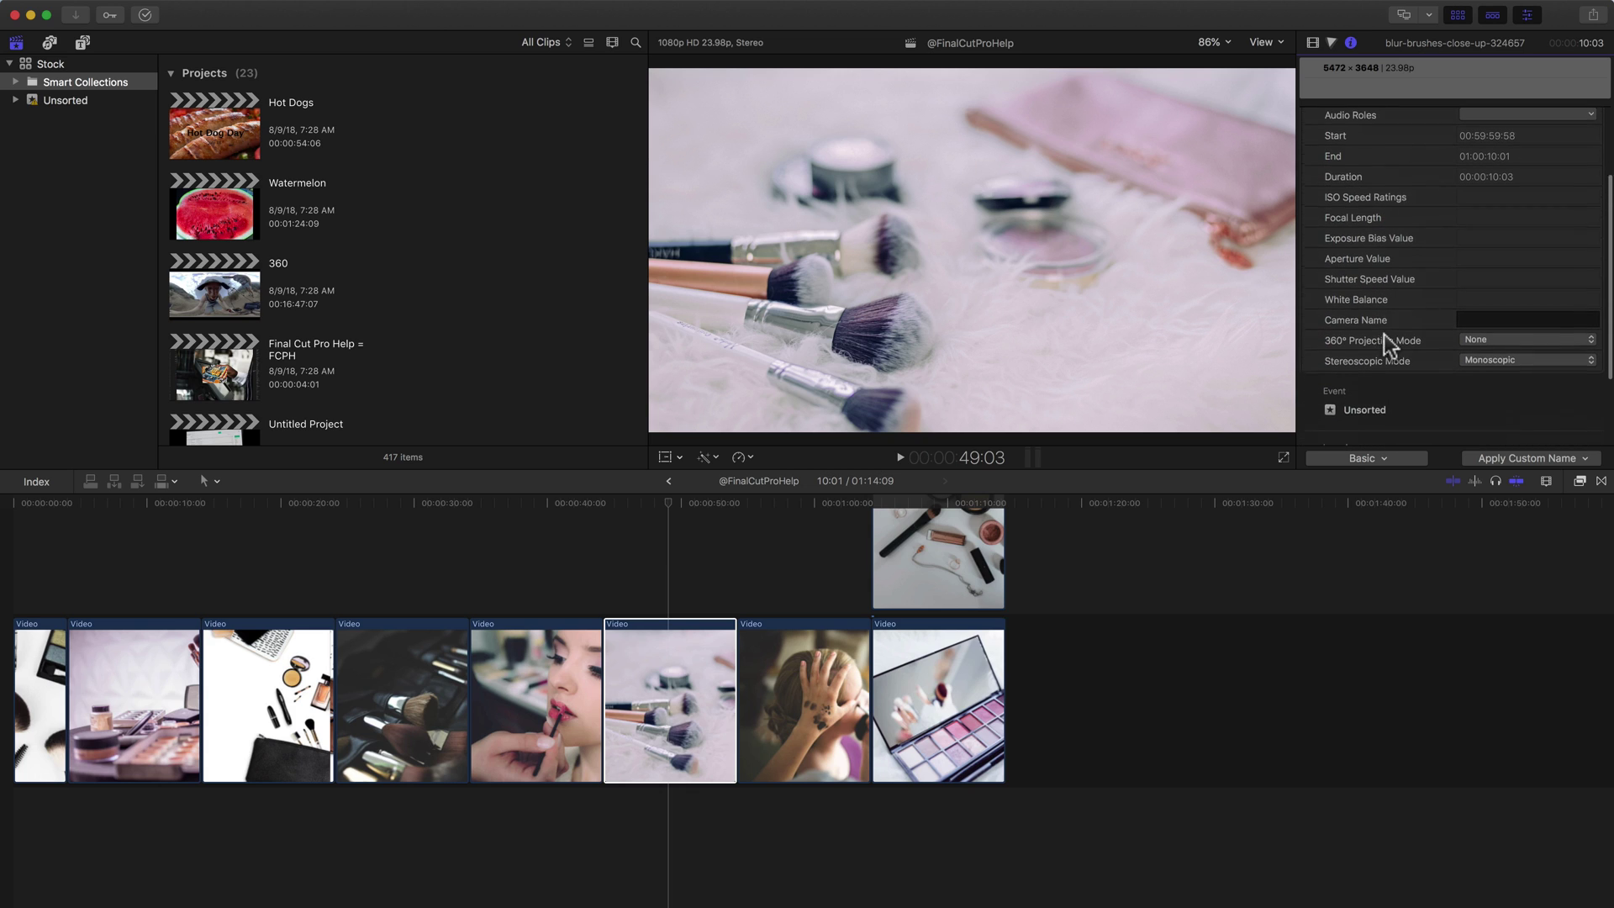
scroll(1458, 316, "up", 1)
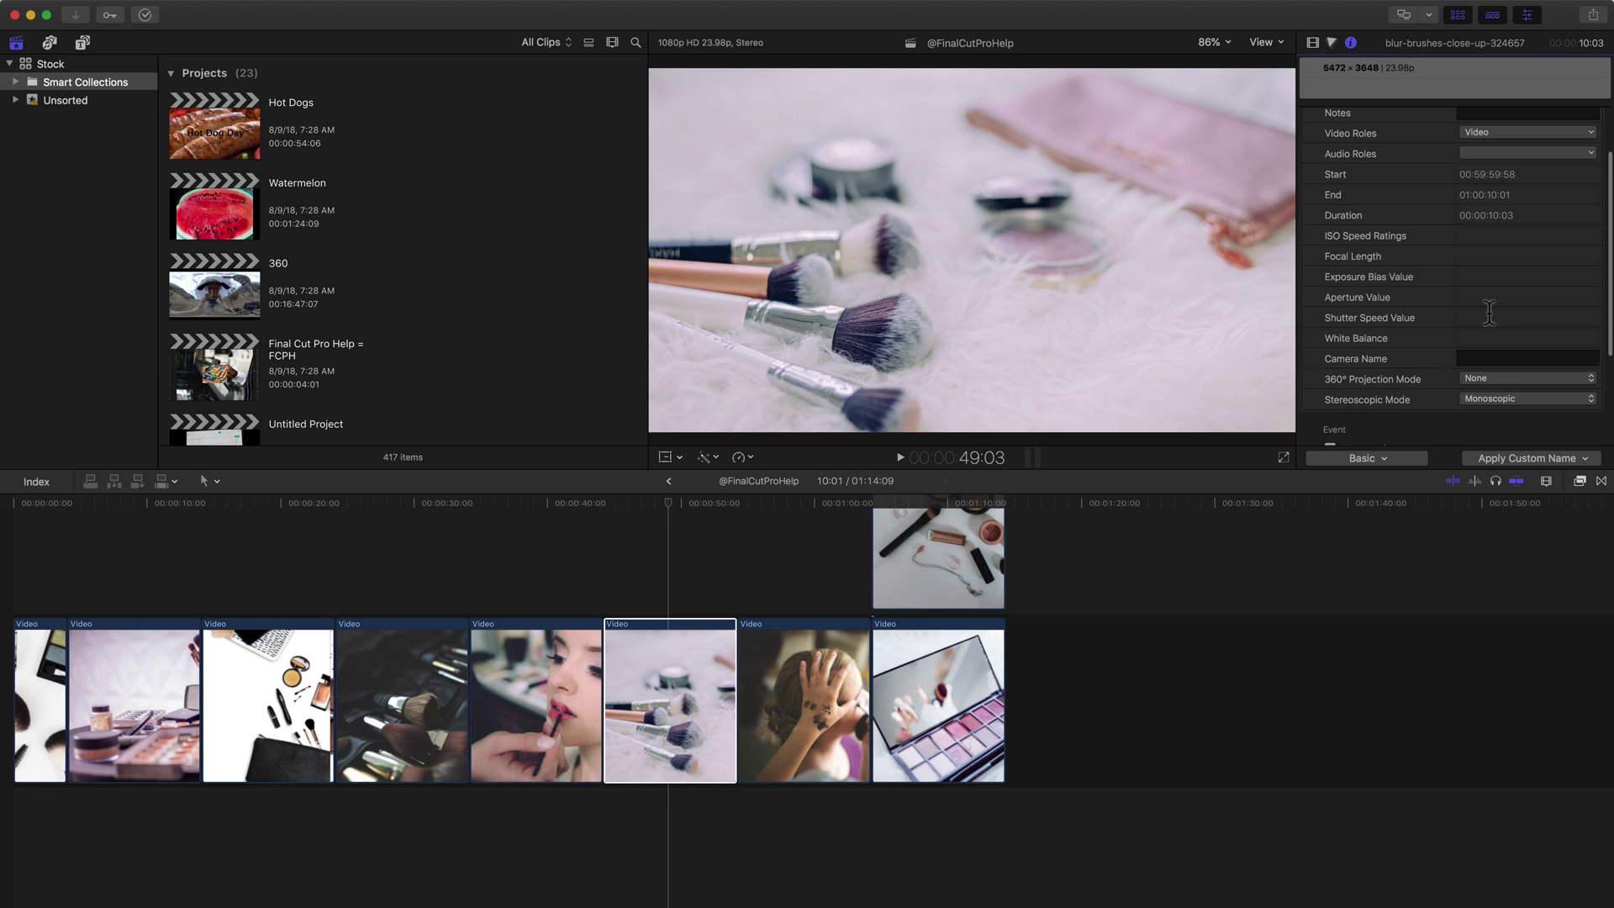
scroll(1488, 311, "up", 4)
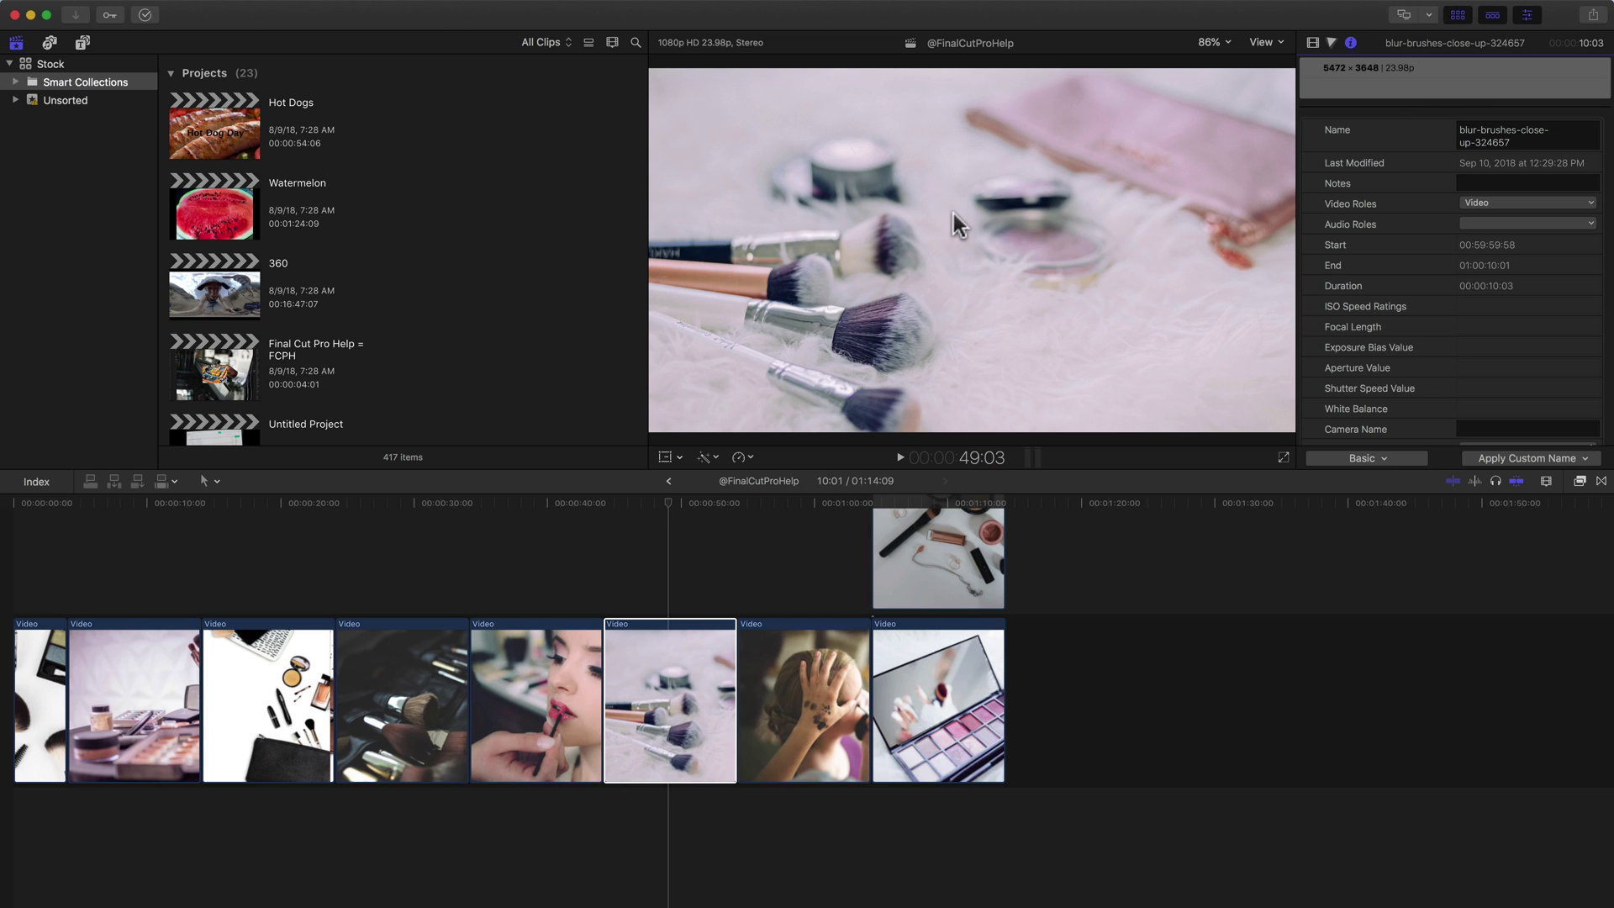
Hide the Inspector, Timeline and Libraries sidebar so only the browser and viewer remain.
left_click(1532, 14)
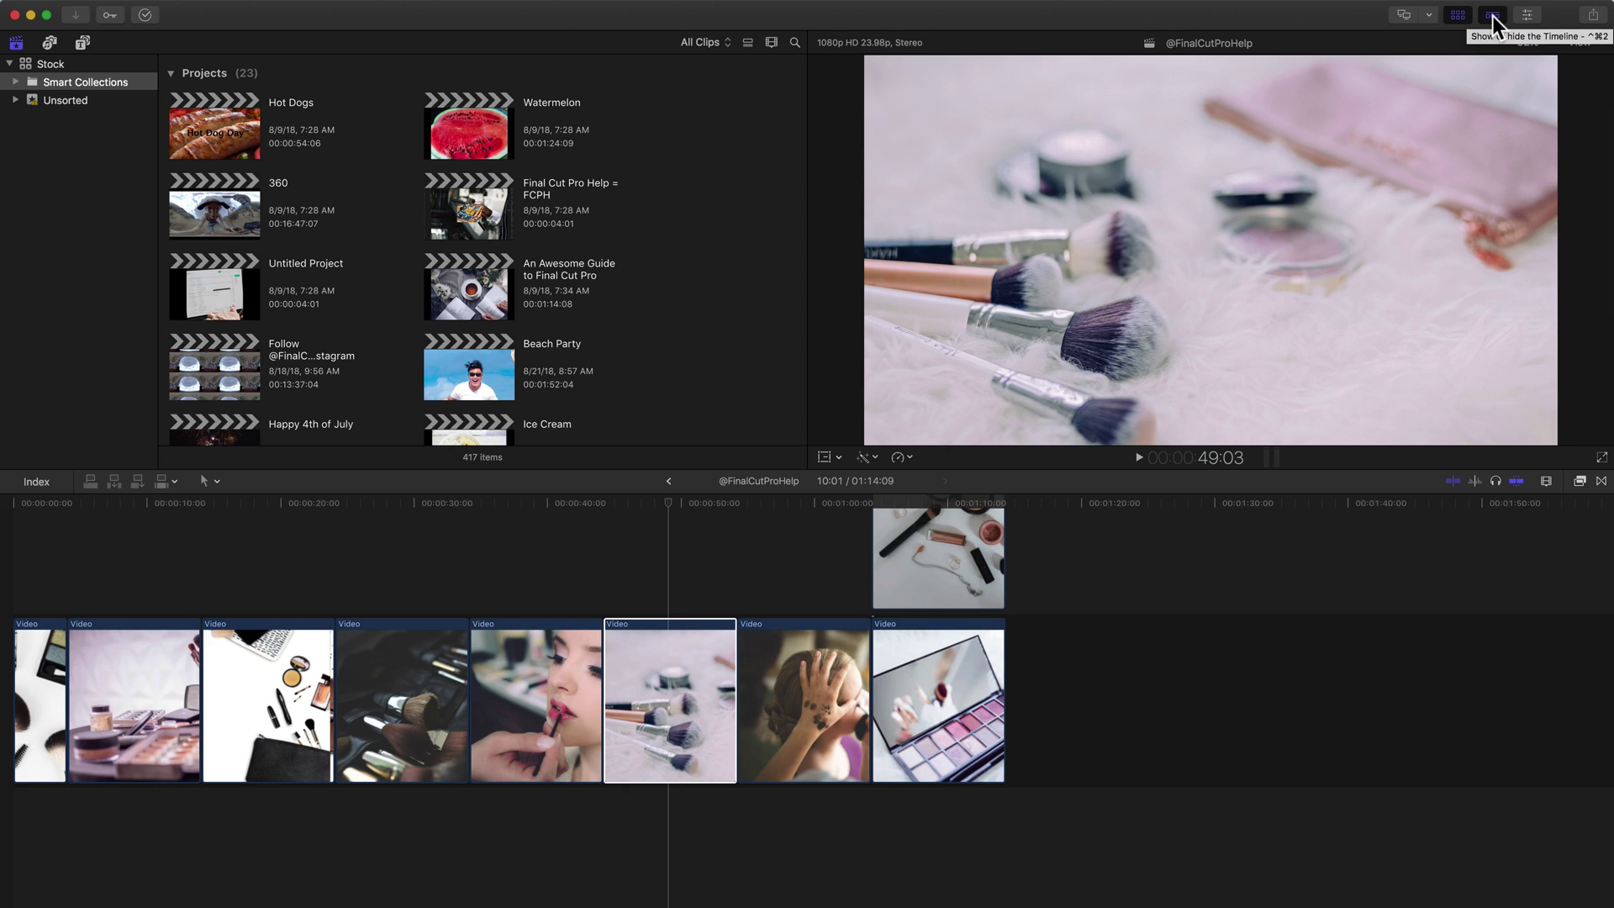
left_click(1493, 17)
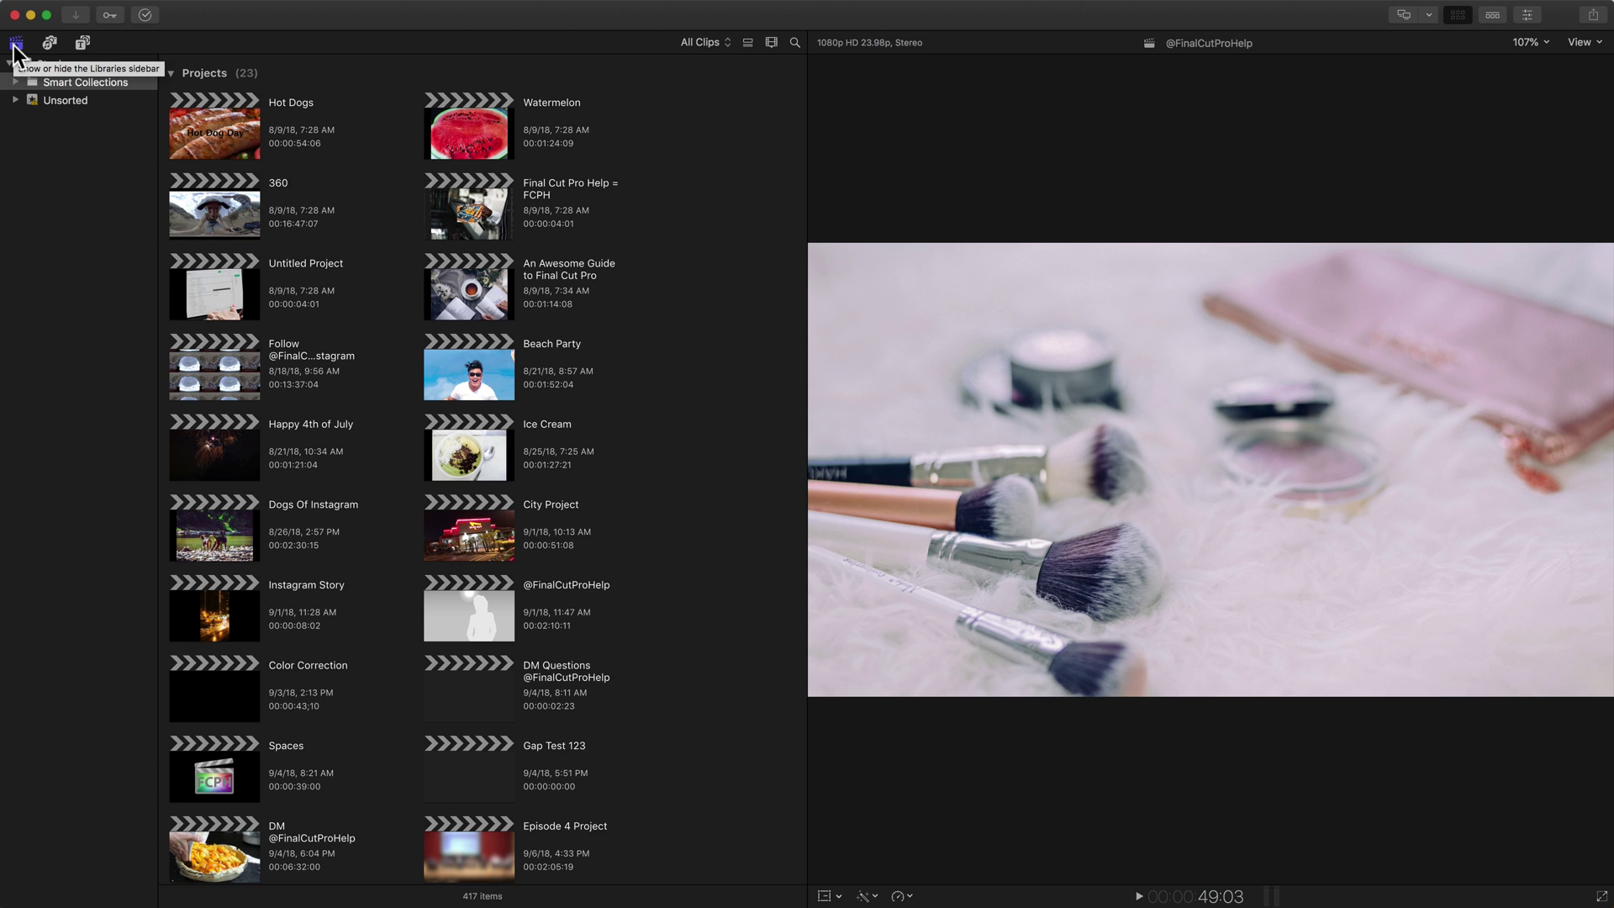
left_click(15, 43)
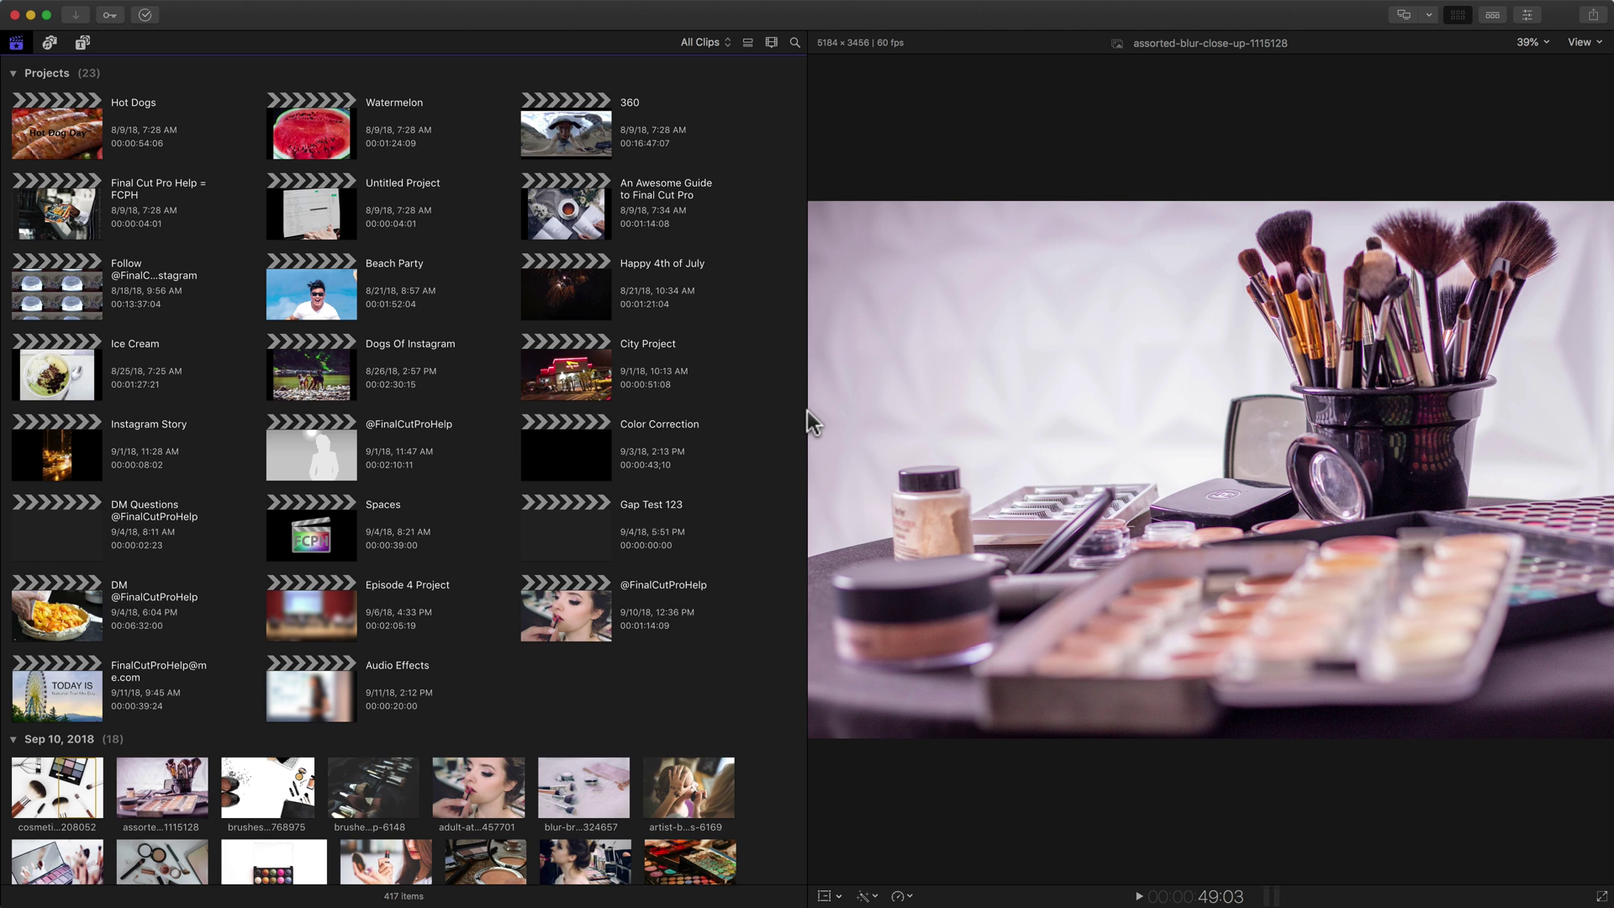
Drag the browser–viewer divider right so the browser fills four columns of items.
left_click_drag(809, 410, 1143, 416)
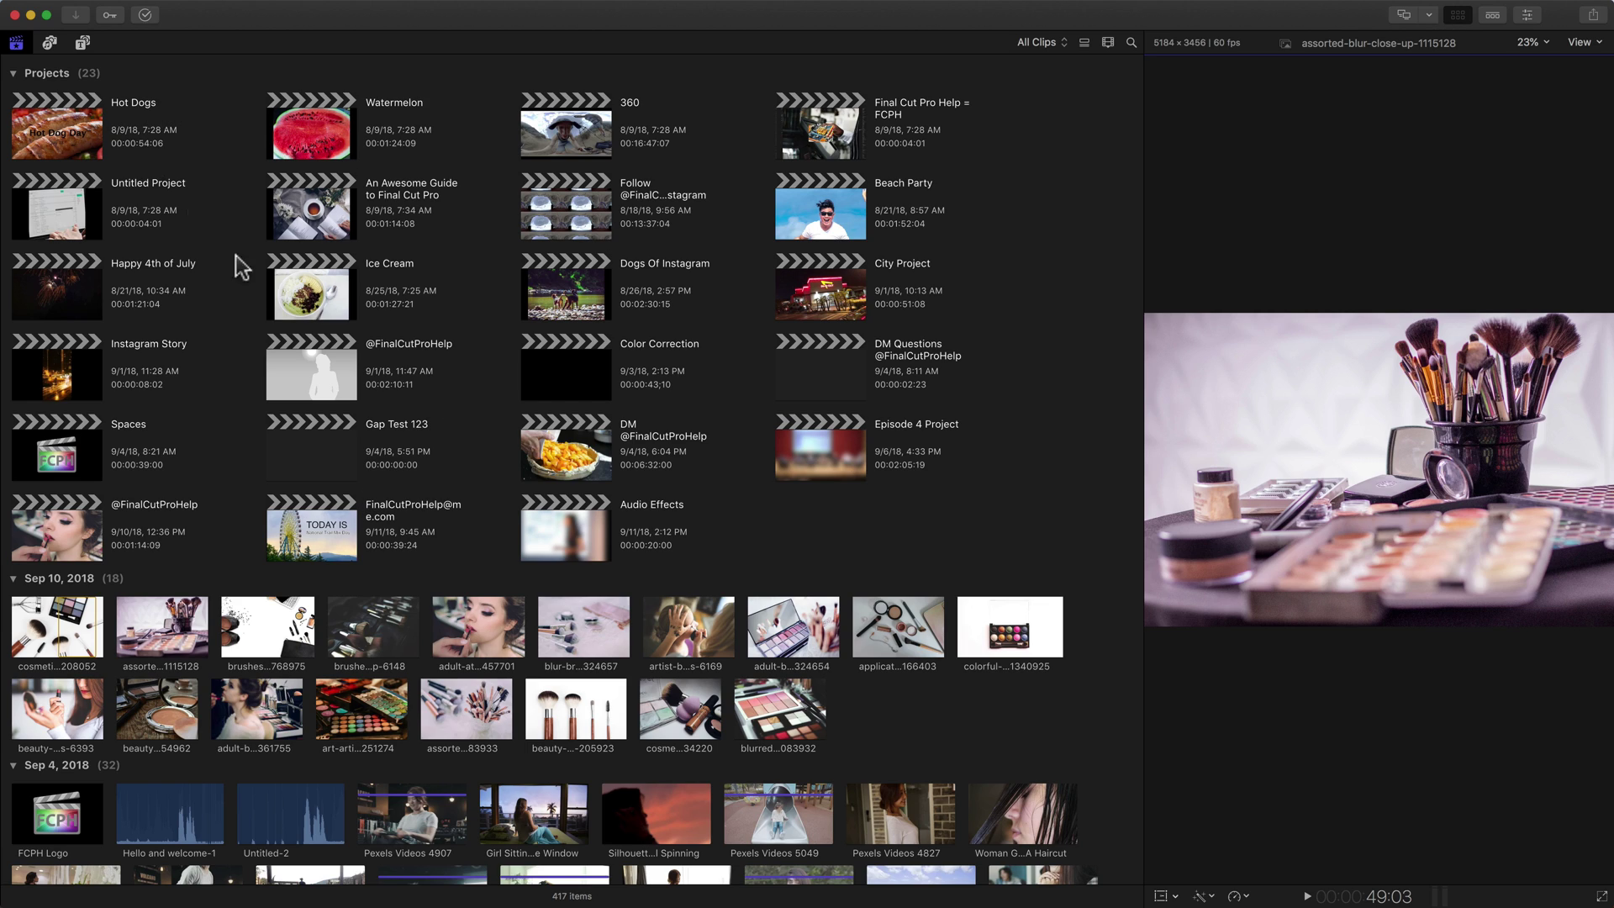
scroll(455, 381, "down", 15)
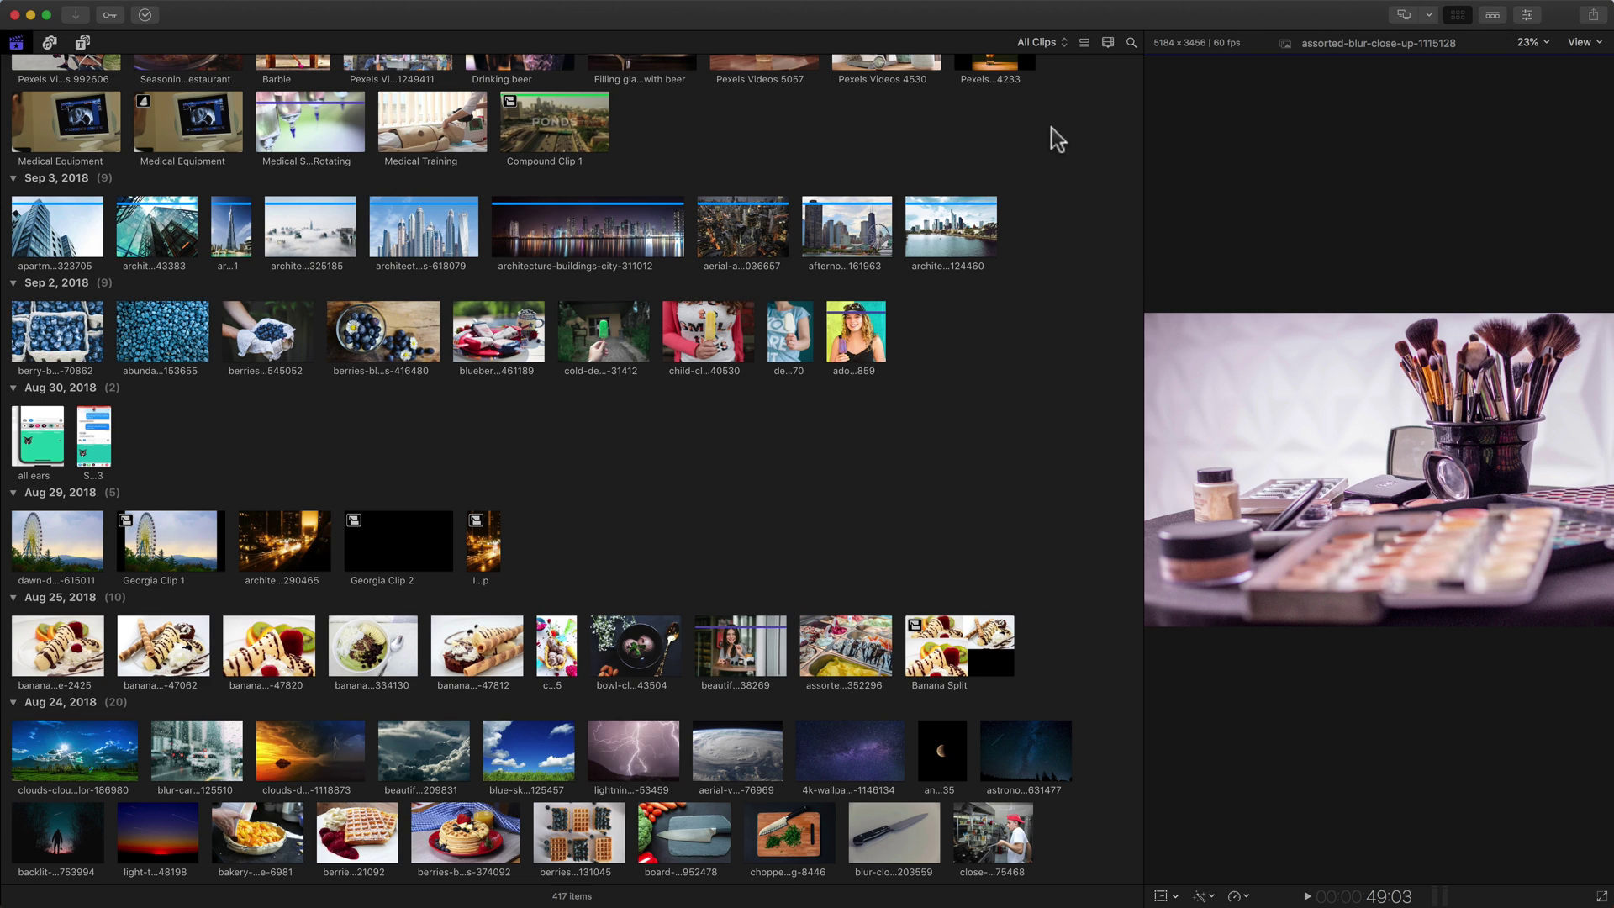
Enlarge the browser thumbnails and set each filmstrip thumbnail to cover 5m.
left_click(1109, 43)
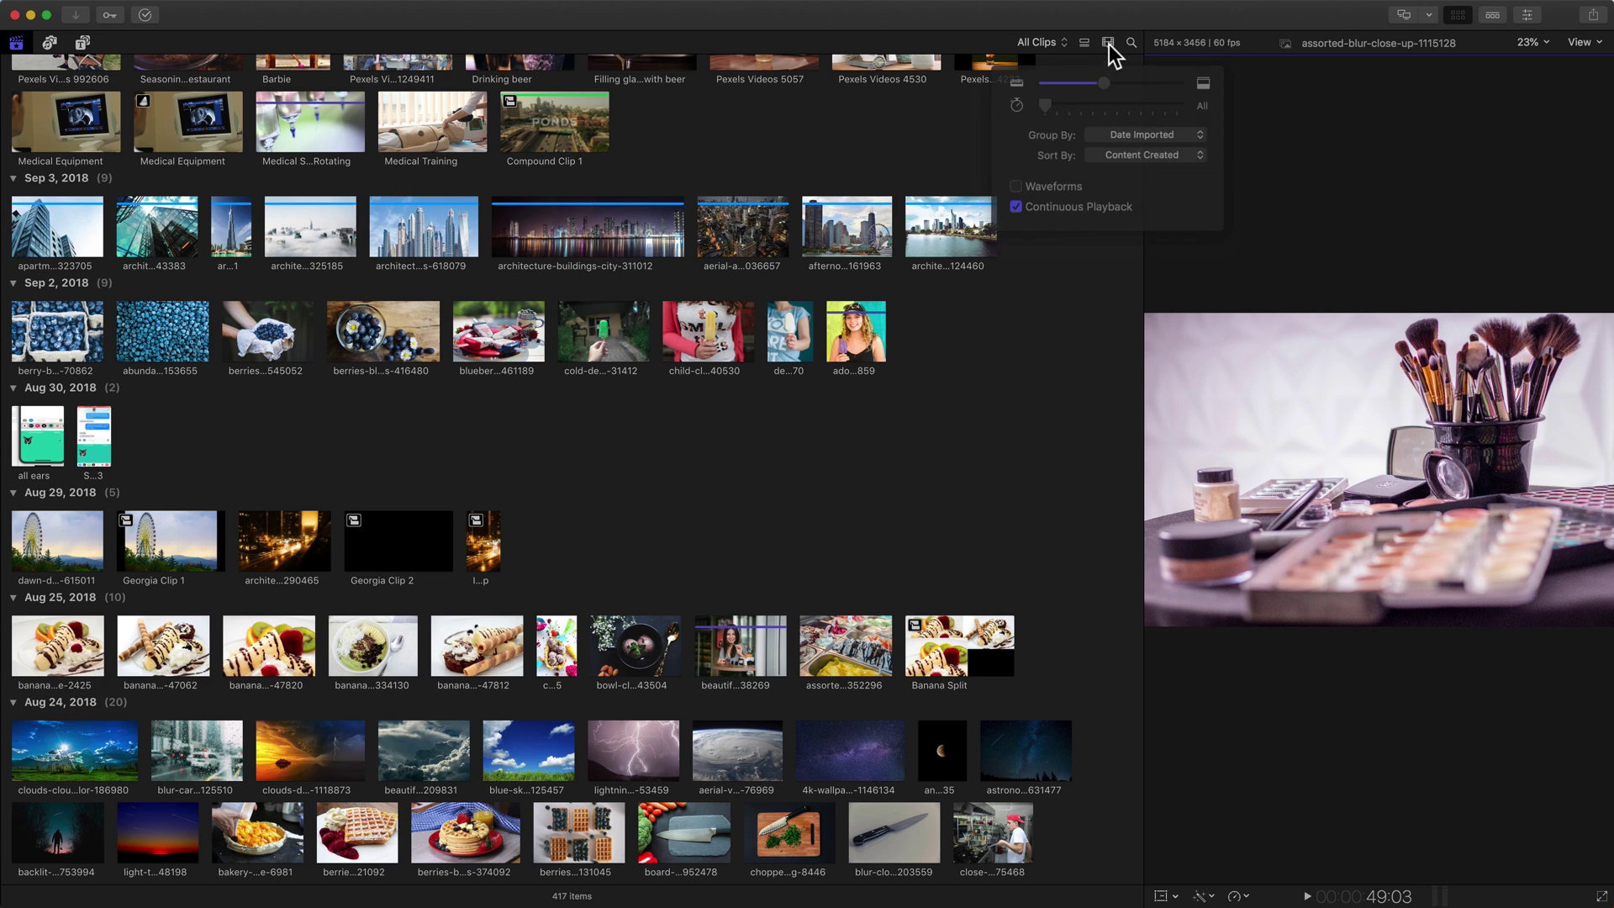
left_click_drag(1103, 81, 1151, 103)
left_click(1088, 103)
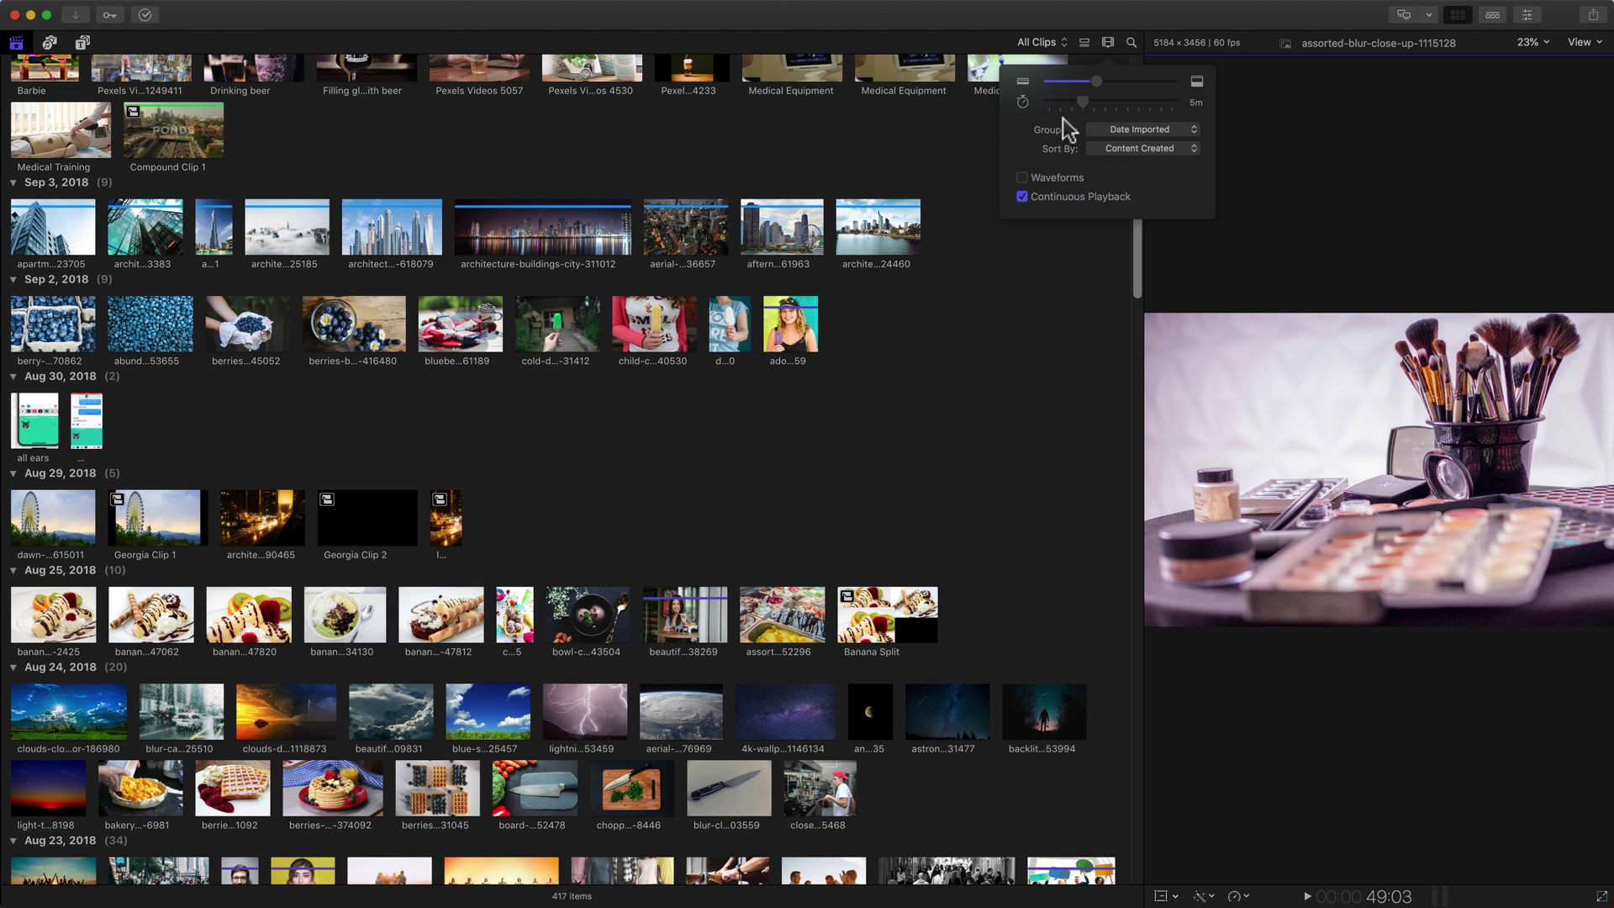
scroll(728, 358, "up", 3)
scroll(726, 356, "up", 5)
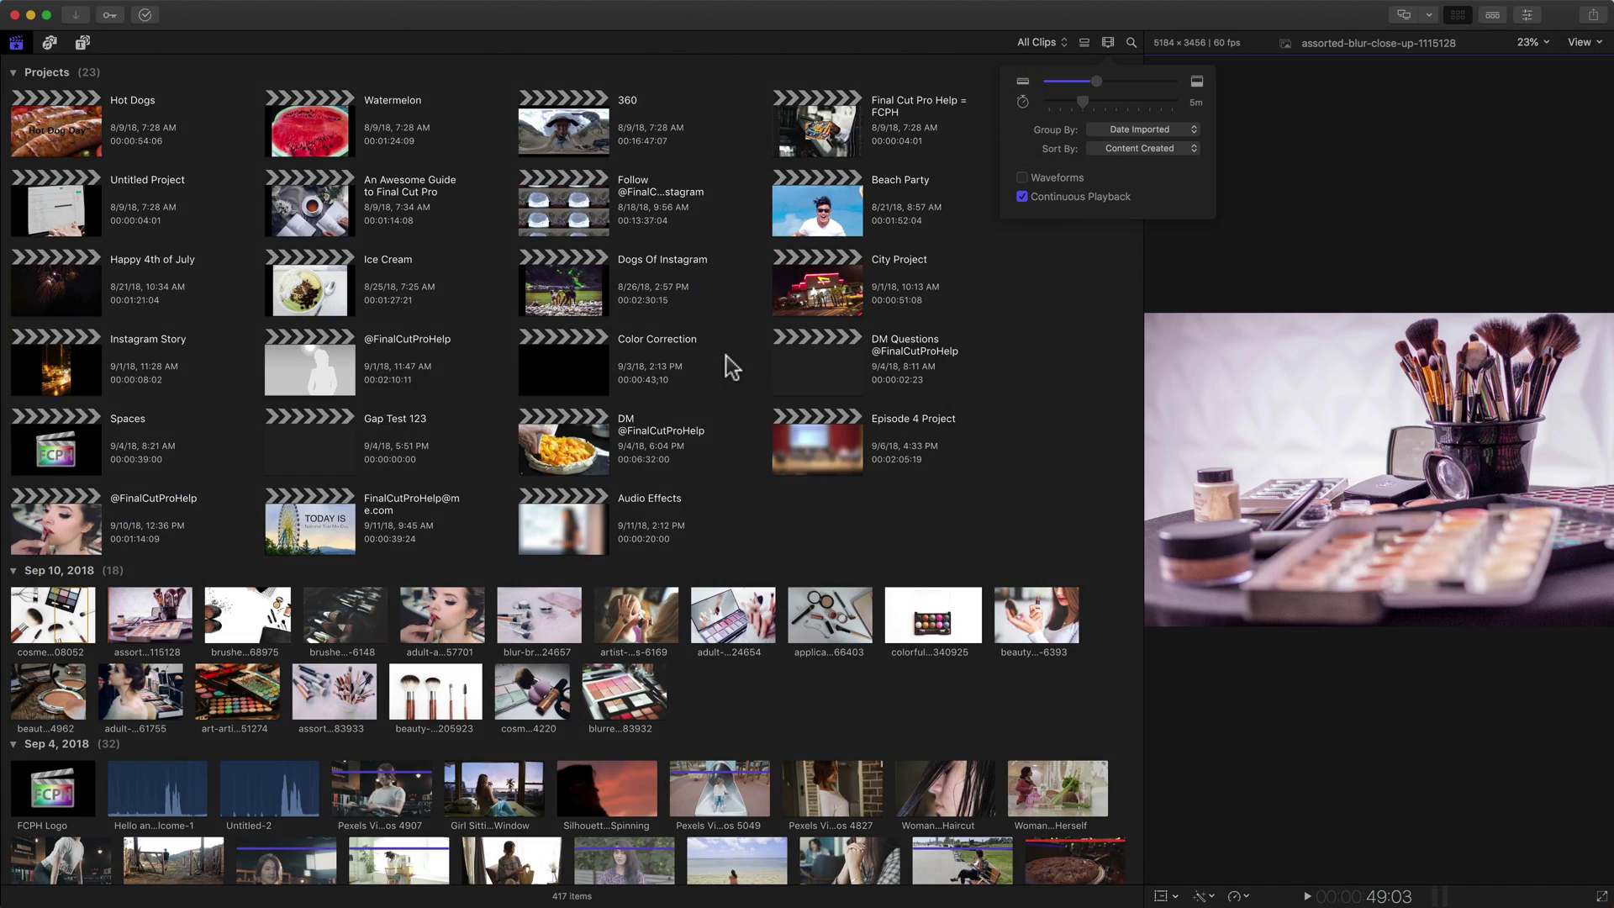
scroll(726, 356, "down", 8)
scroll(727, 356, "down", 15)
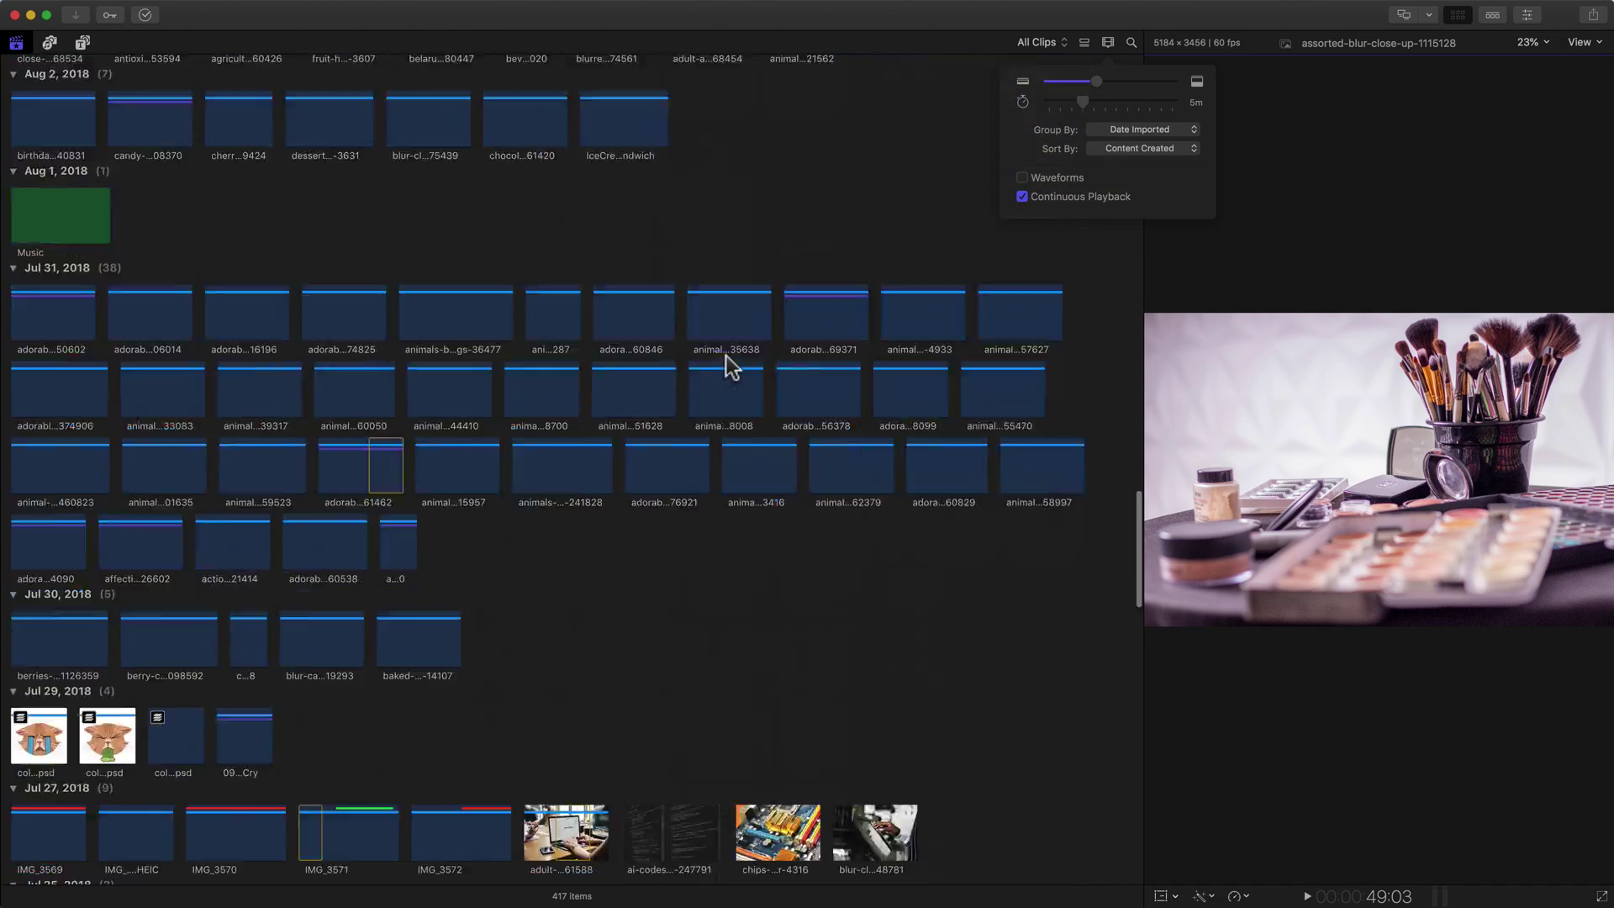
scroll(727, 356, "down", 5)
scroll(727, 355, "up", 7)
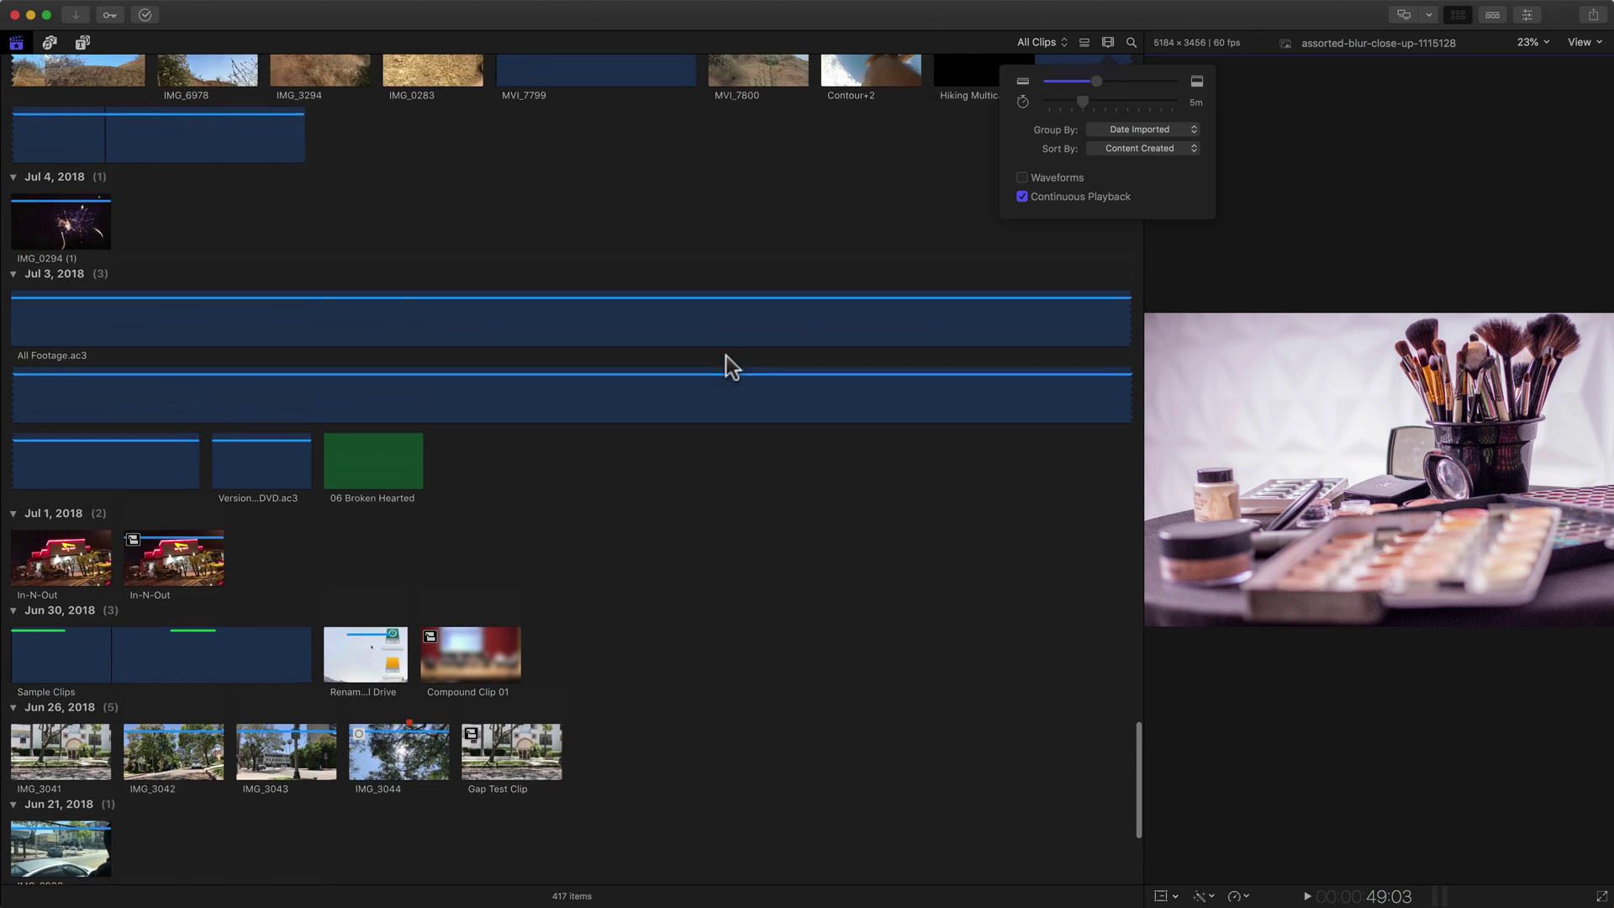
scroll(726, 356, "up", 5)
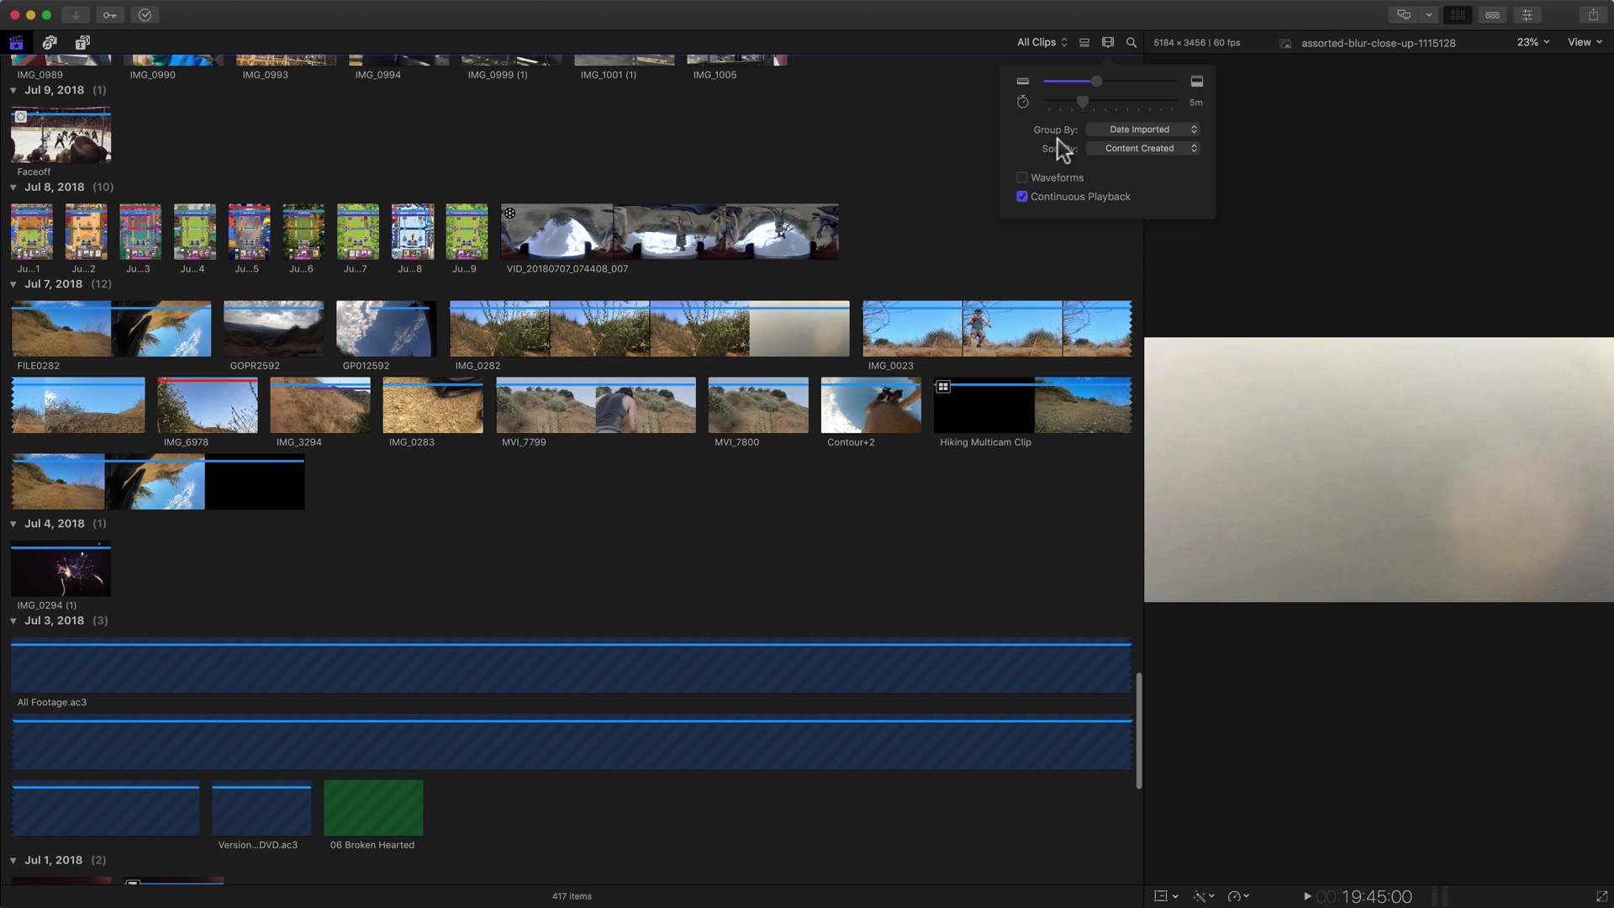
Move the filmstrip duration slider to All so each clip shows a single thumbnail.
mouse_move(1083, 102)
left_mouse_down()
mouse_move(1117, 102)
mouse_move(1101, 102)
left_mouse_up()
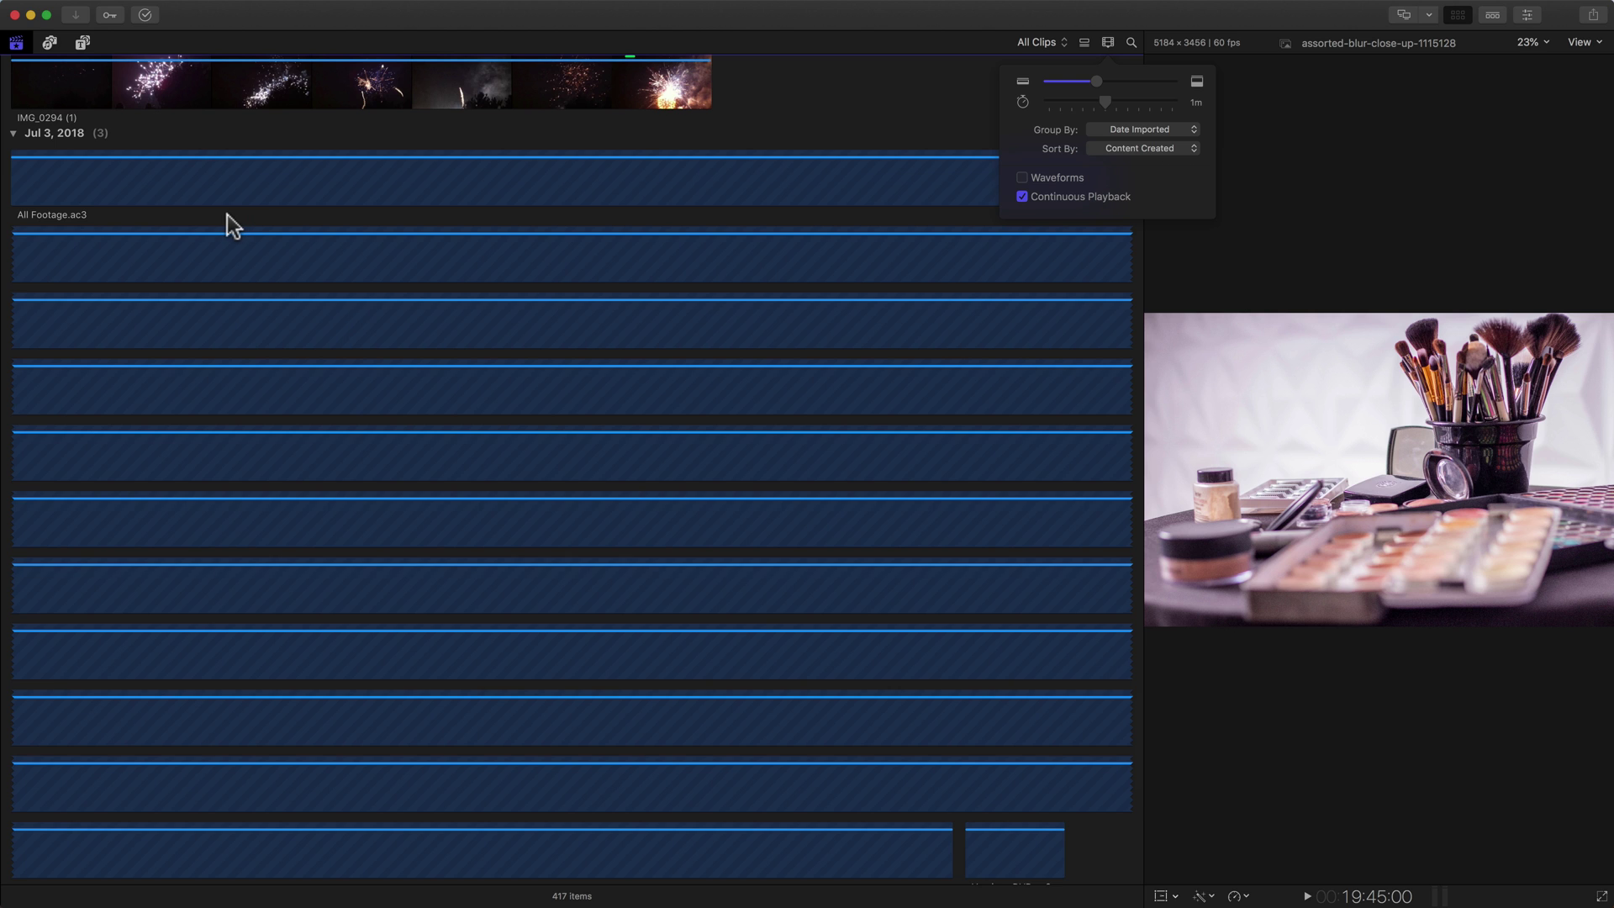
scroll(370, 404, "down", 10)
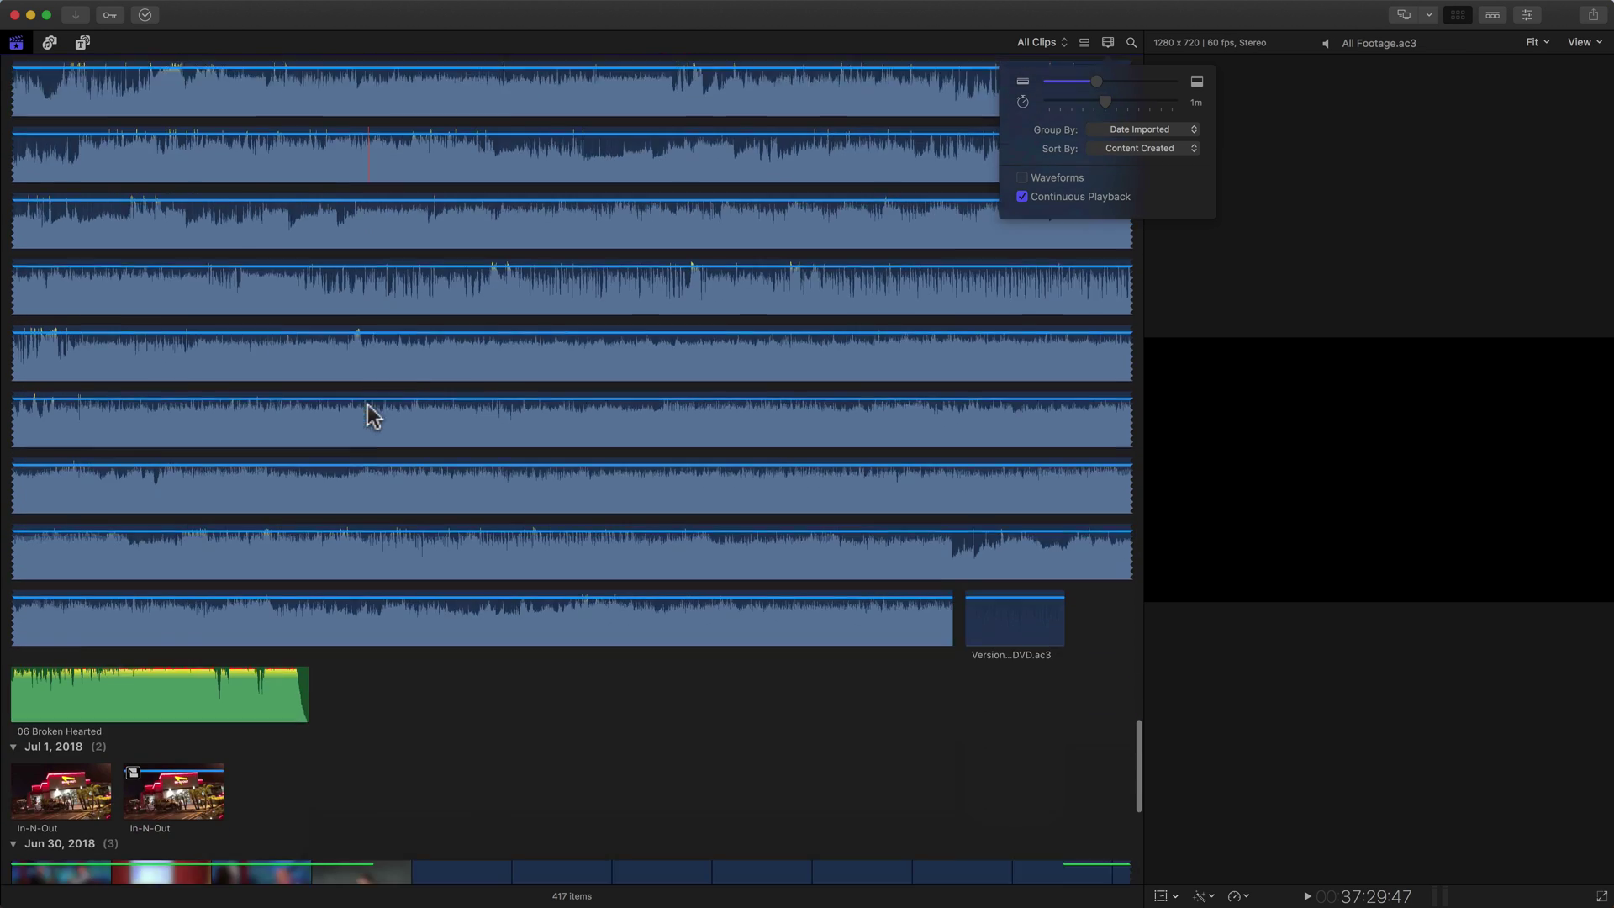
scroll(374, 417, "up", 15)
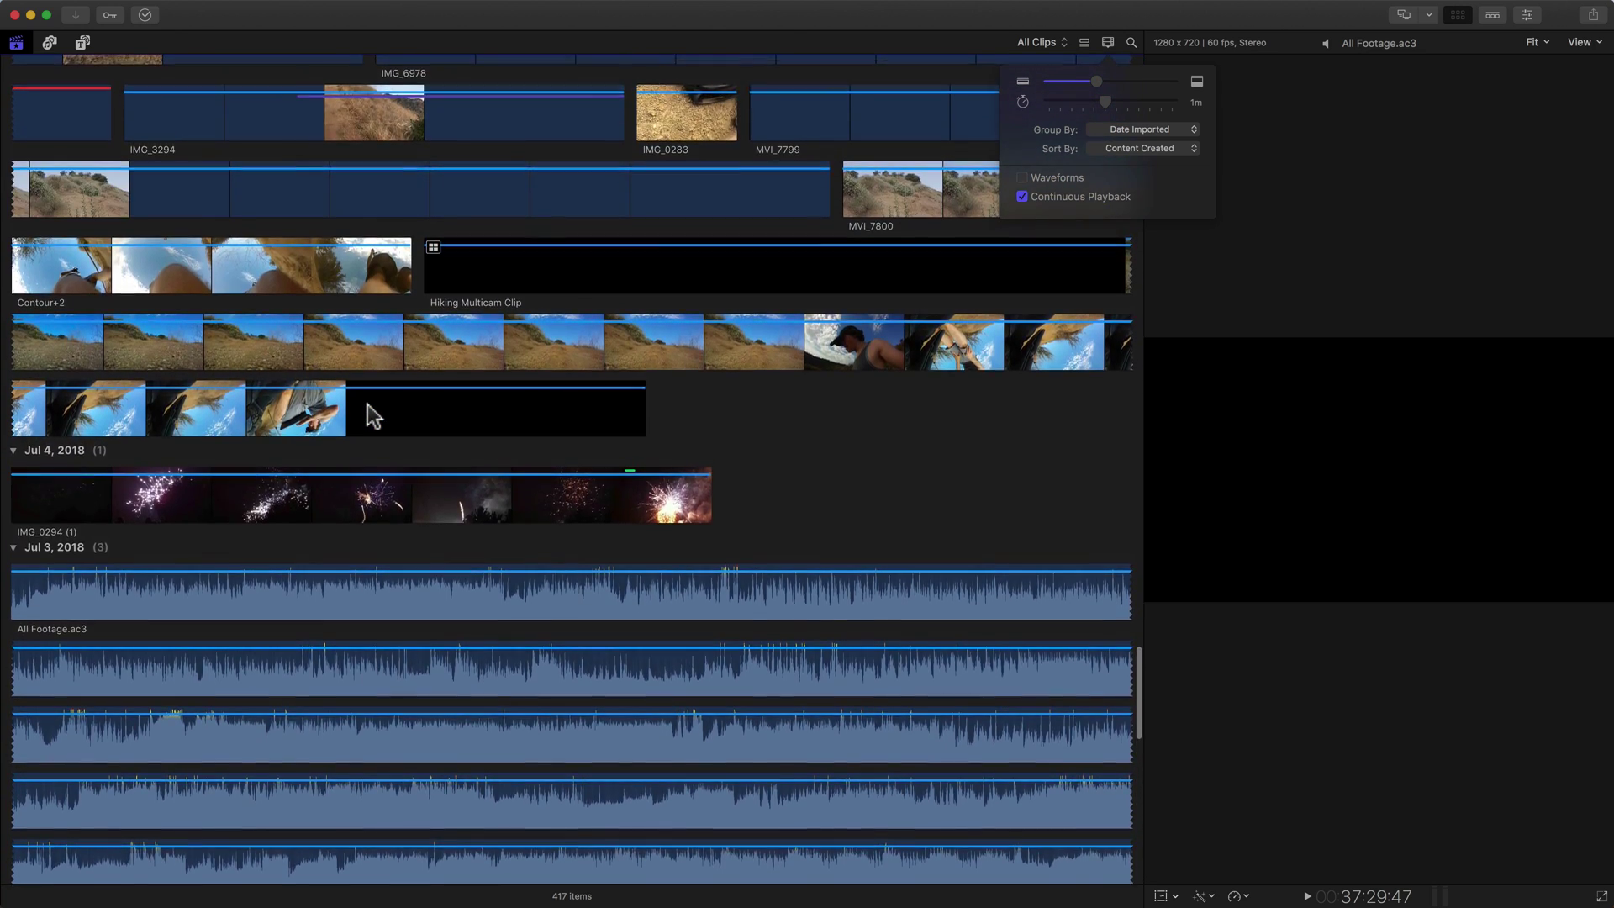
scroll(372, 415, "up", 5)
left_click_drag(1105, 101, 1046, 104)
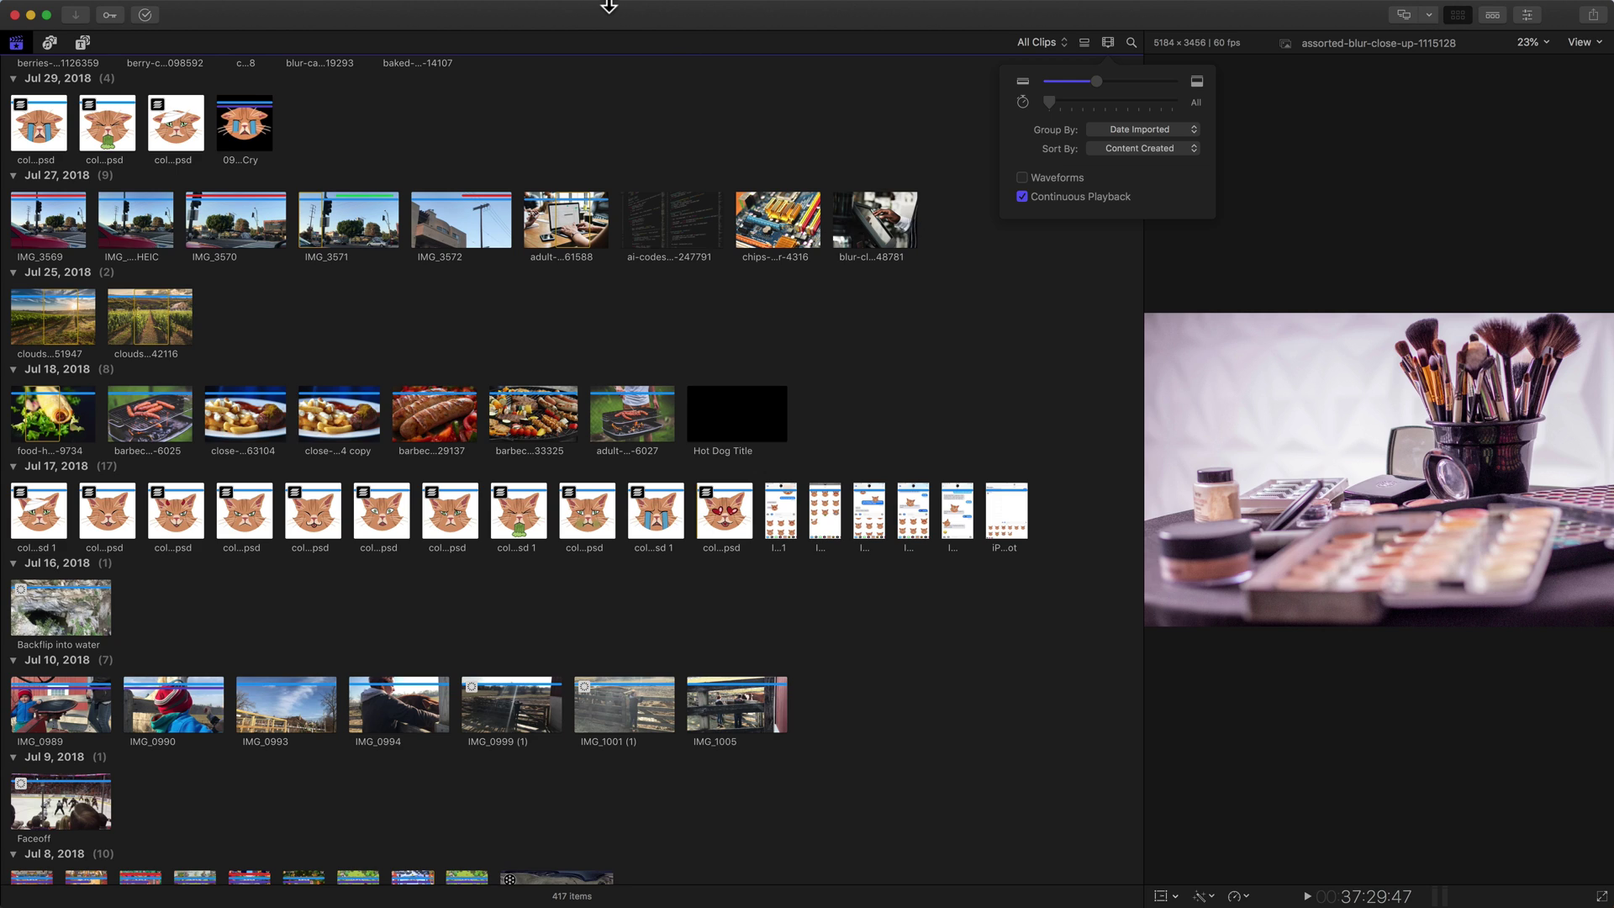
Turn on View > Browser > Skimmer Info and close the Clip Appearance popover.
mouse_move(594, 7)
left_click(367, 8)
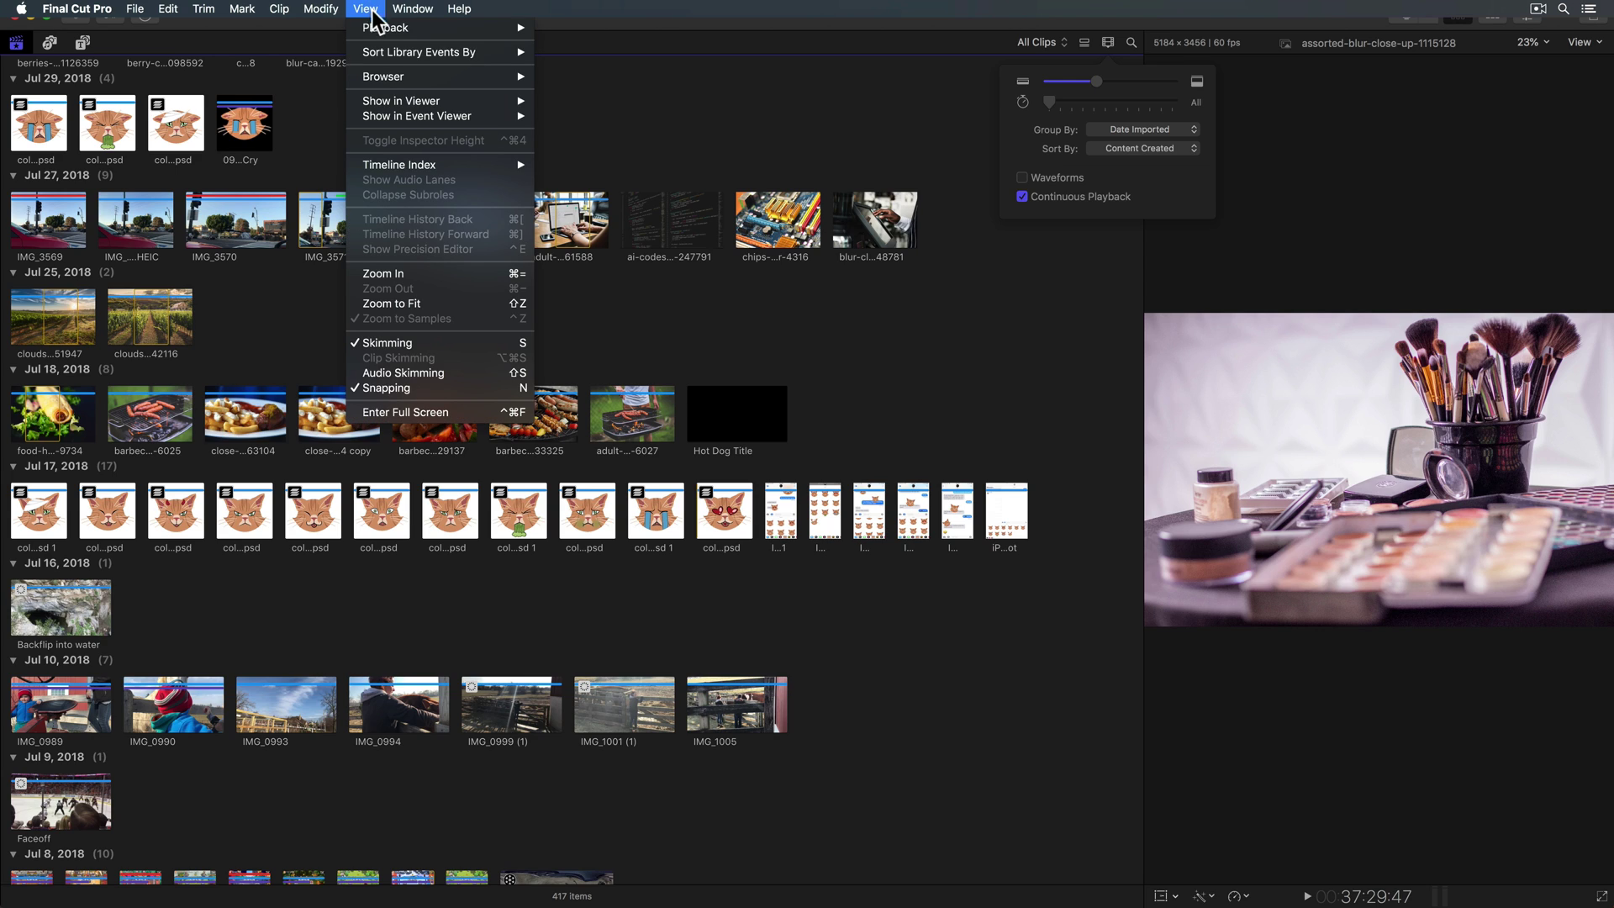
mouse_move(385, 74)
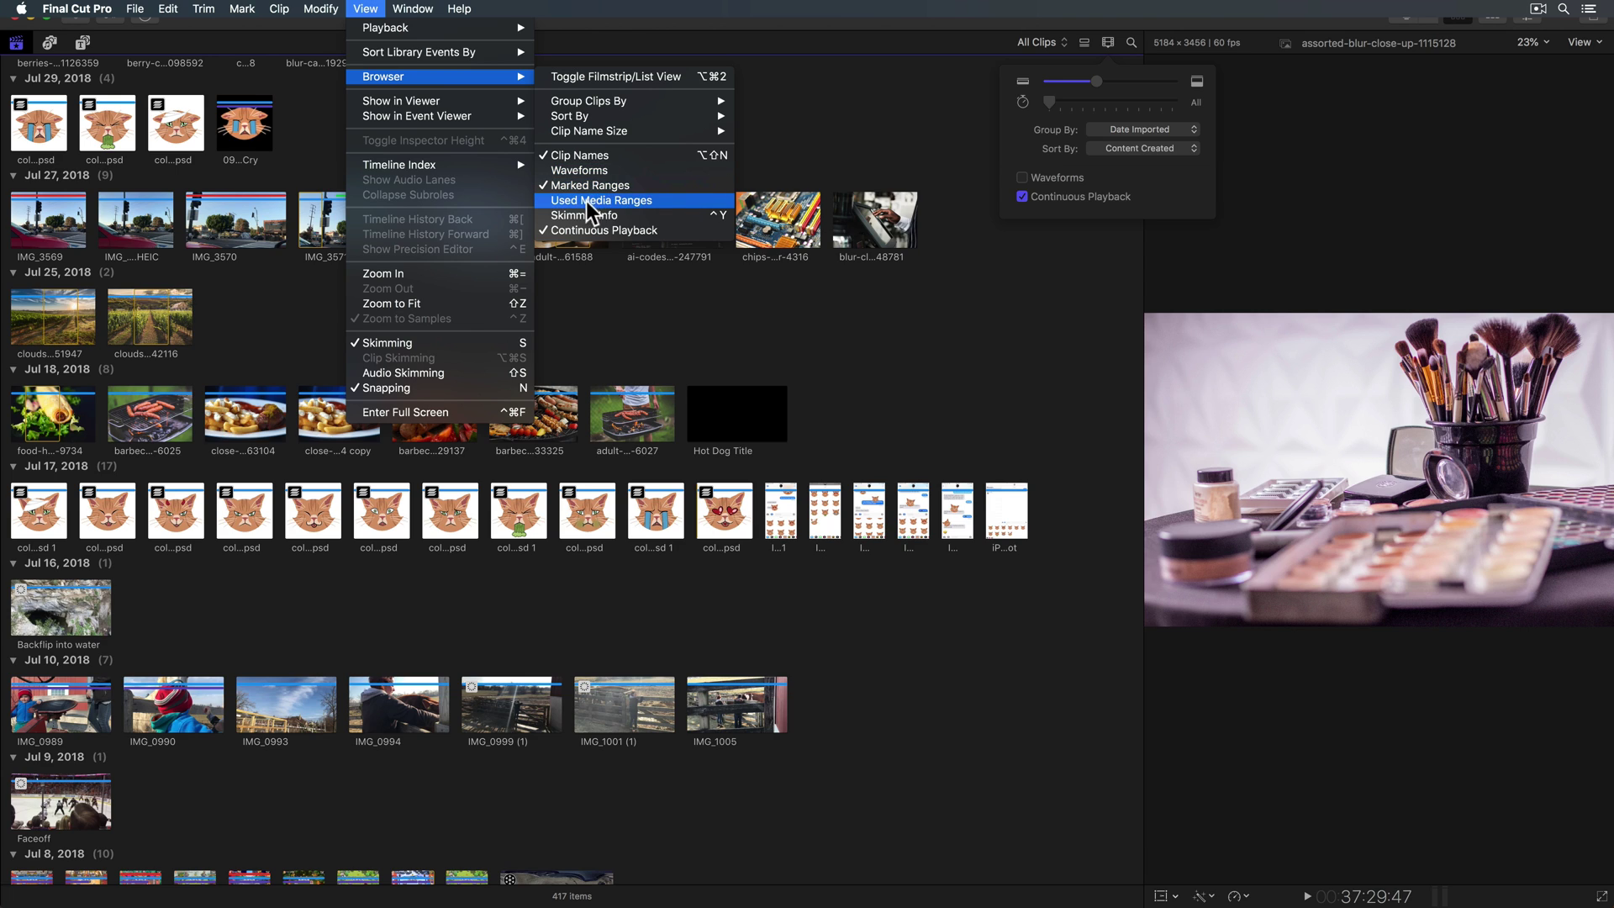
left_click(628, 215)
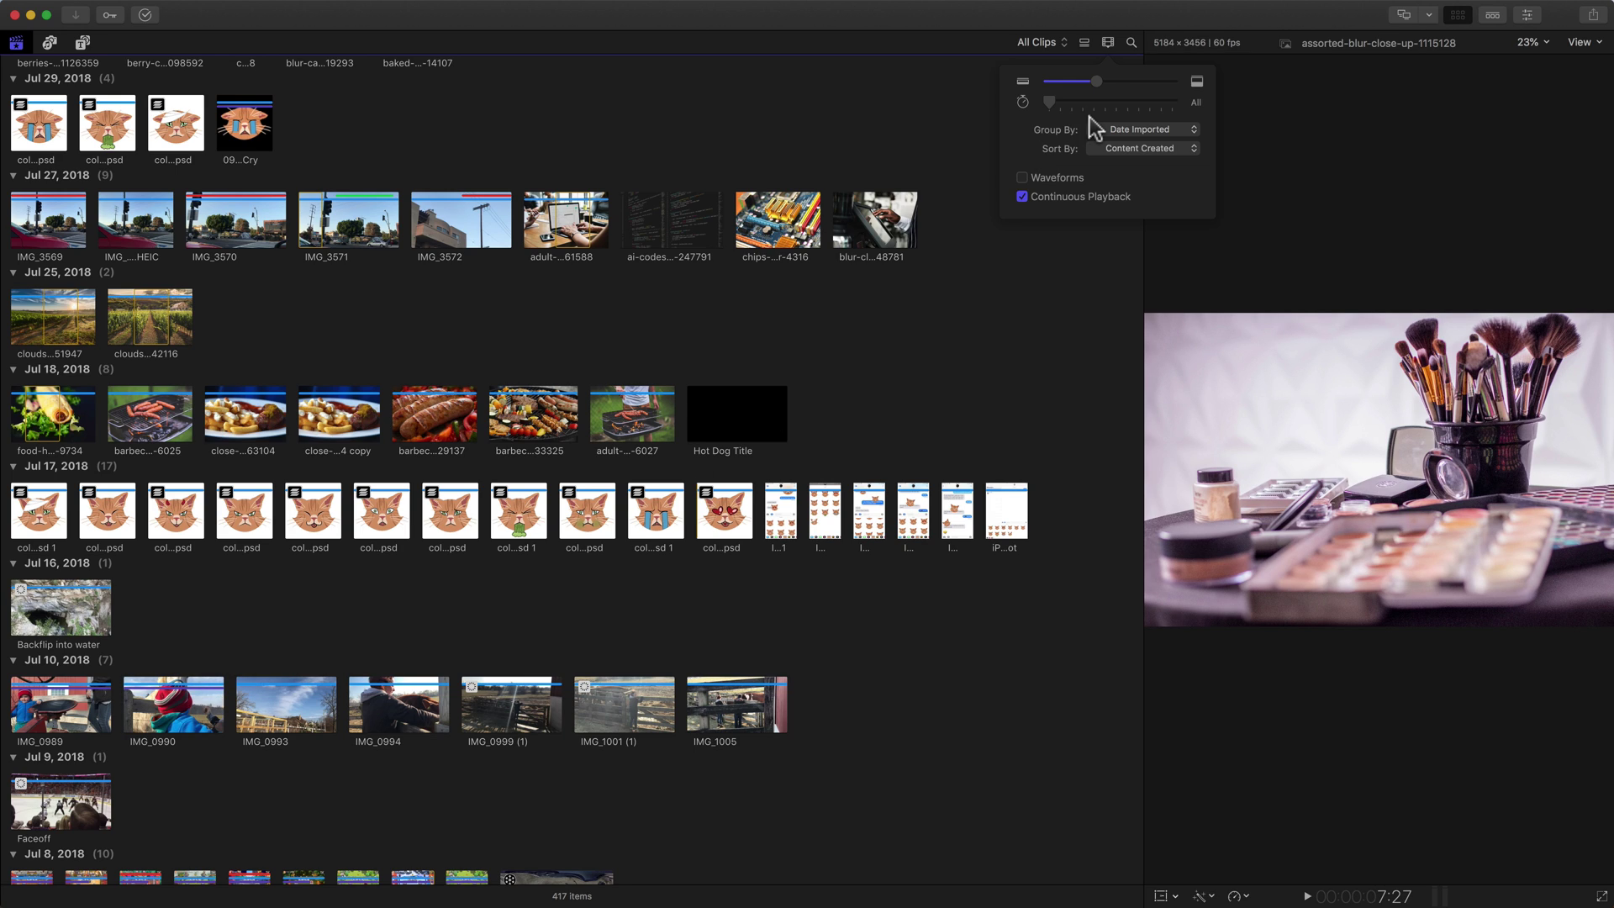
left_click(1109, 42)
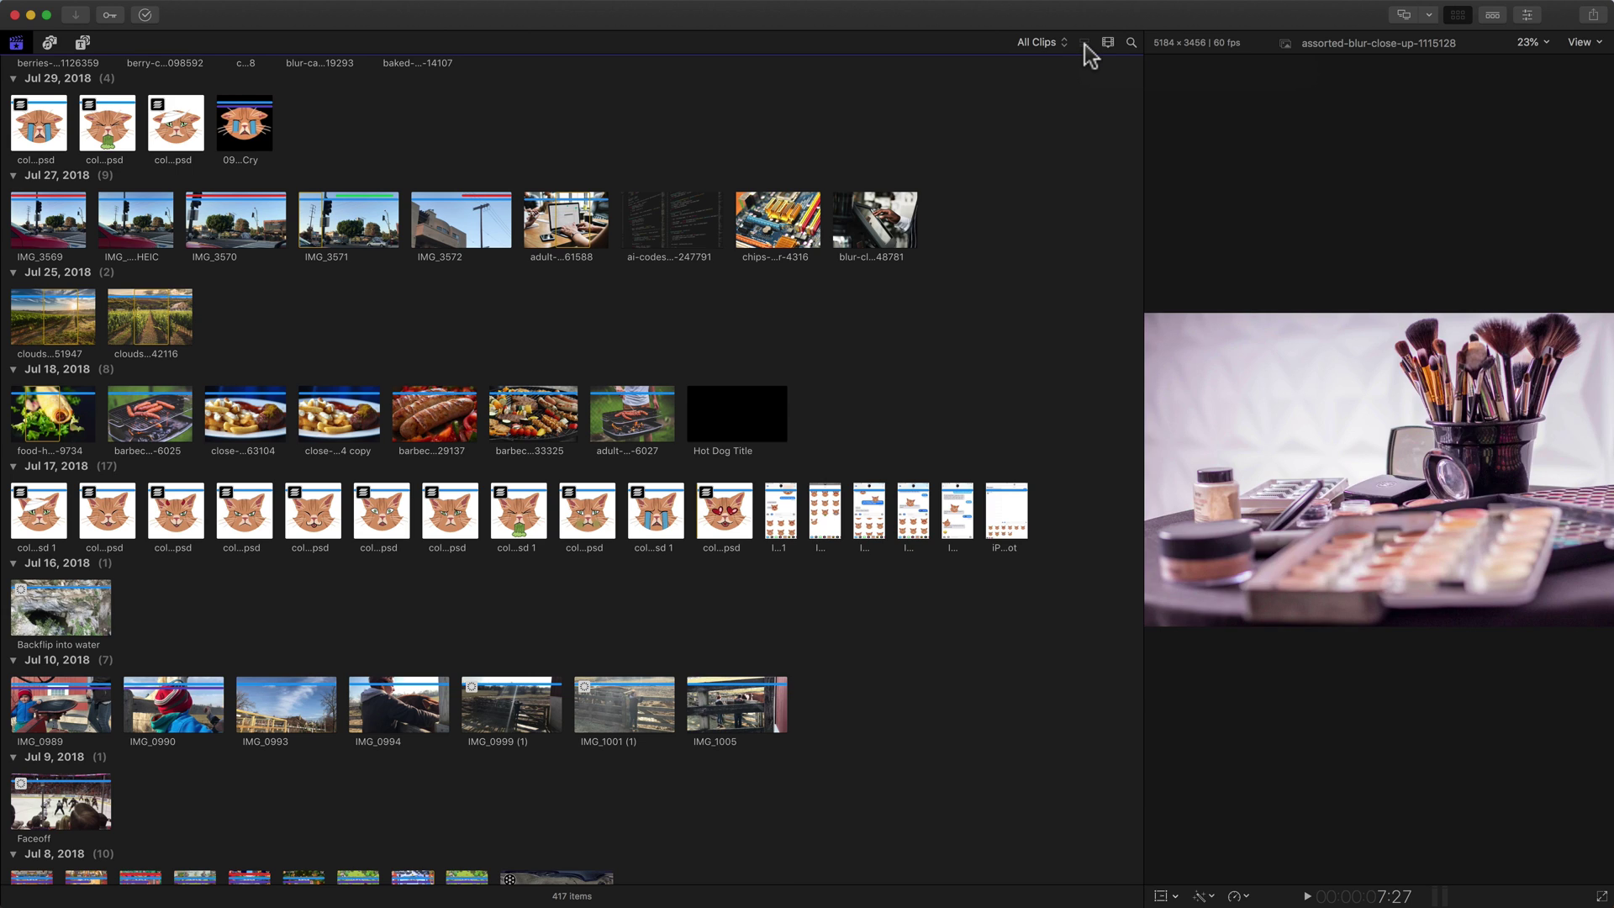
Switch the browser to list view, set Group By to None, and collapse Projects and Clips.
left_click(1084, 44)
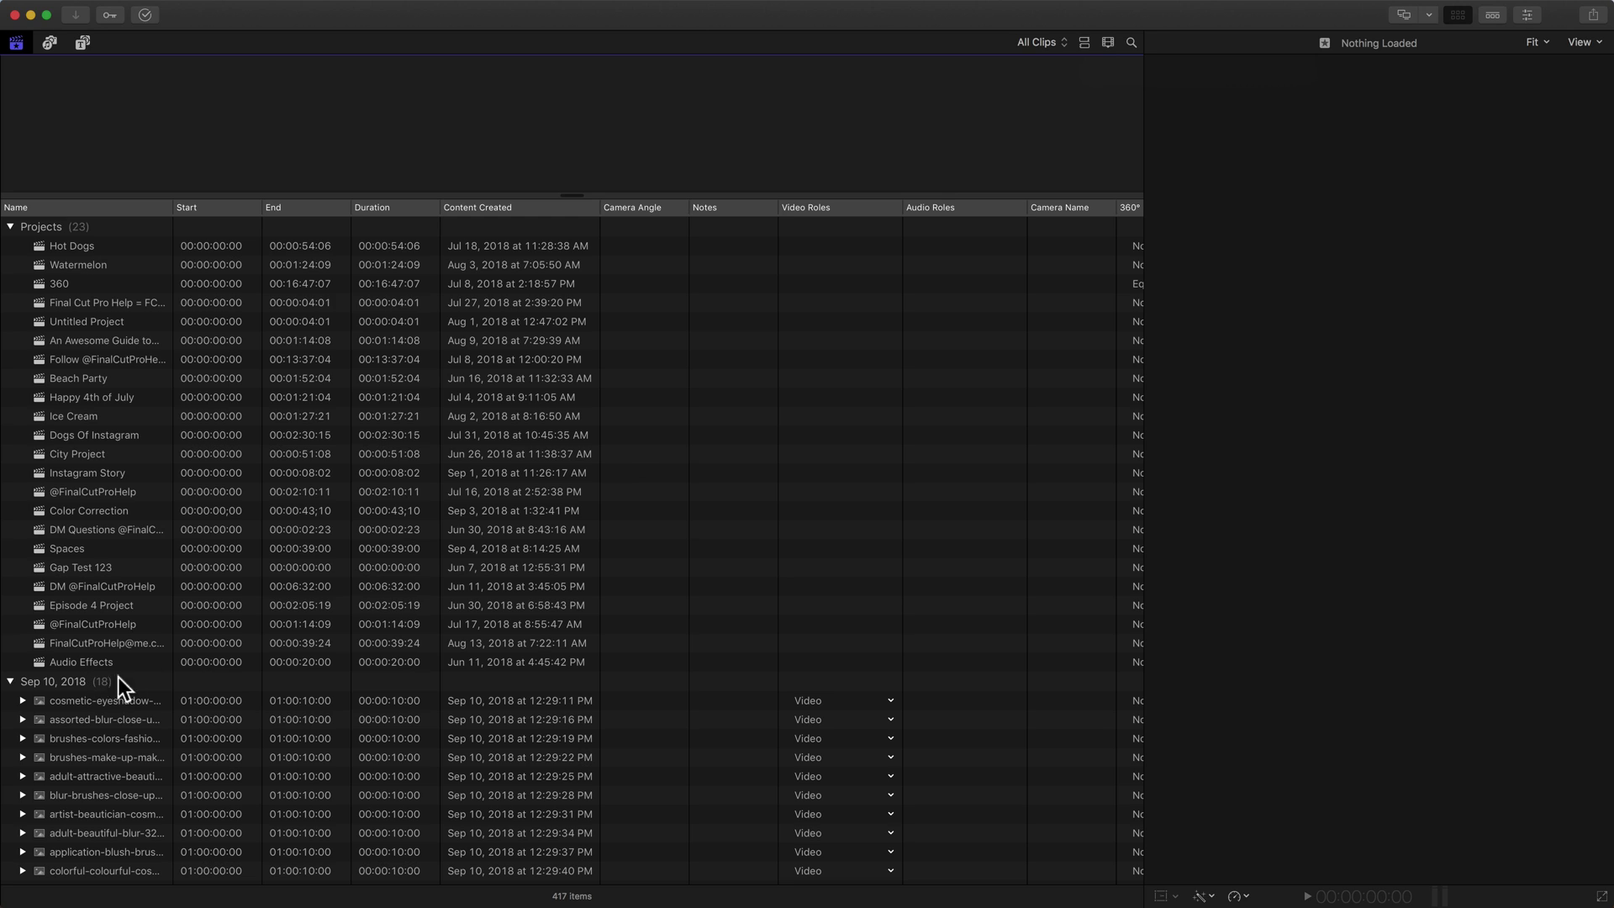
left_click(1113, 43)
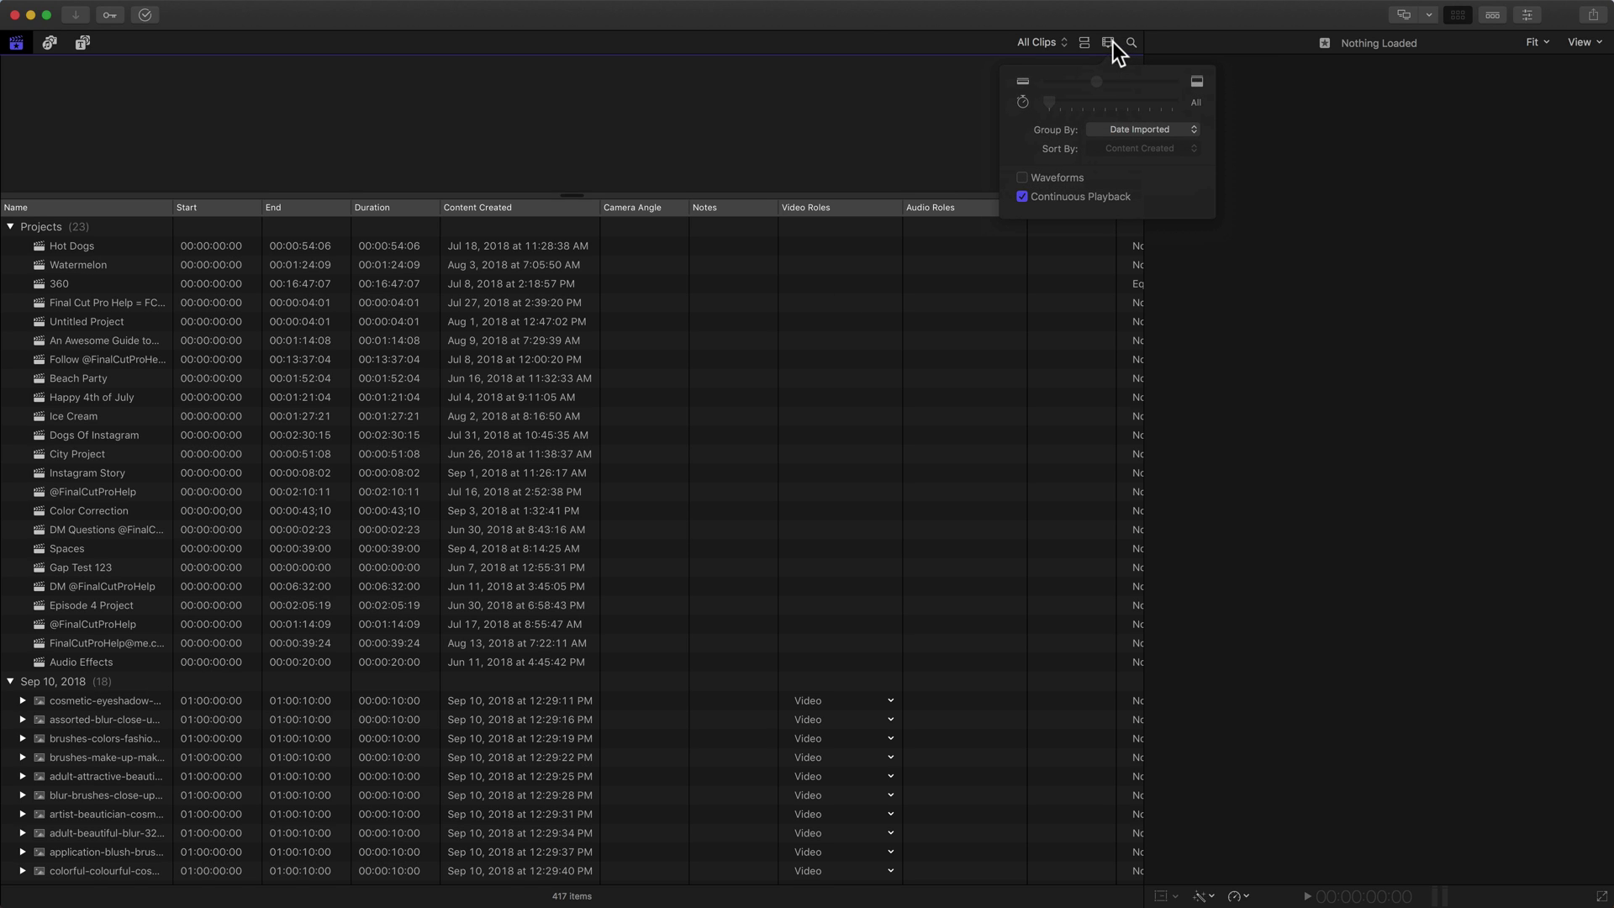
left_click(1124, 129)
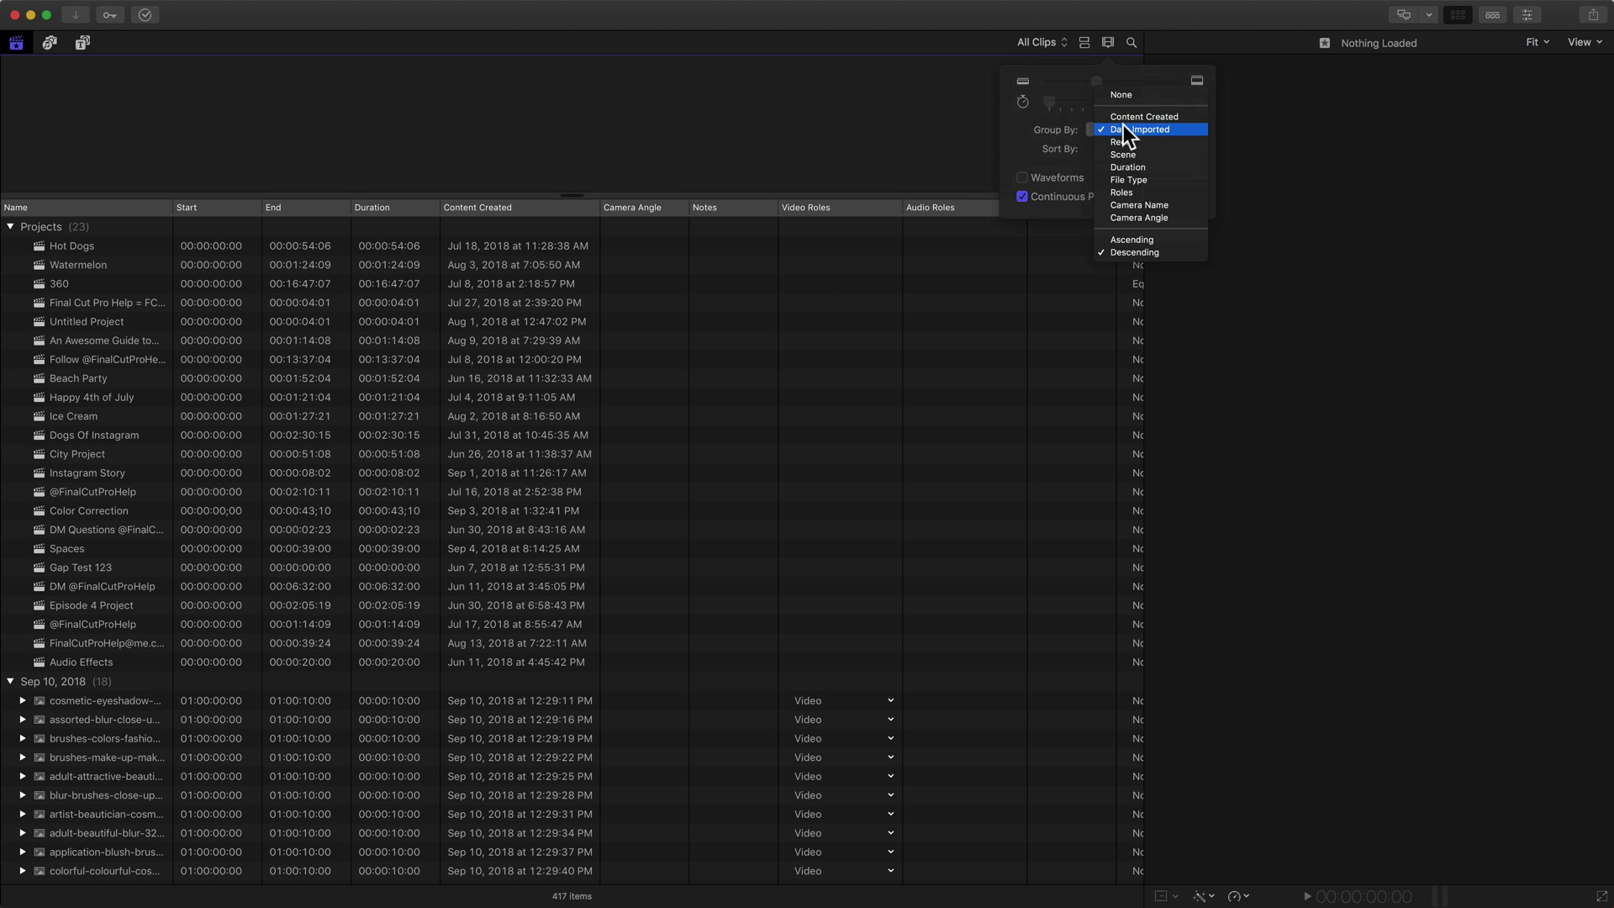
left_click(1128, 93)
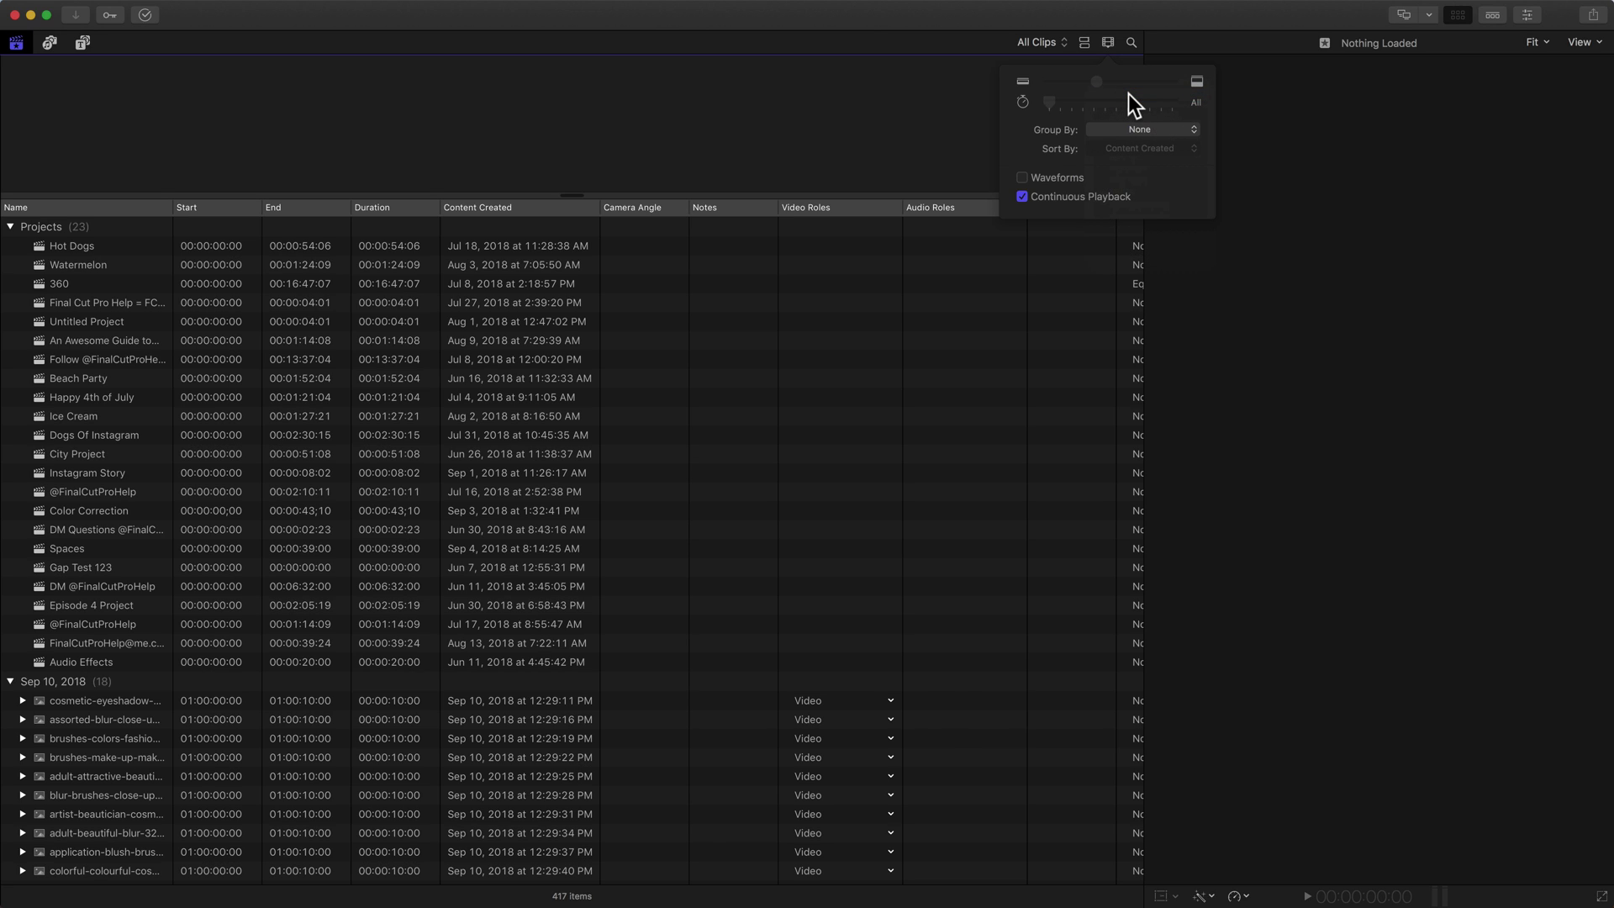
left_click(1104, 38)
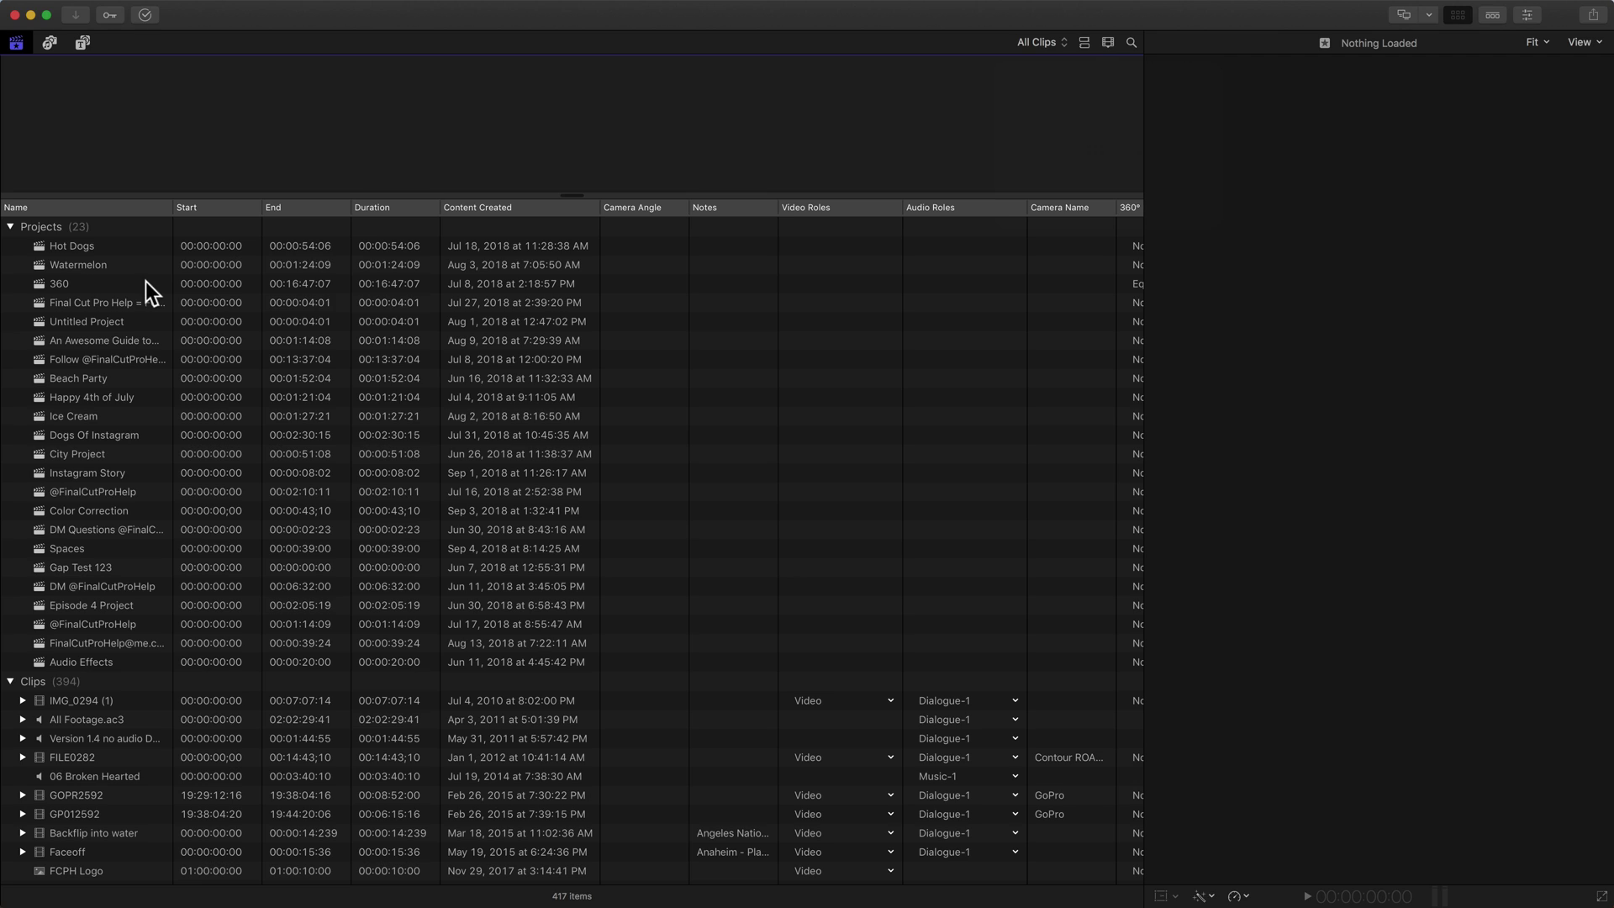
left_click(11, 227)
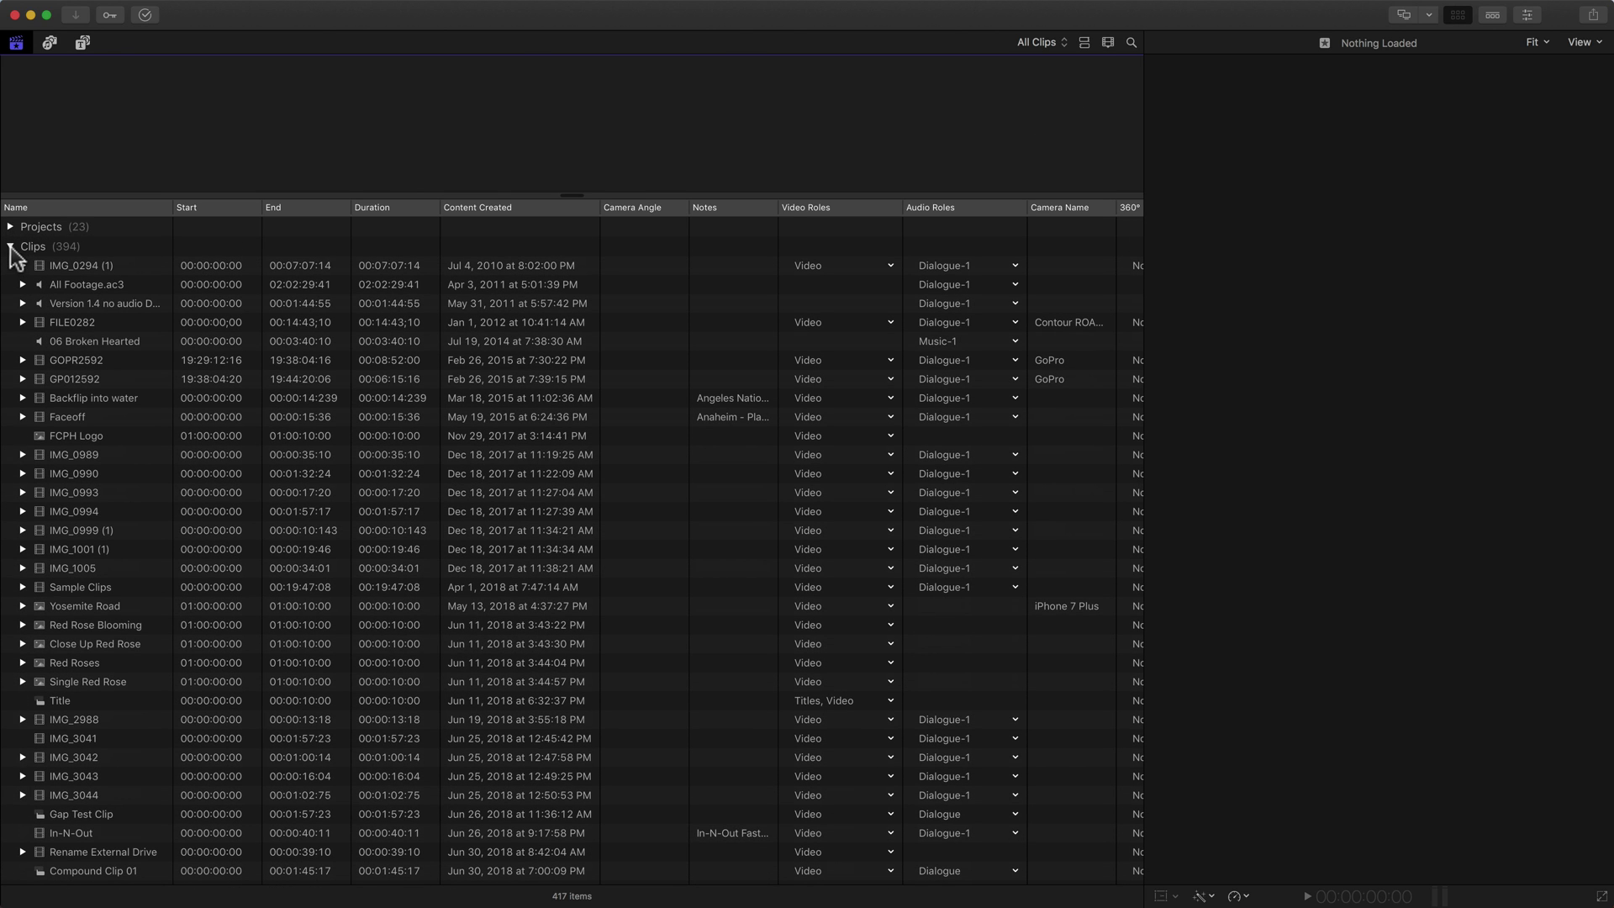
left_click(10, 247)
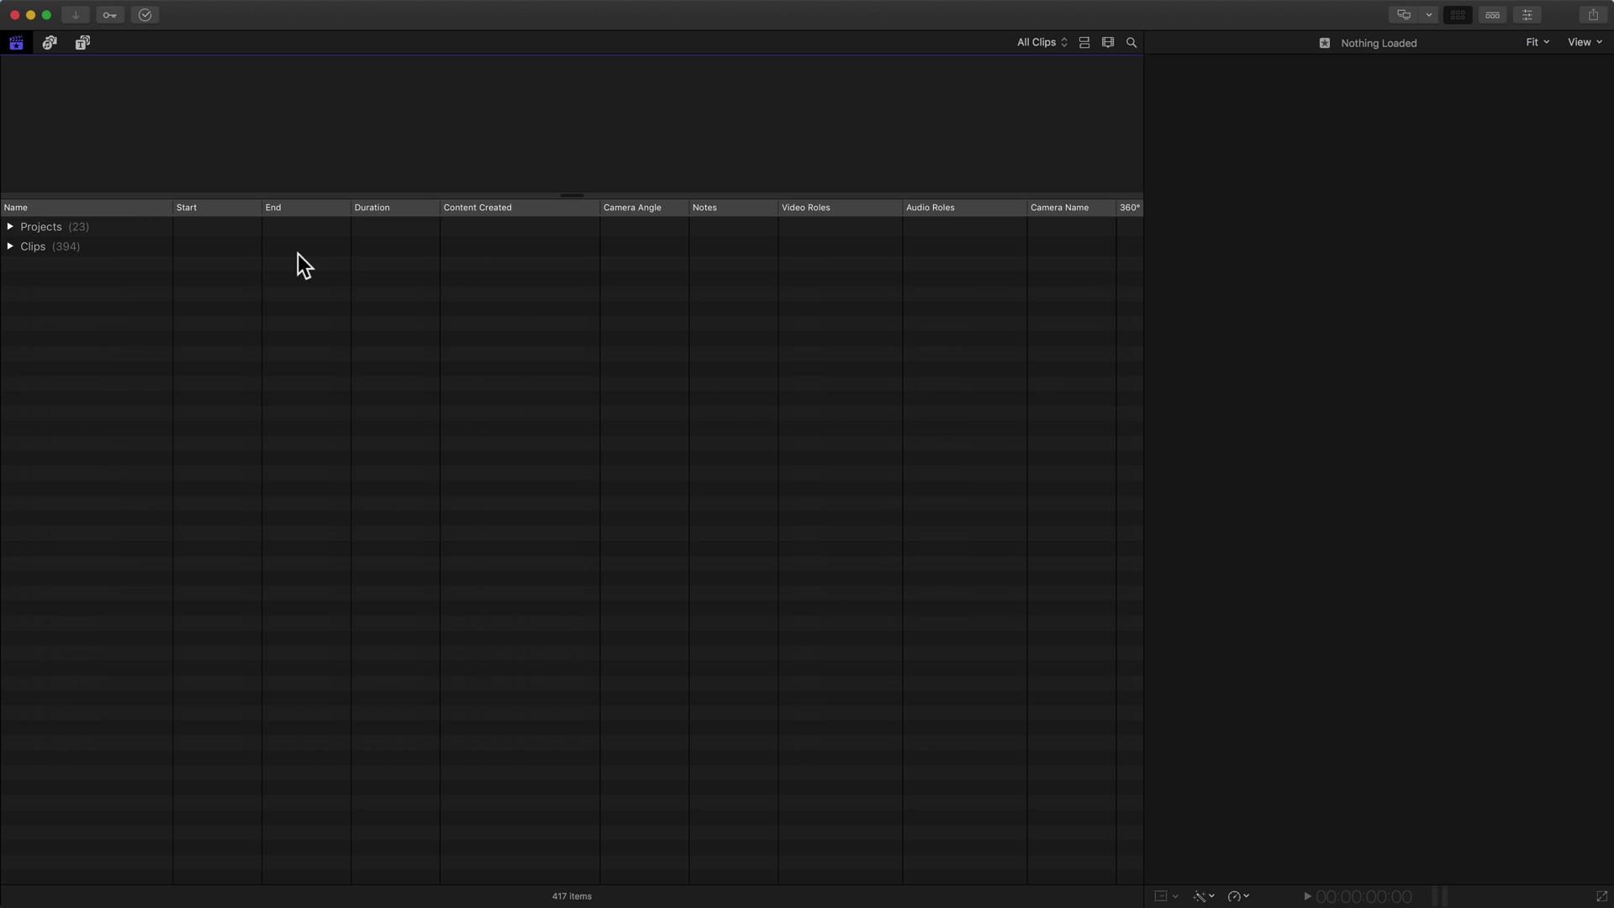
Sort the browser list by the End column and show all metadata columns.
left_click(194, 207)
scroll(769, 238, "right", 5)
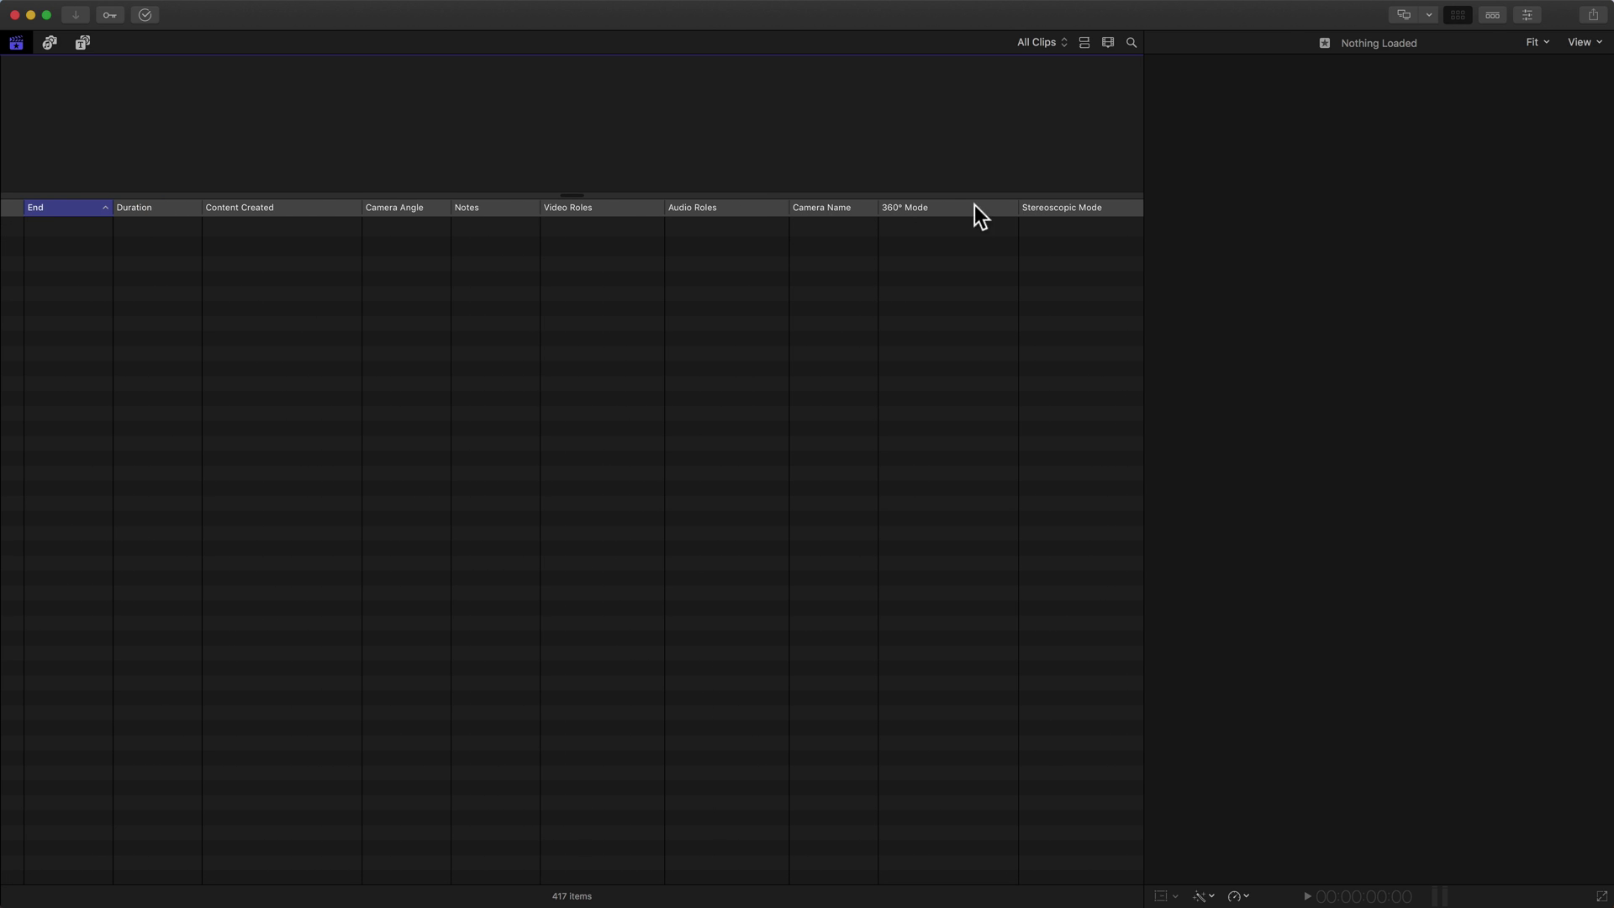
scroll(478, 209, "left", 5)
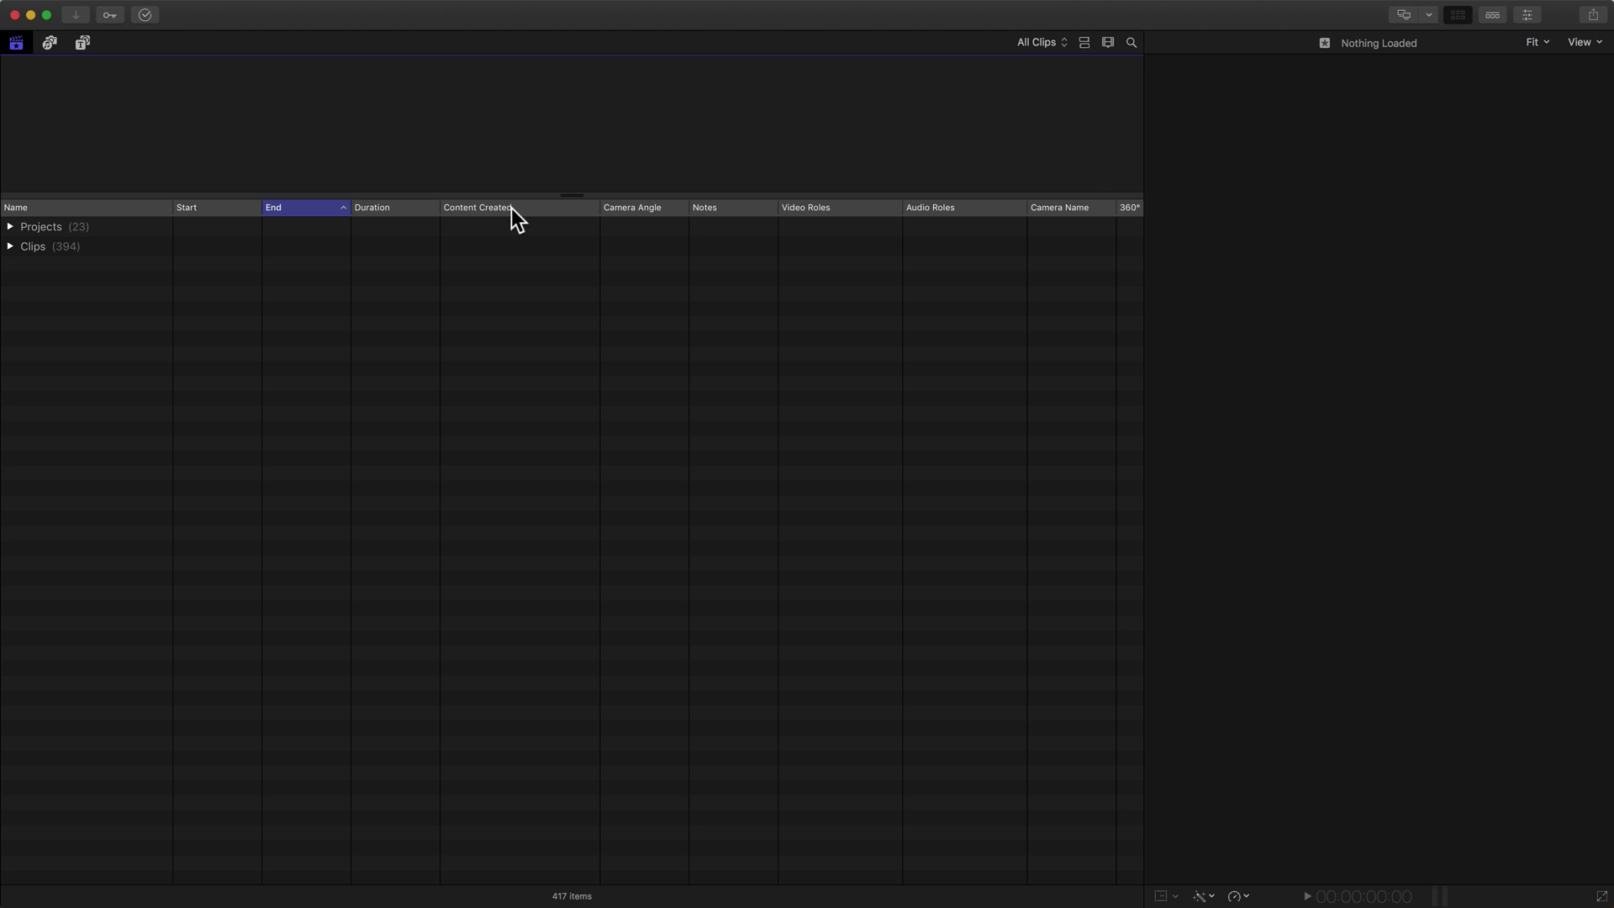
right_click(557, 211)
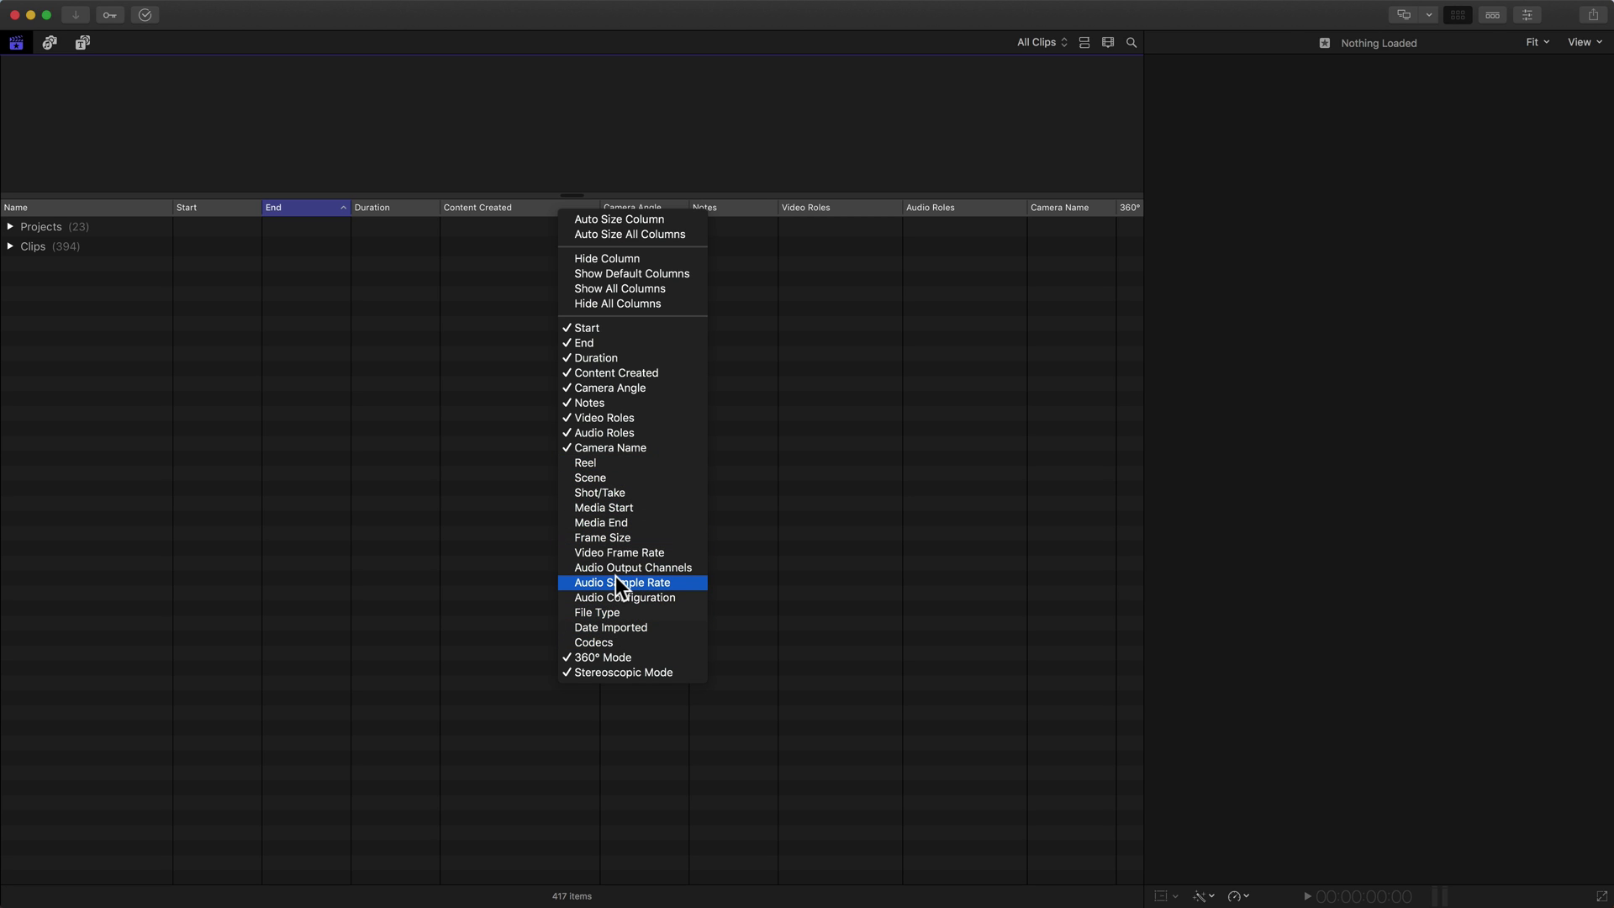
left_click(636, 288)
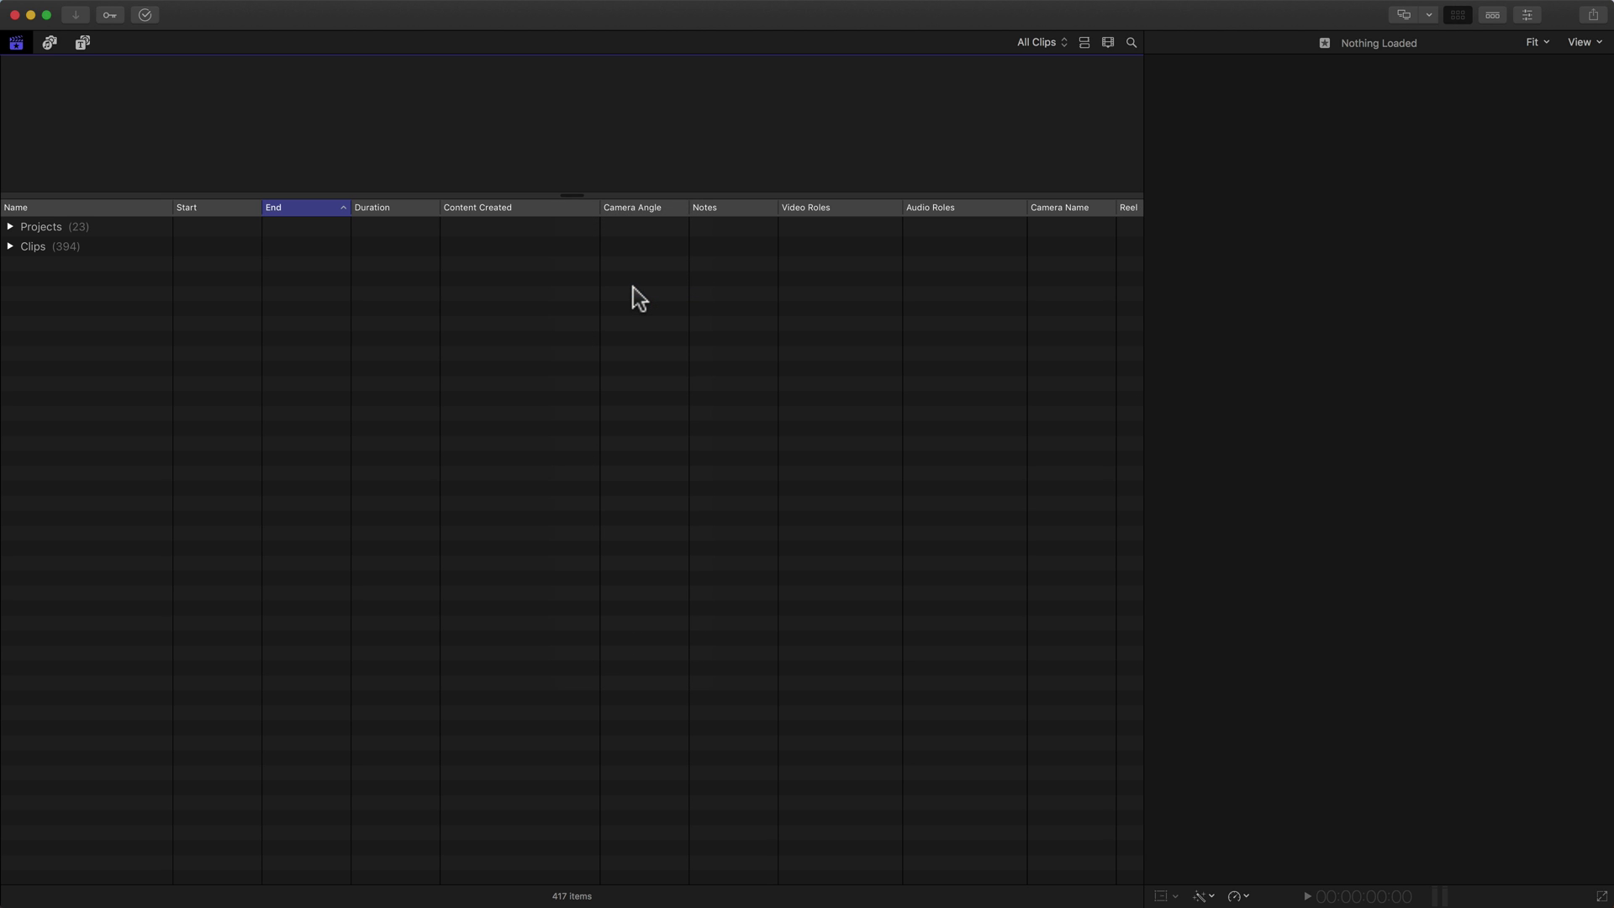
scroll(636, 255, "right", 10)
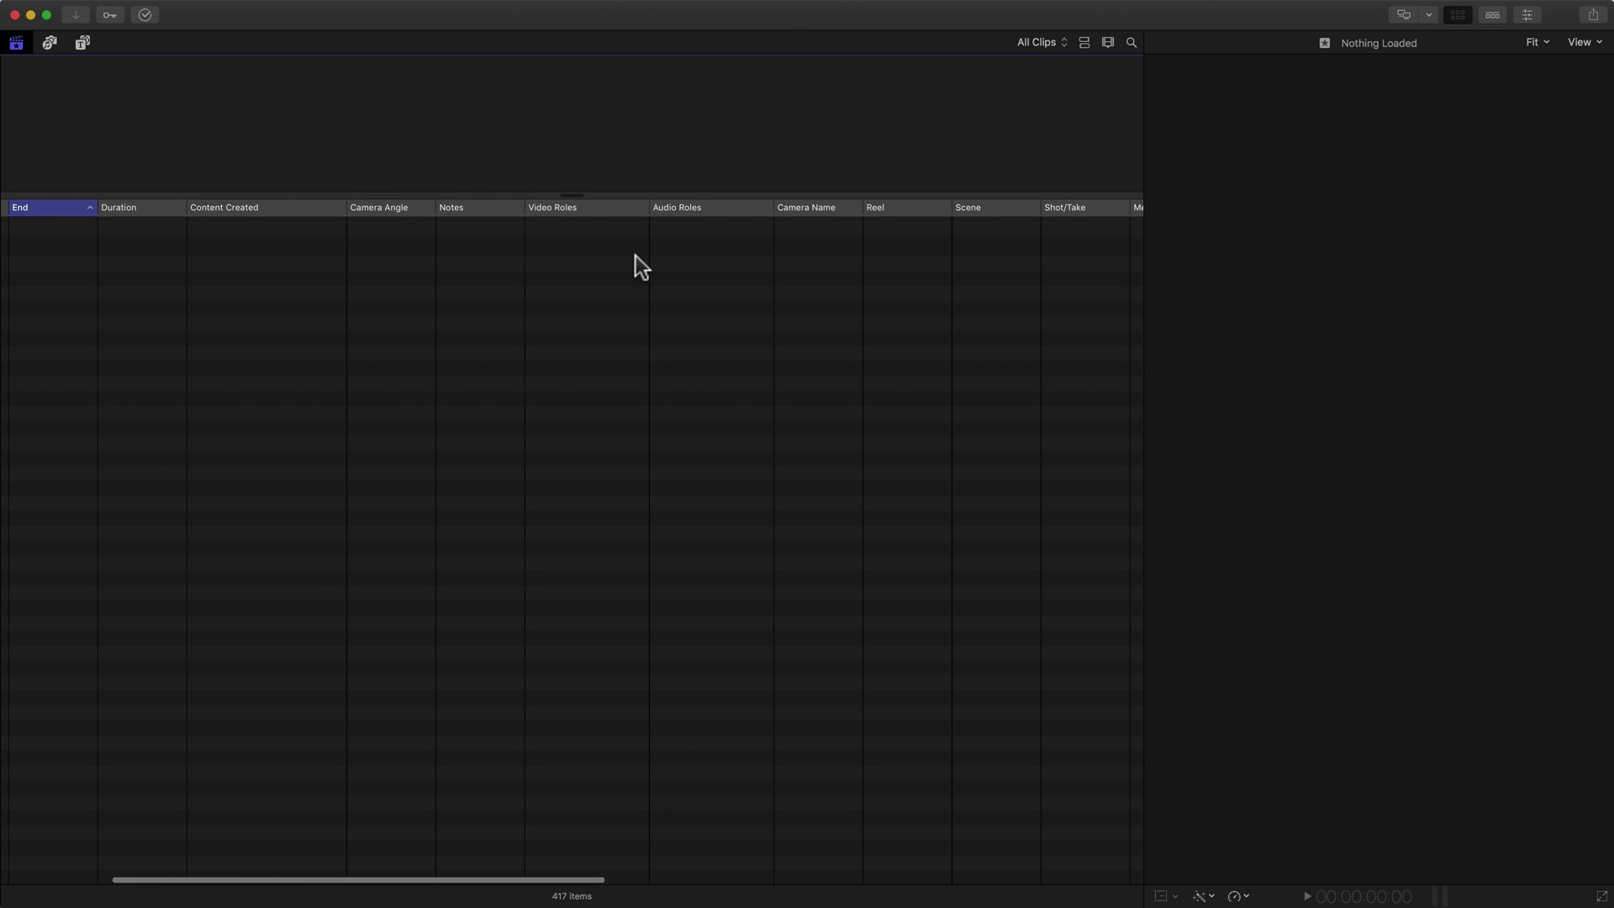
scroll(636, 255, "right", 5)
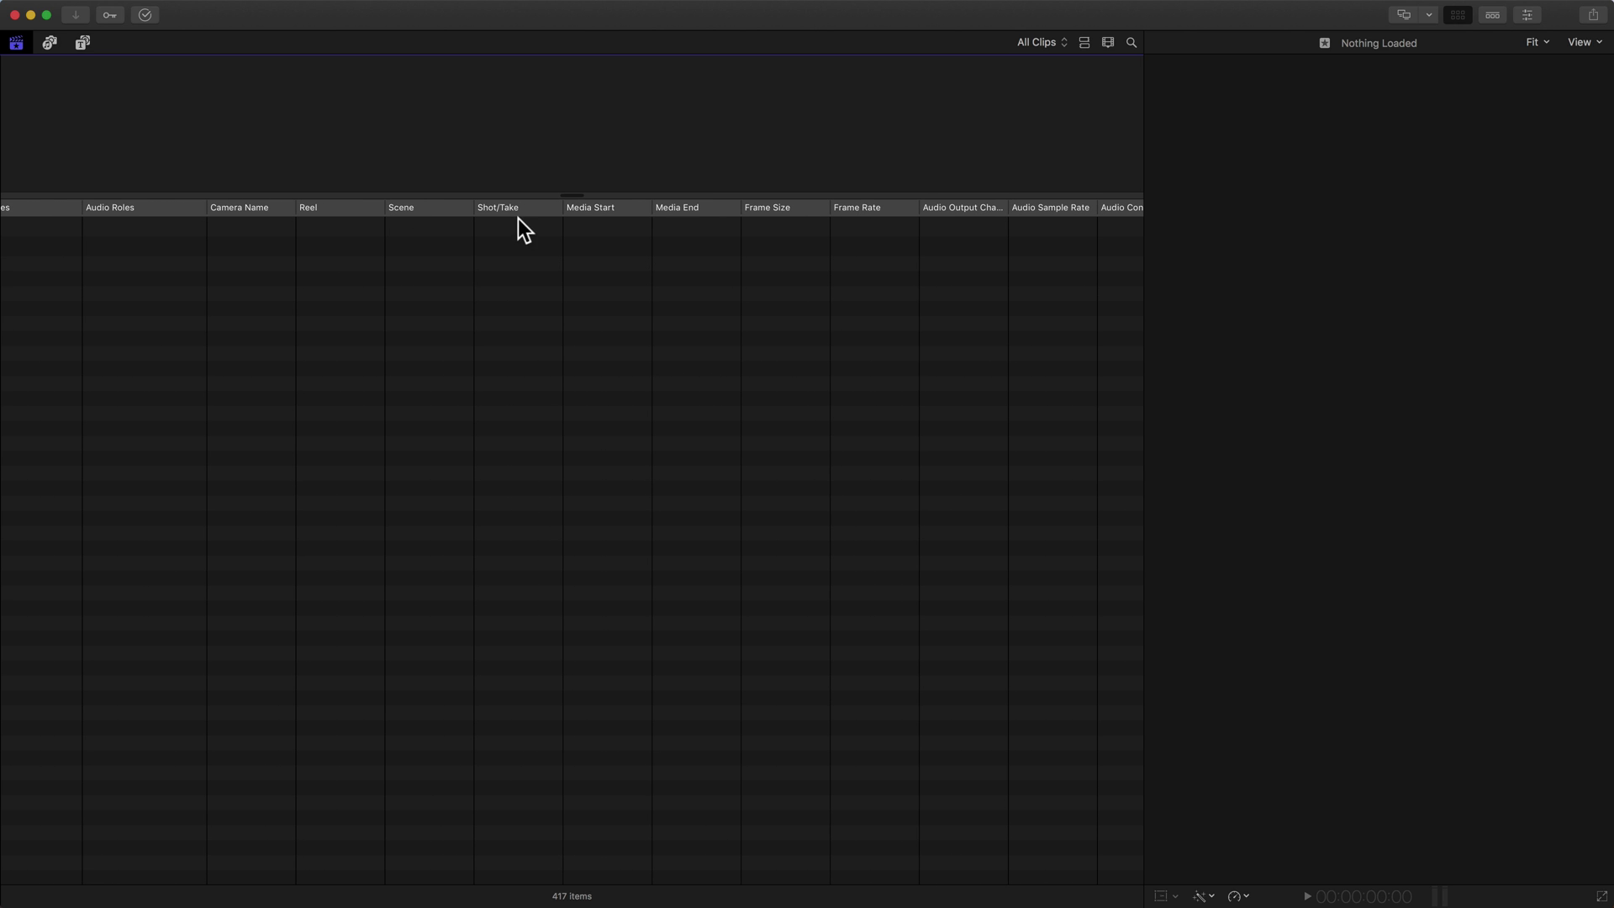
scroll(785, 253, "right", 20)
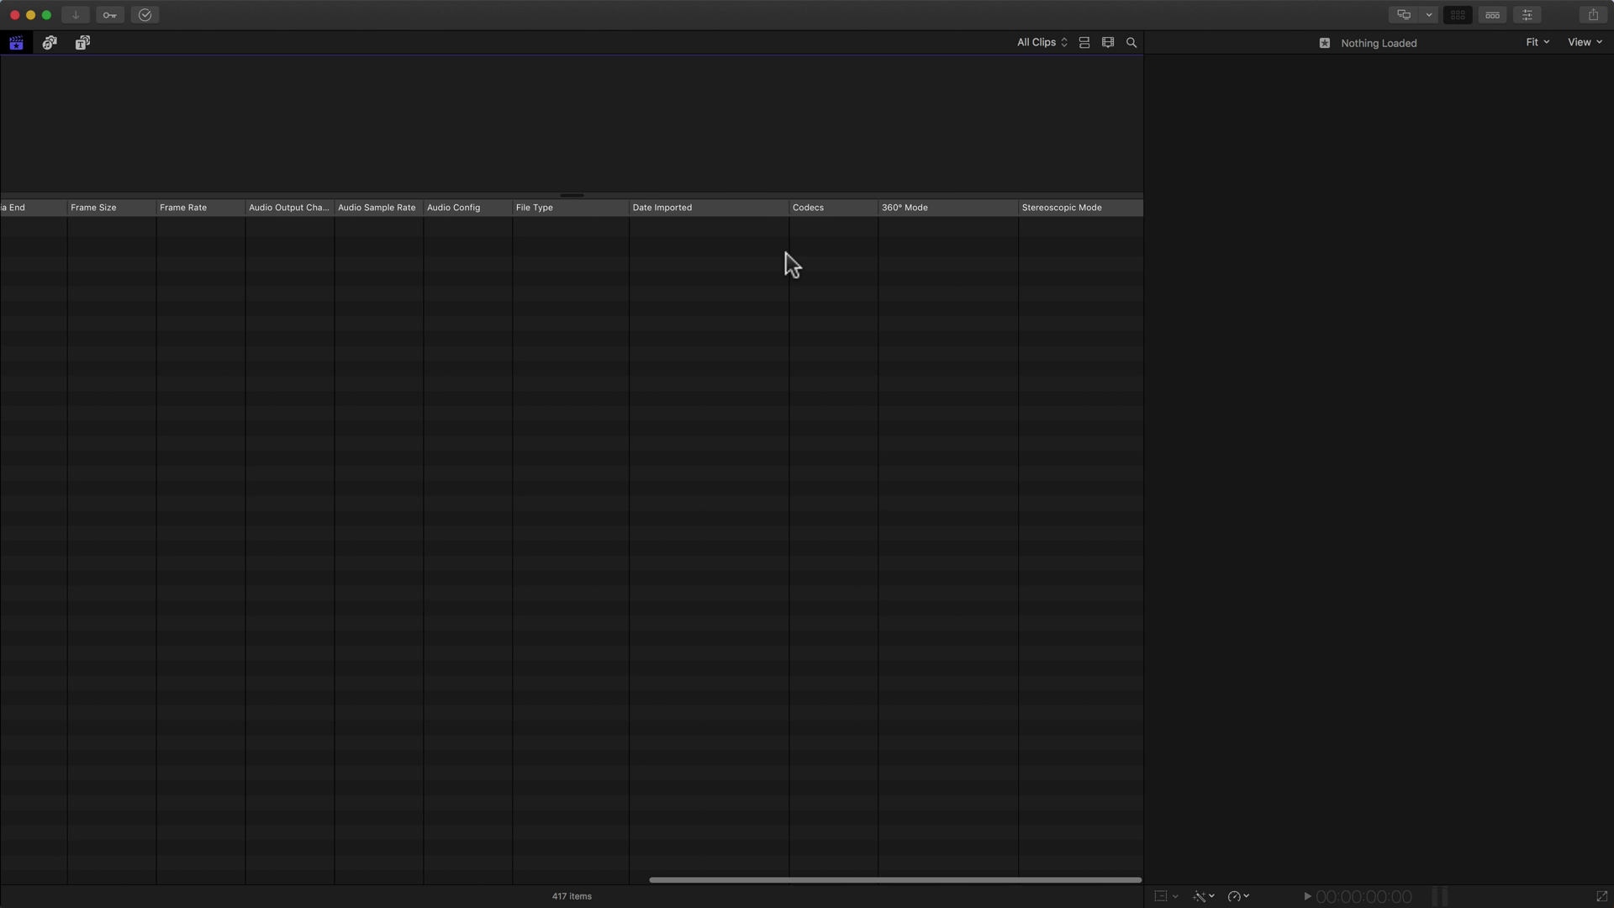
scroll(778, 252, "left", 20)
scroll(775, 251, "left", 8)
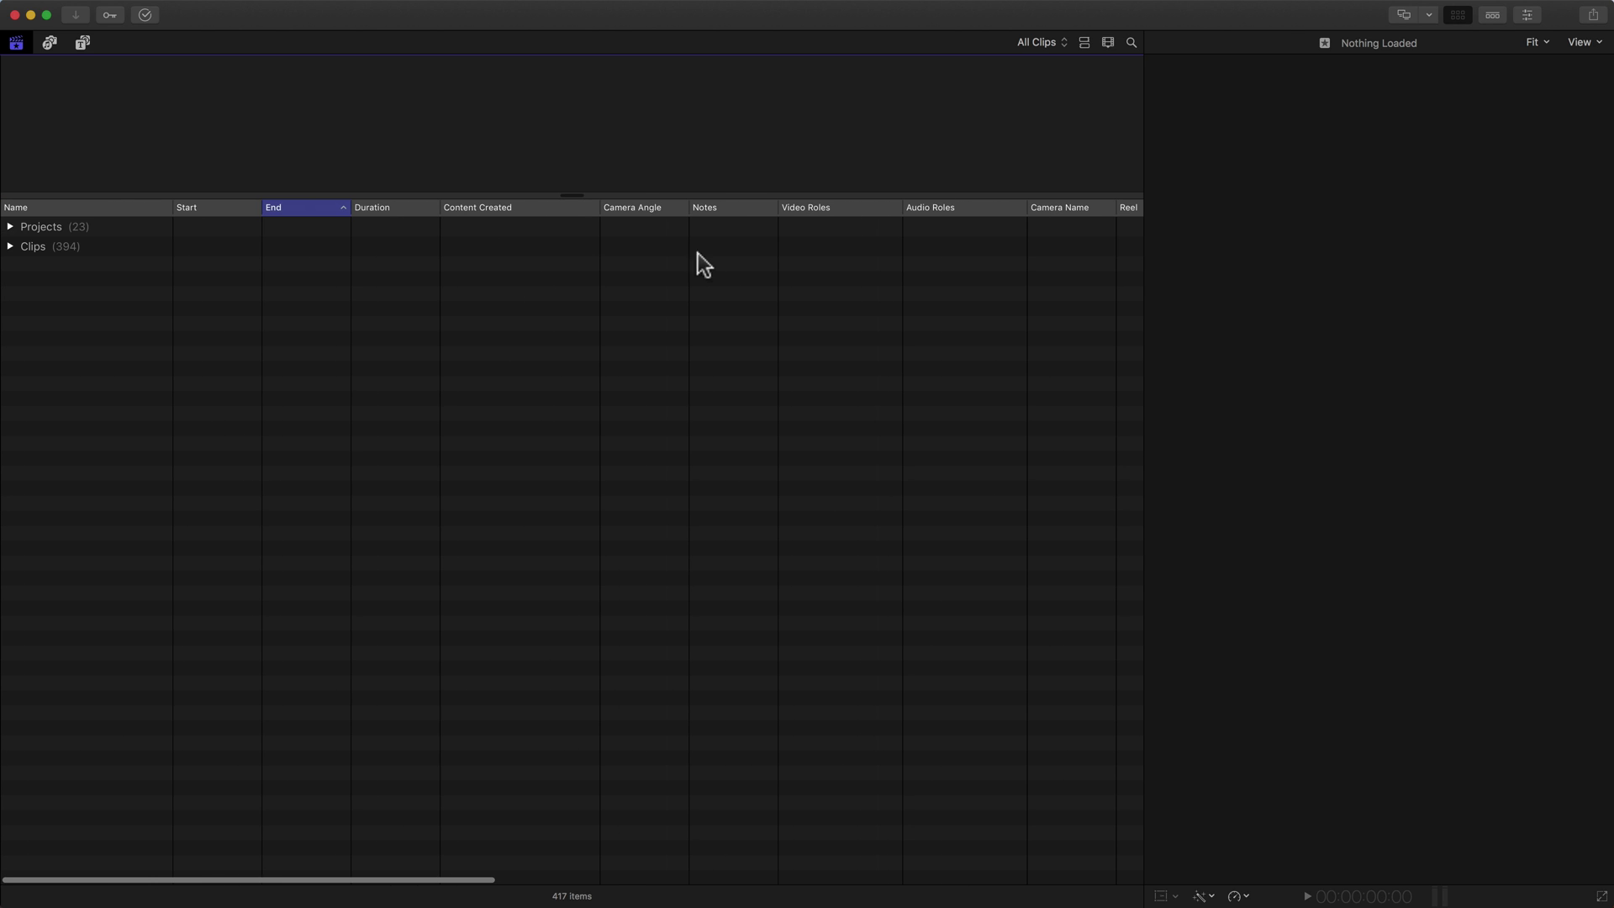
Expand the 394 Clips and load IMG_0283 into the viewer.
left_click(10, 247)
scroll(462, 322, "right", 2)
scroll(462, 321, "right", 10)
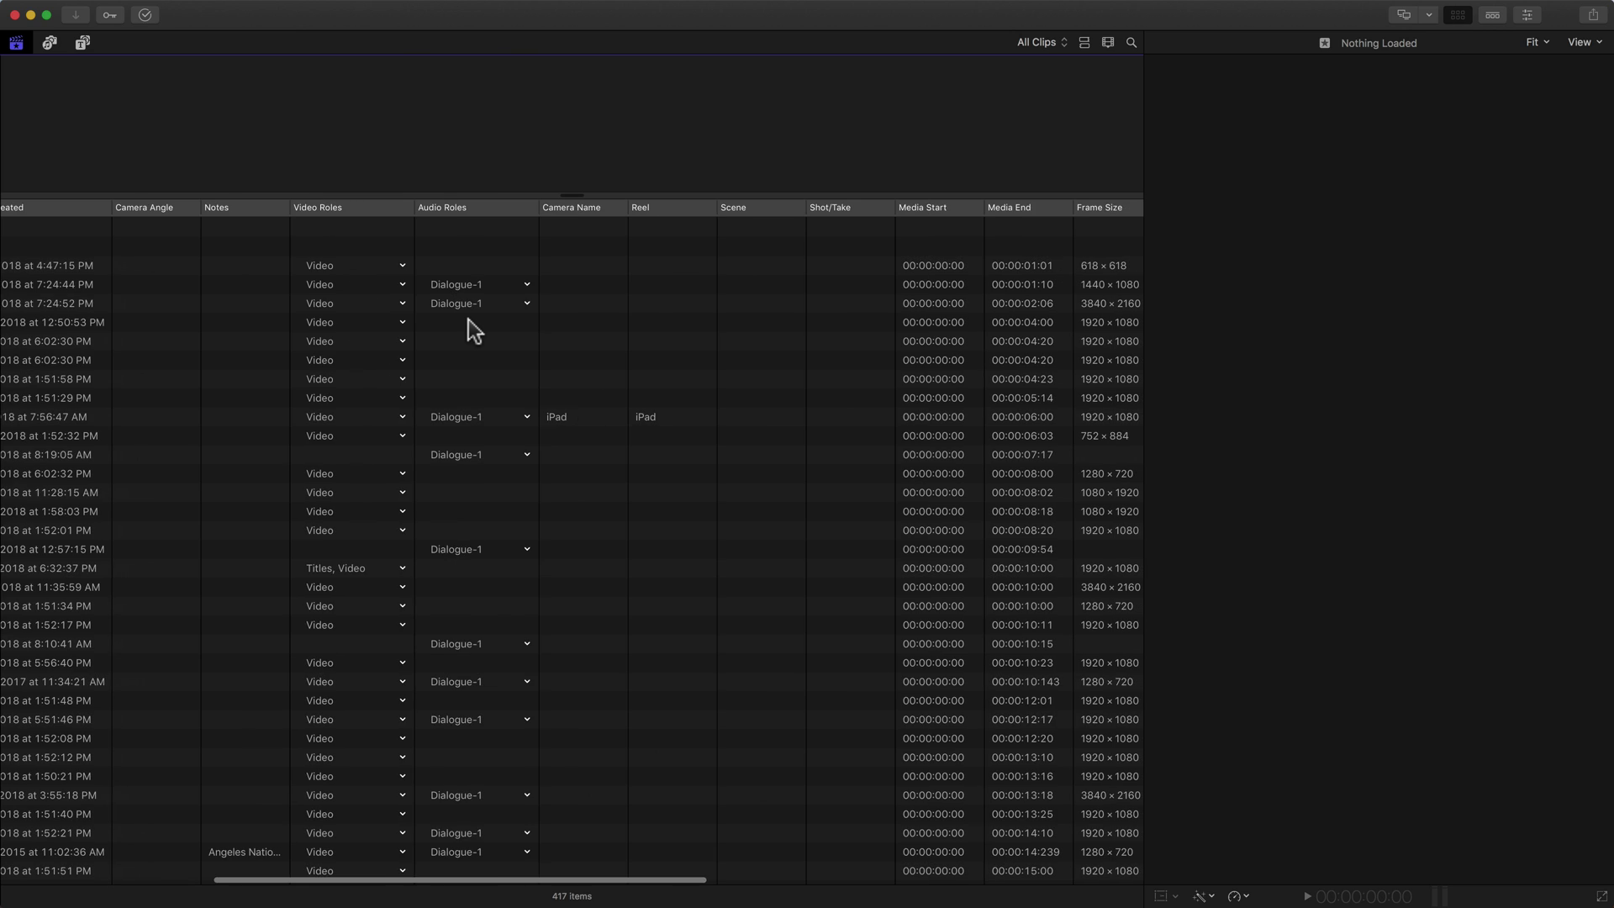
scroll(468, 320, "right", 4)
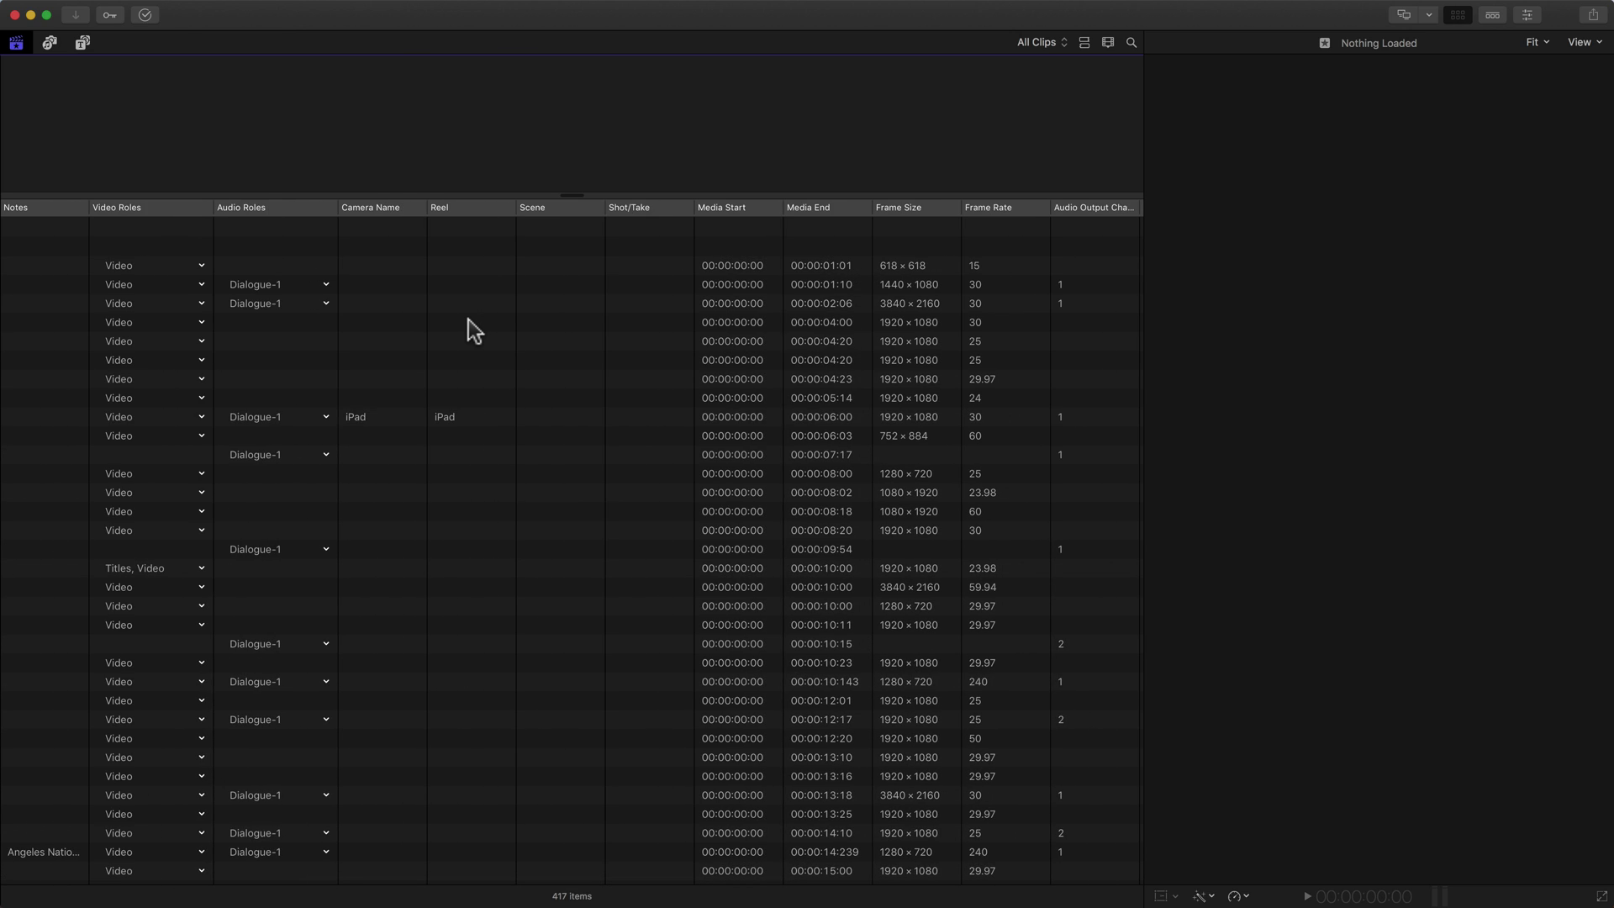
scroll(464, 316, "left", 11)
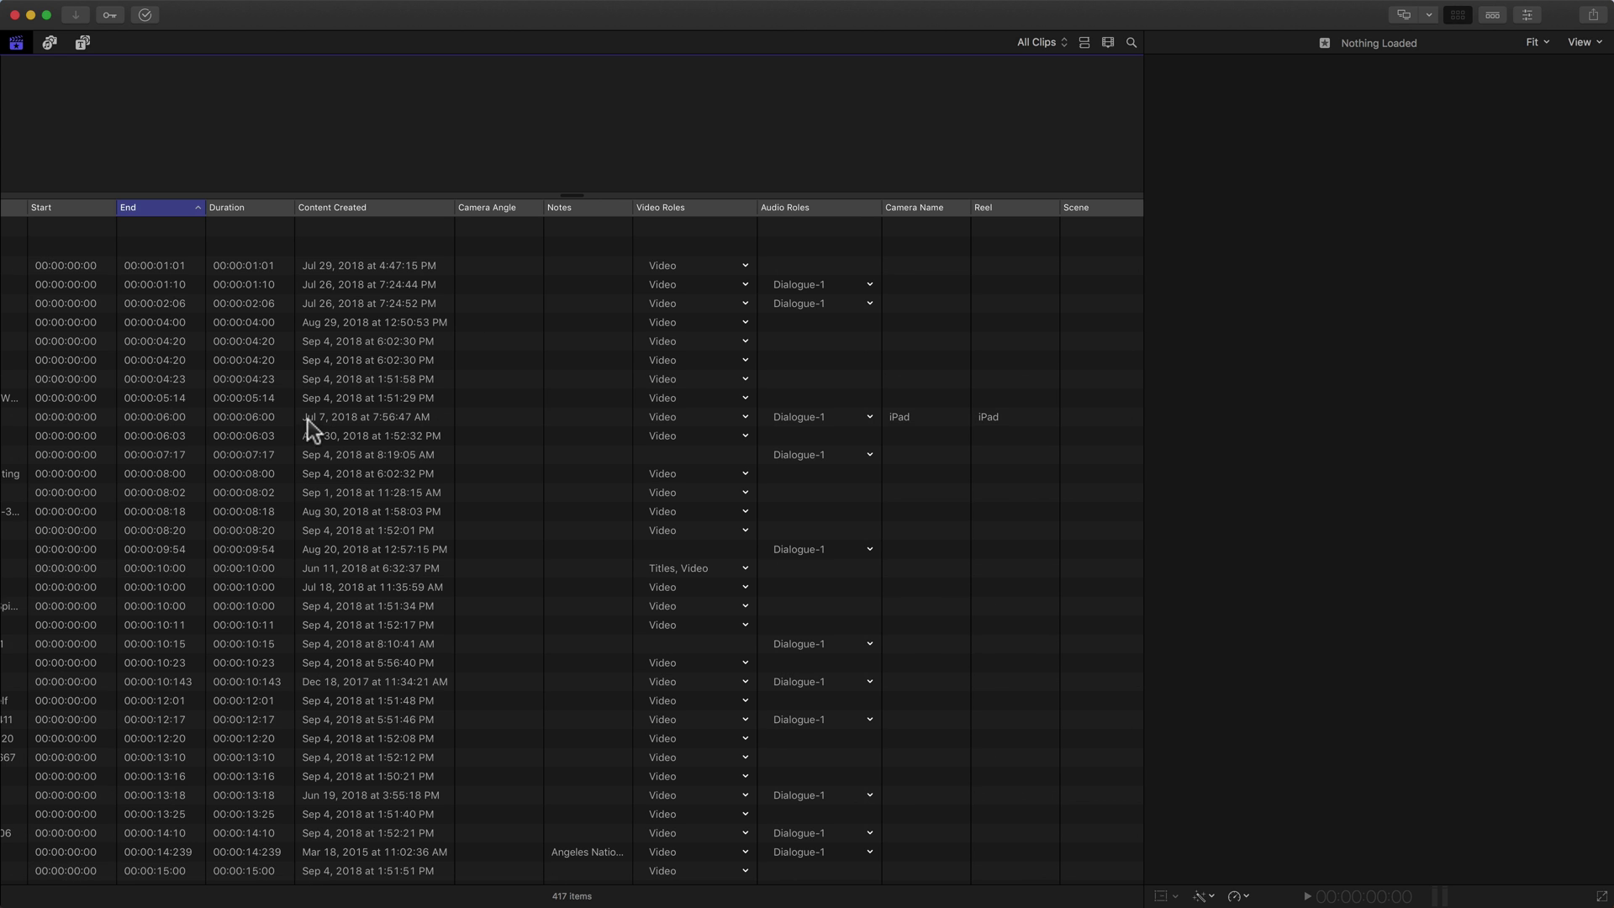
left_click(930, 426)
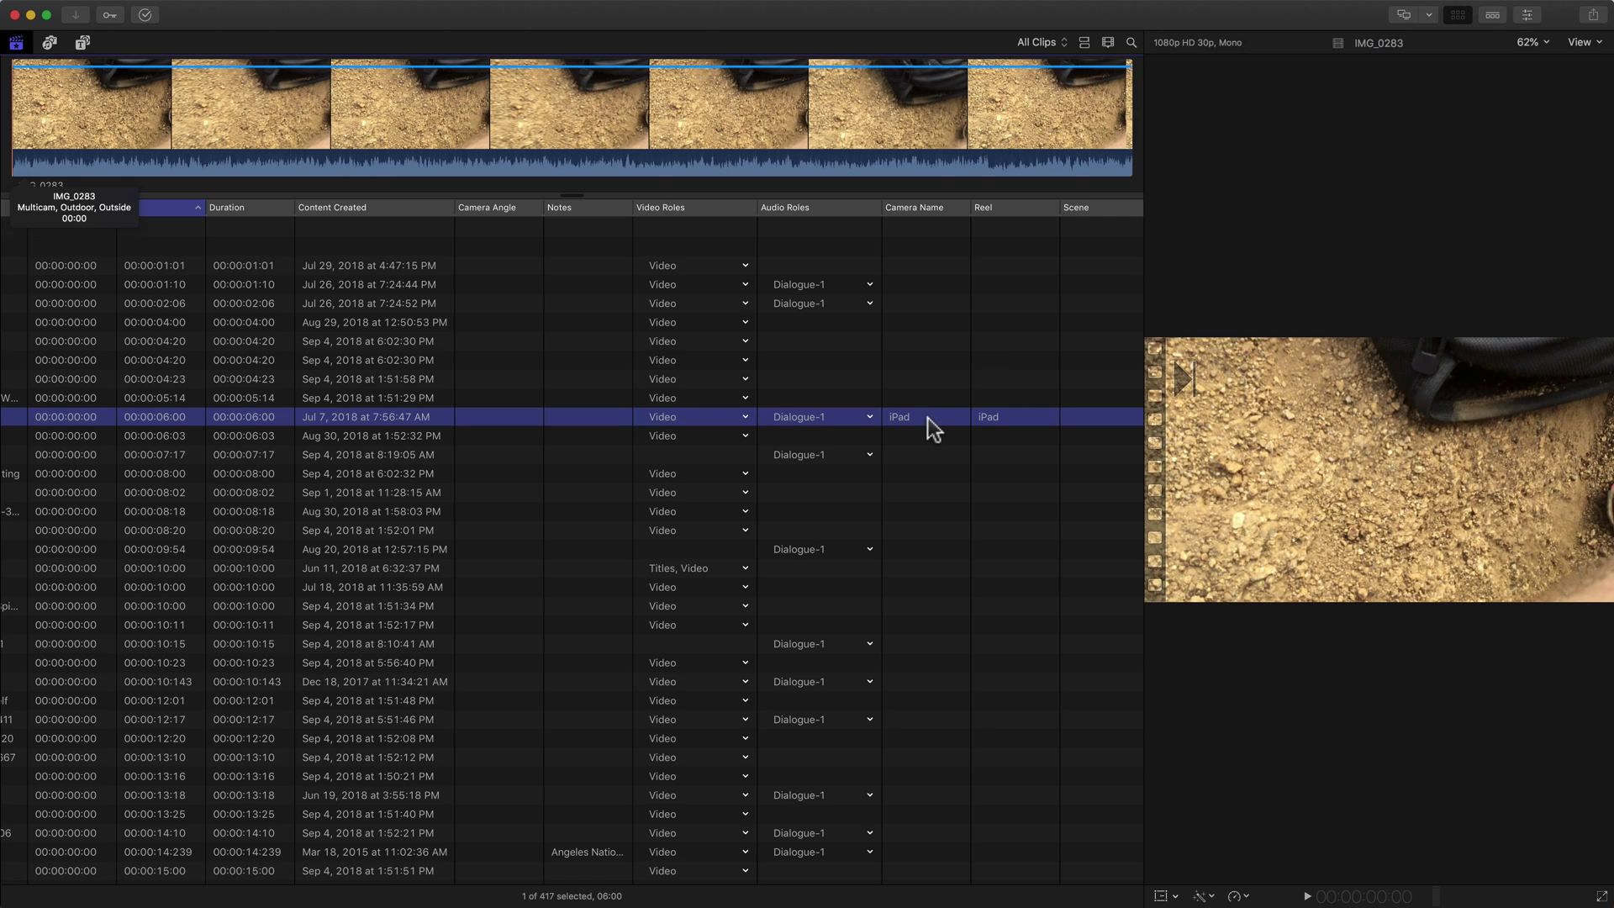
scroll(984, 426, "right", 4)
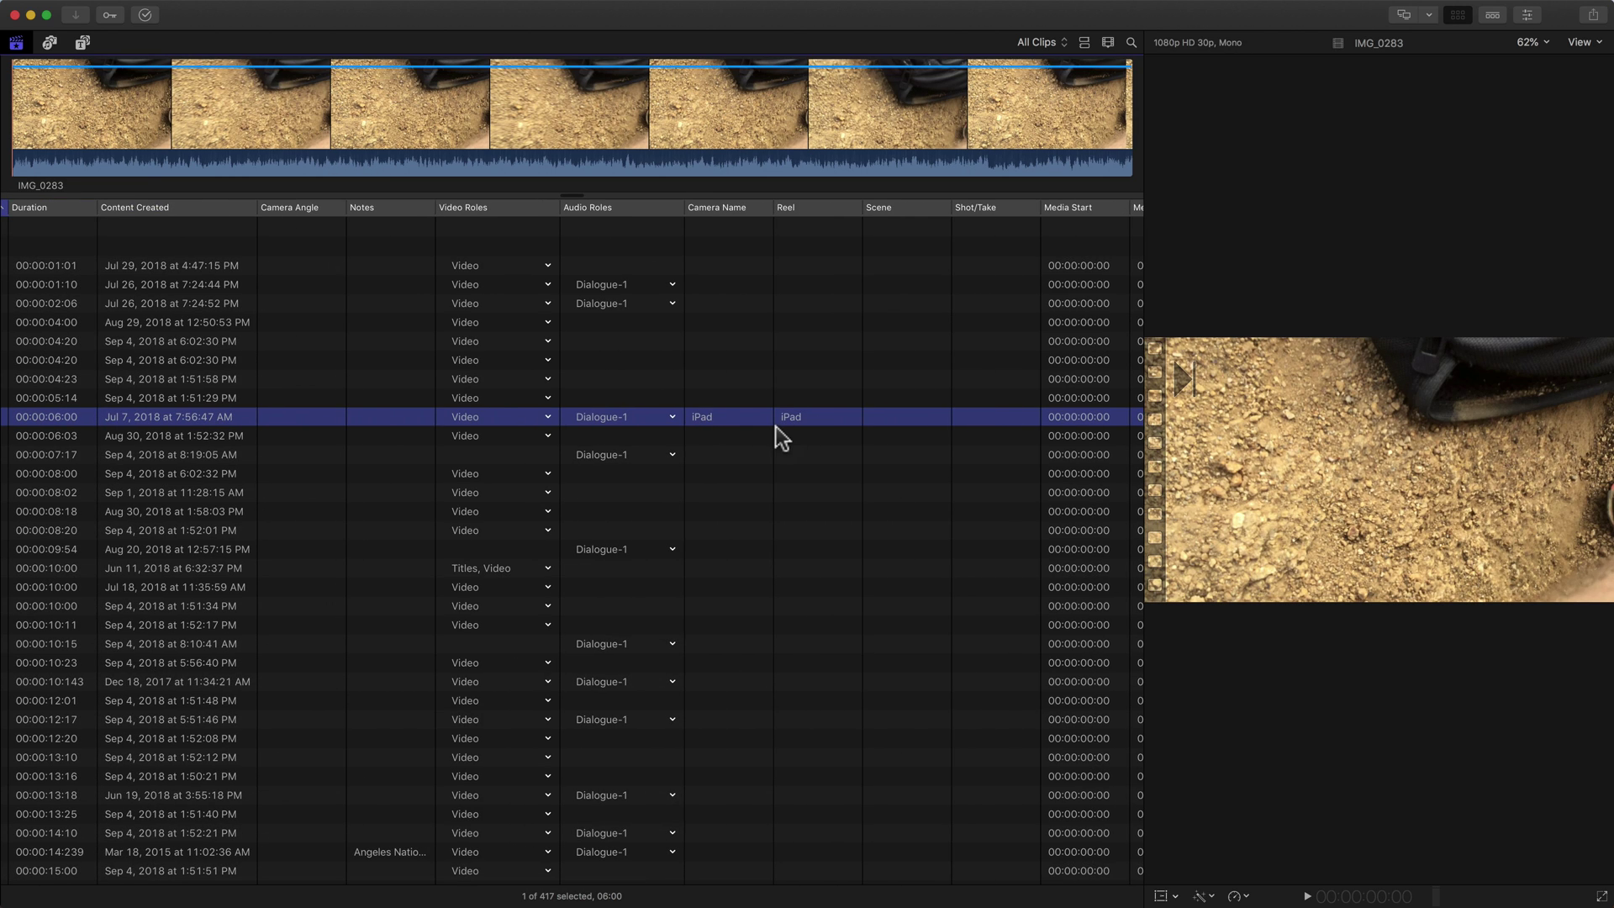
scroll(782, 431, "right", 4)
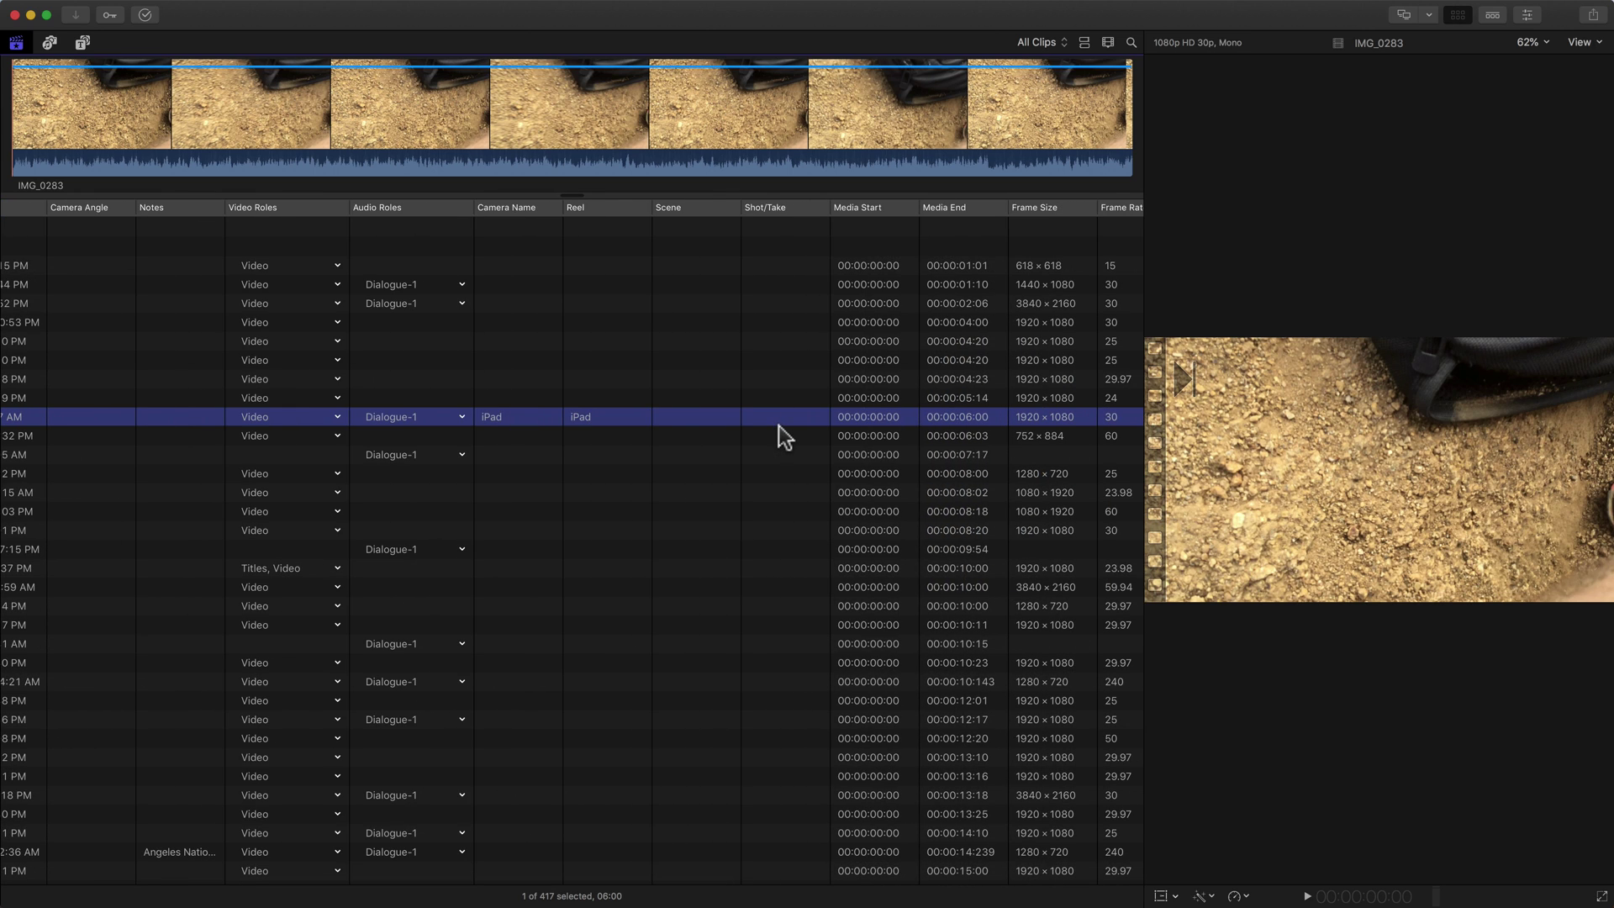
scroll(779, 425, "right", 4)
scroll(754, 423, "right", 2)
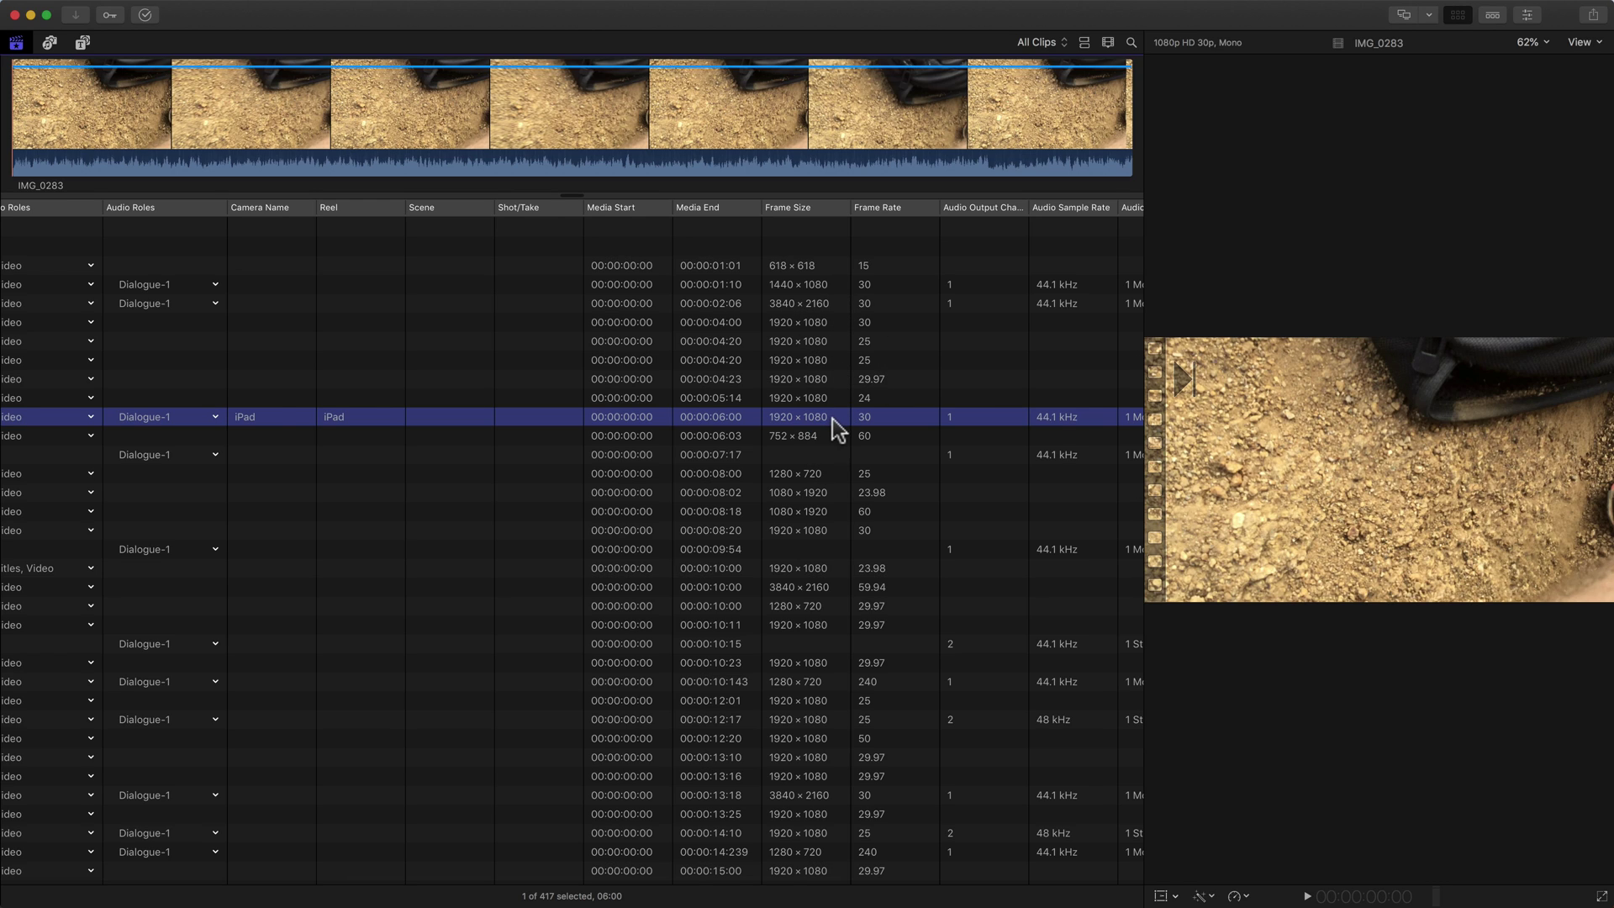
scroll(833, 418, "right", 5)
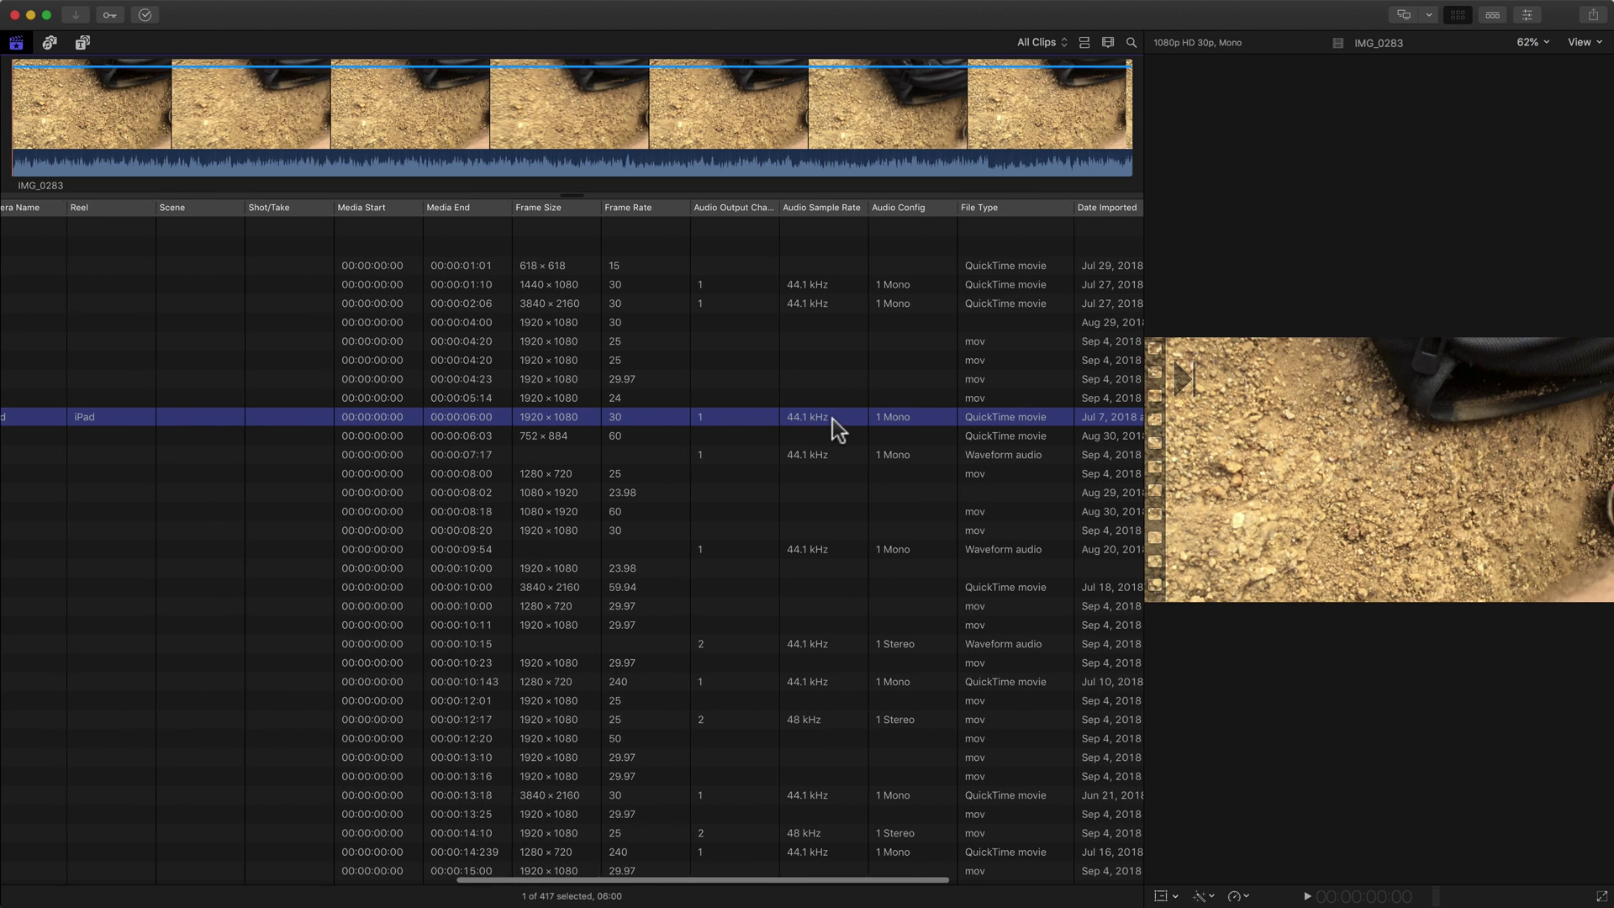
scroll(833, 419, "right", 3)
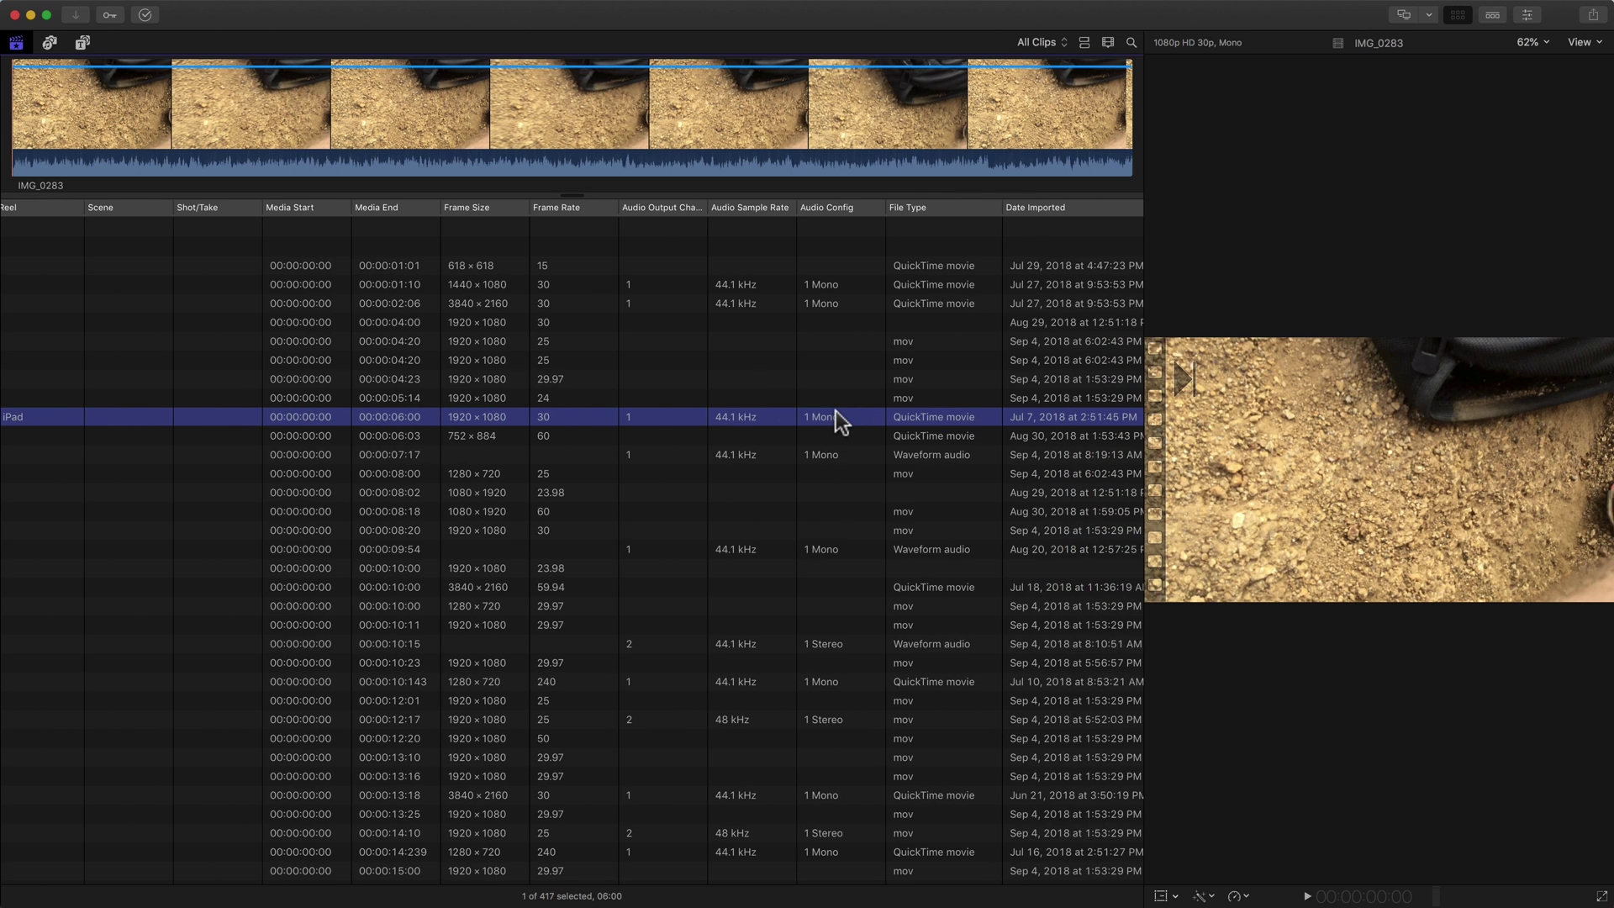
scroll(833, 407, "right", 5)
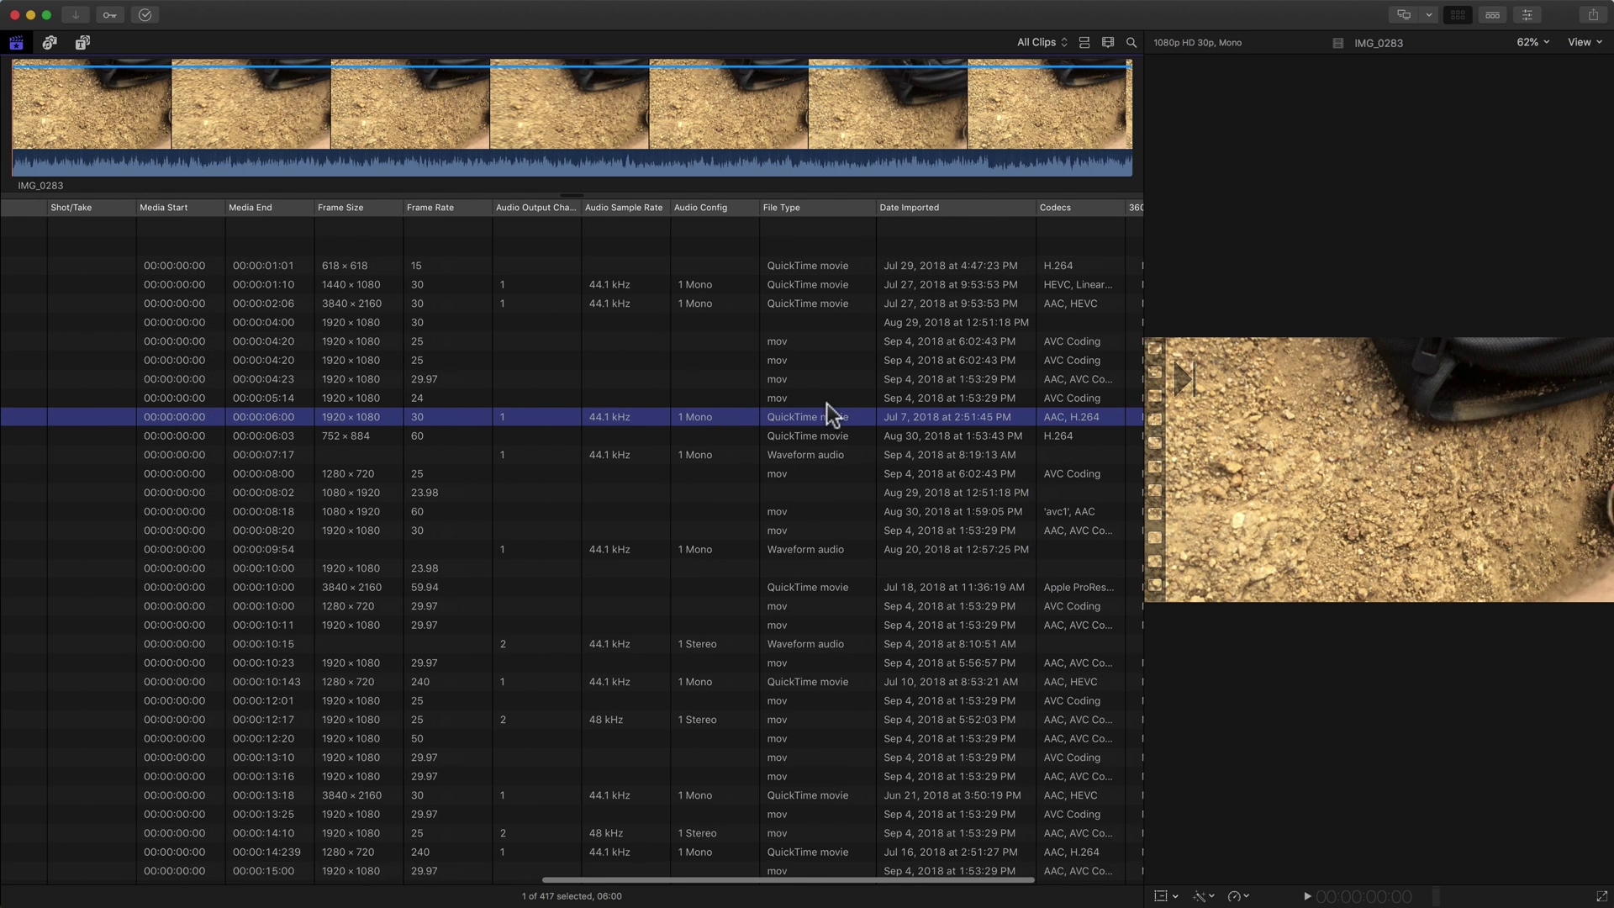
scroll(827, 403, "right", 8)
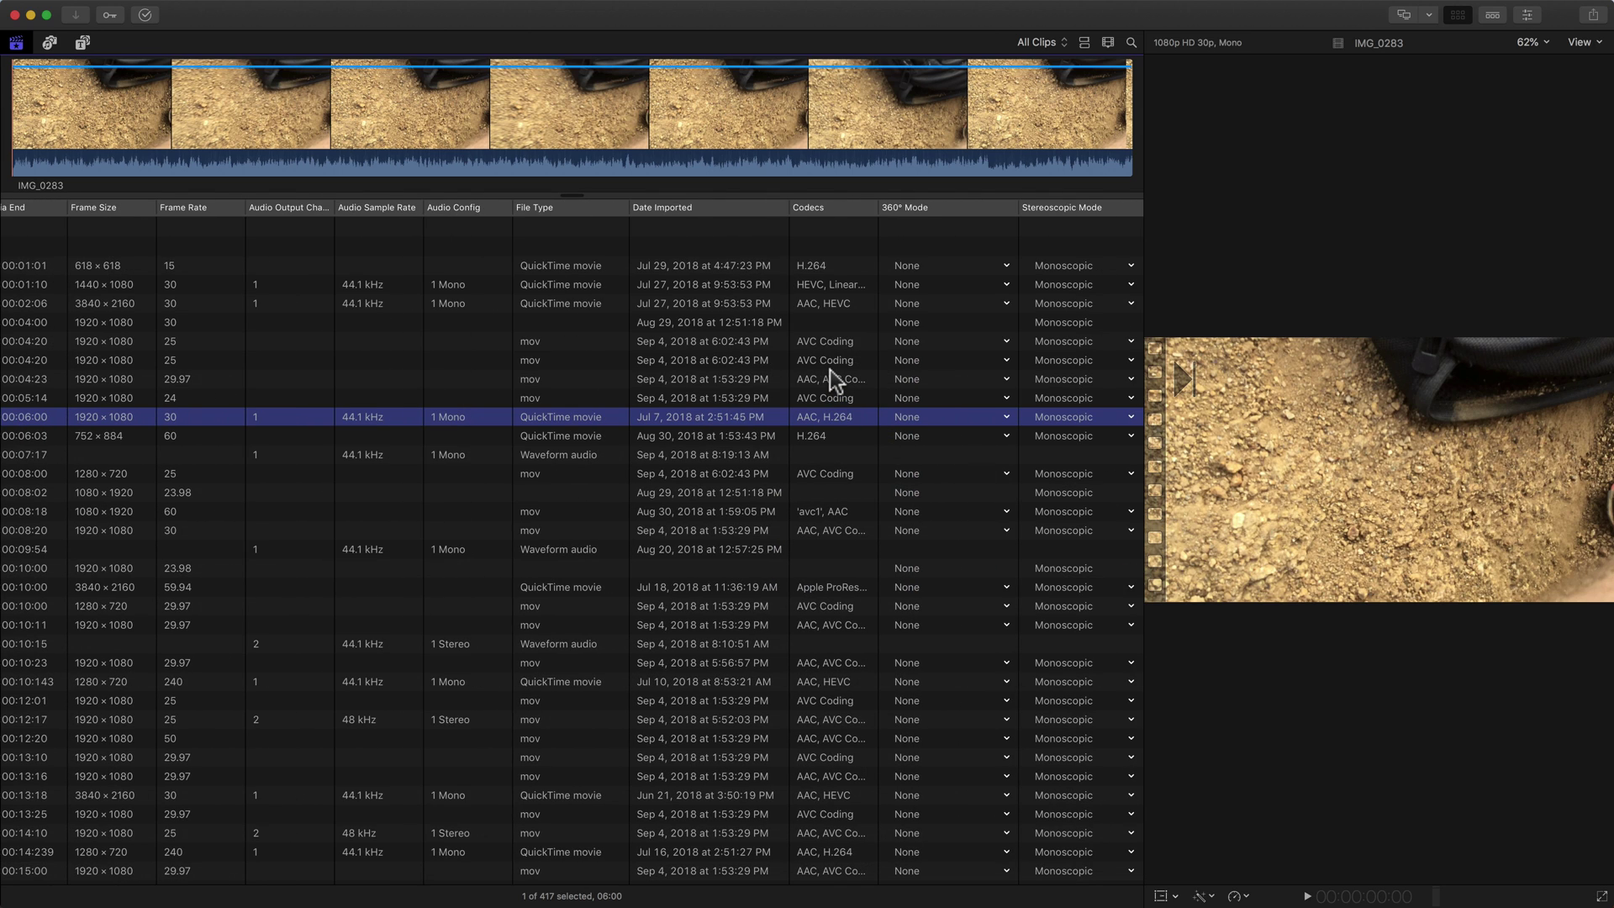
scroll(830, 370, "left", 1)
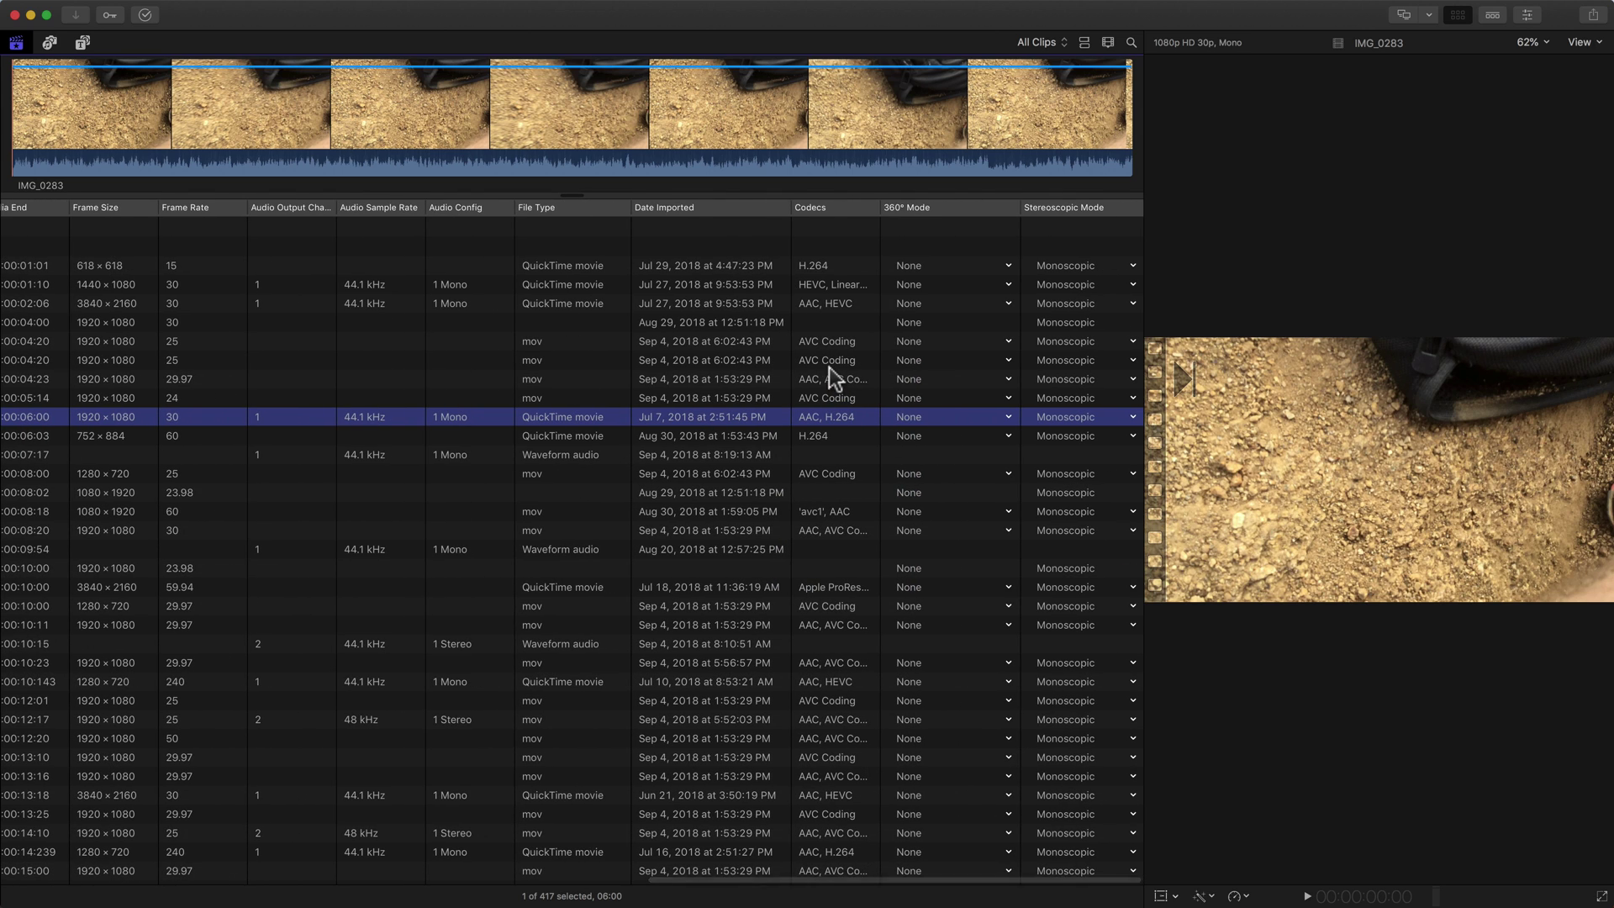
scroll(834, 359, "right", 1)
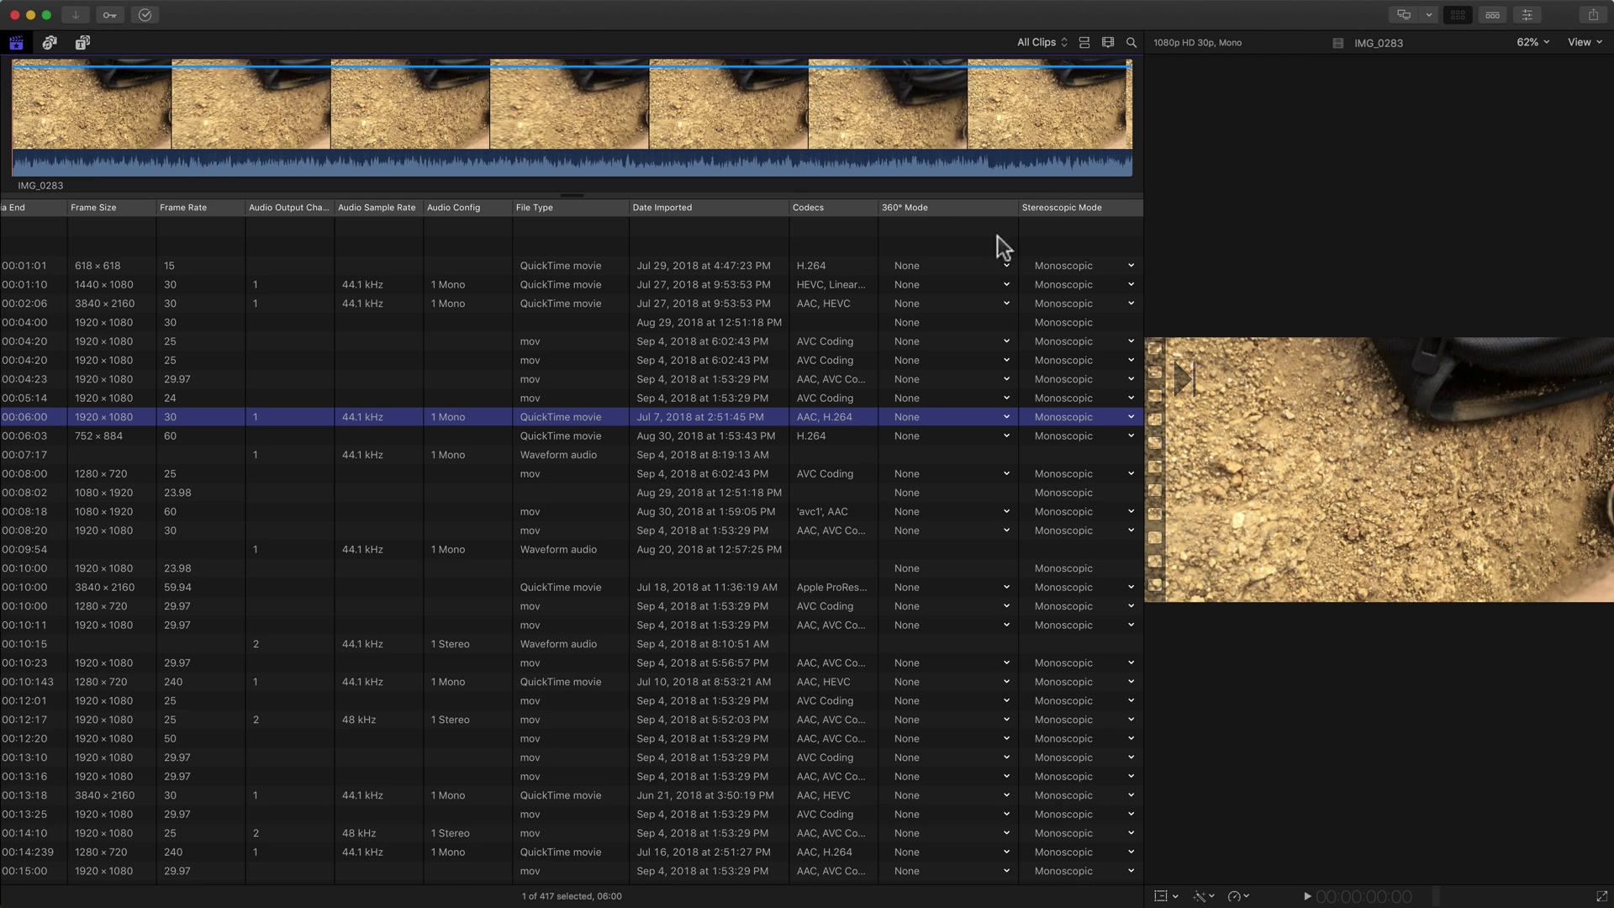
Check 09 Colby Cry's 360° Mode, Stereoscopic Mode and Video Roles choices without changing them.
left_click(1006, 266)
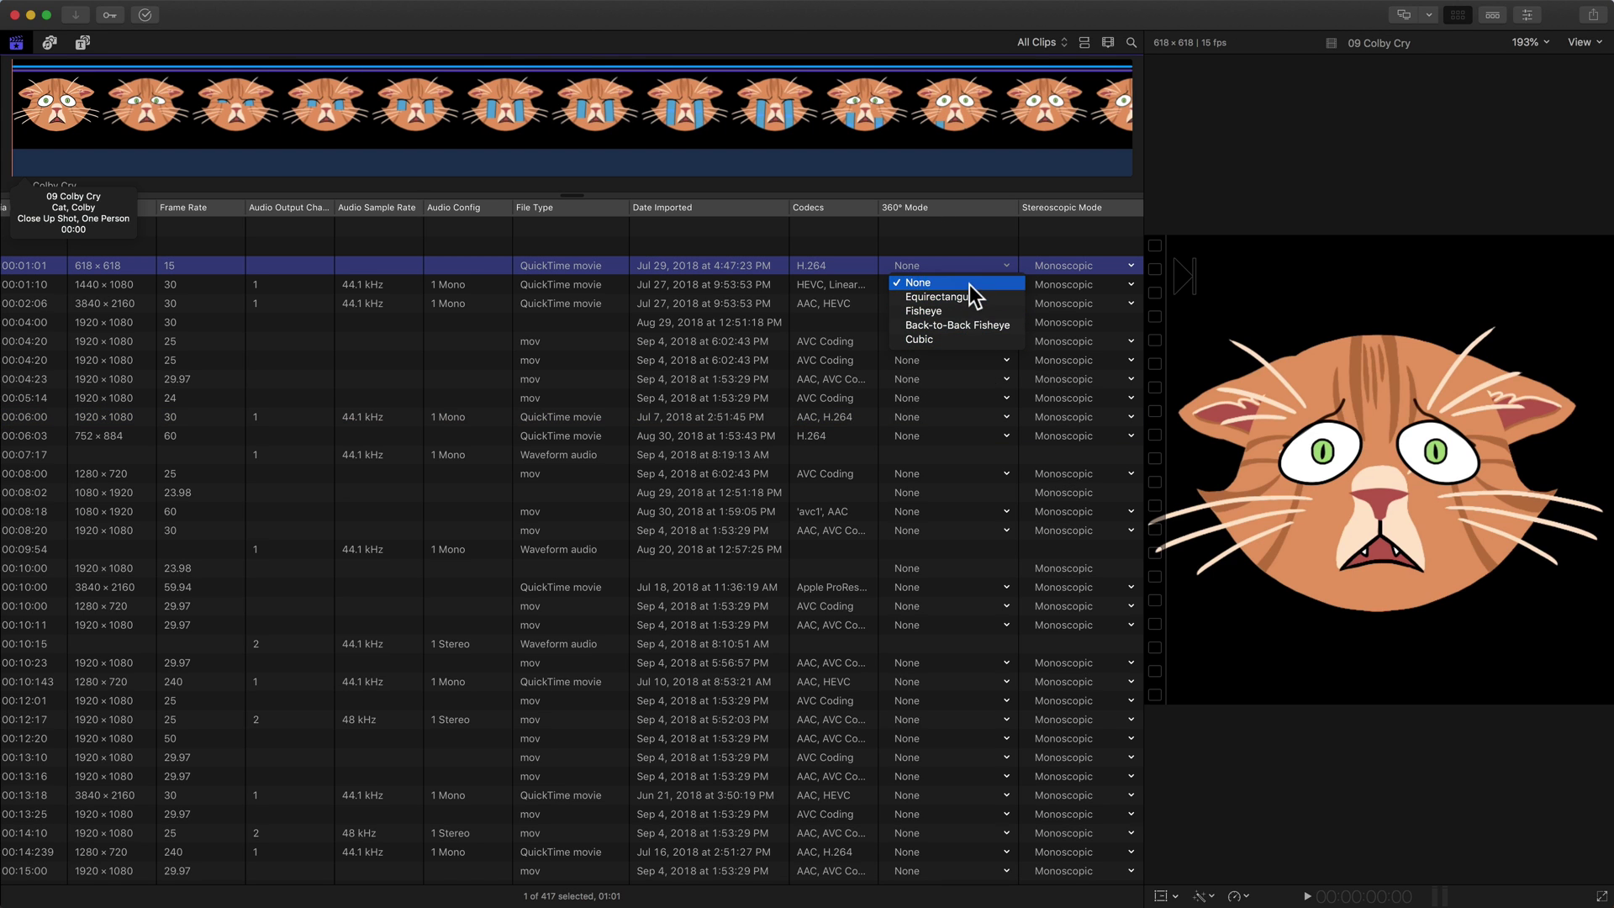
left_click(980, 262)
left_click(1118, 264)
left_click(1069, 263)
scroll(760, 317, "left", 15)
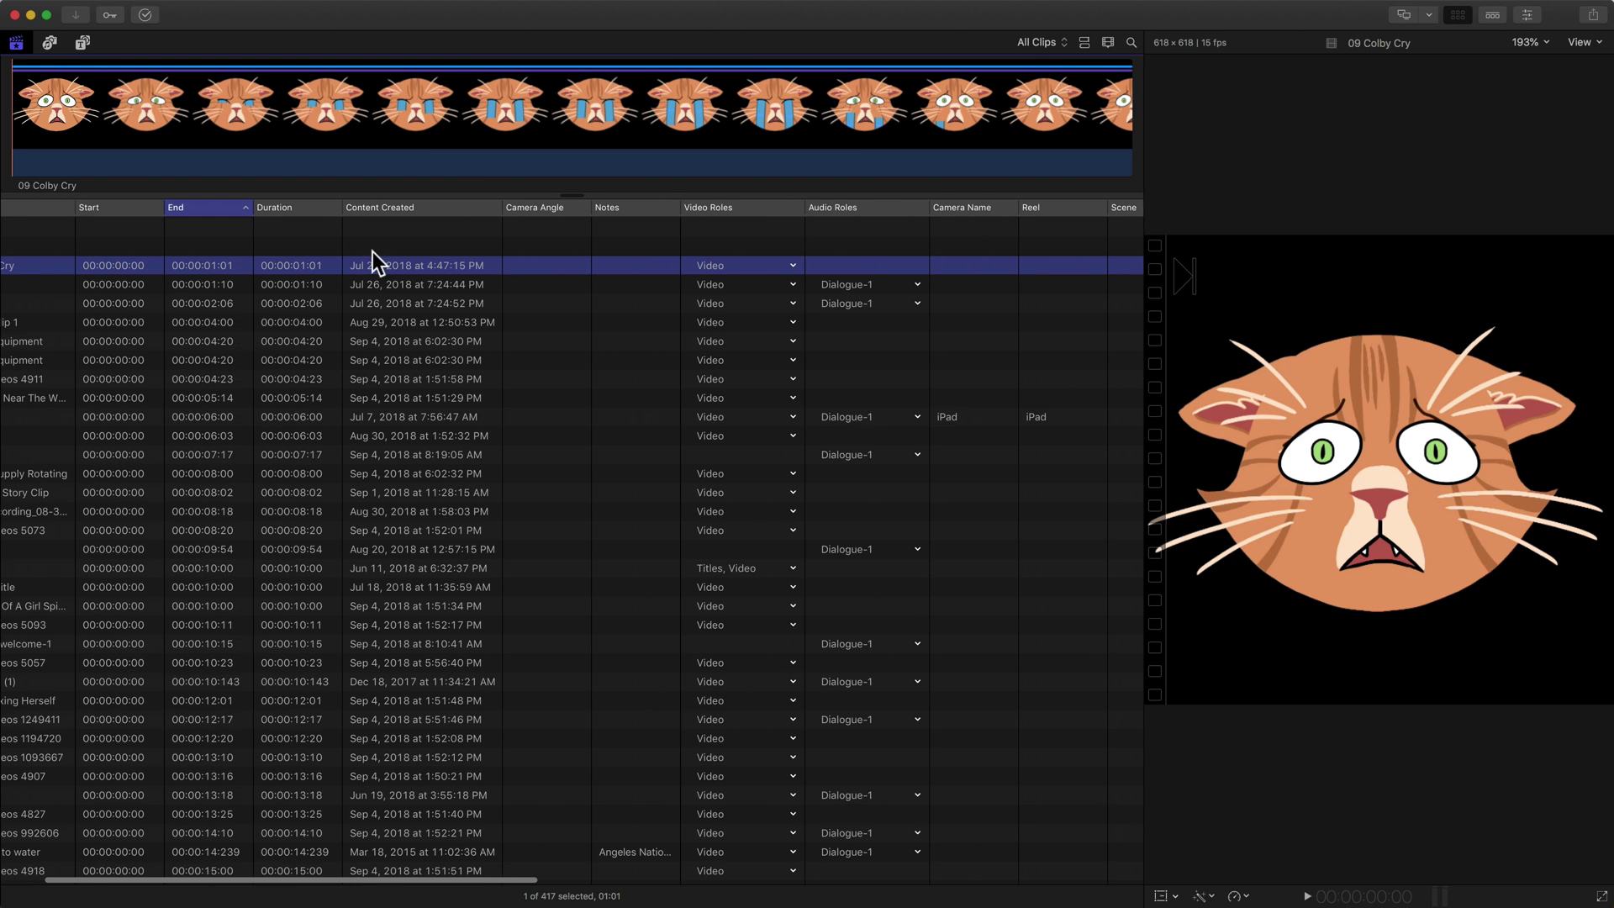
scroll(439, 343, "left", 3)
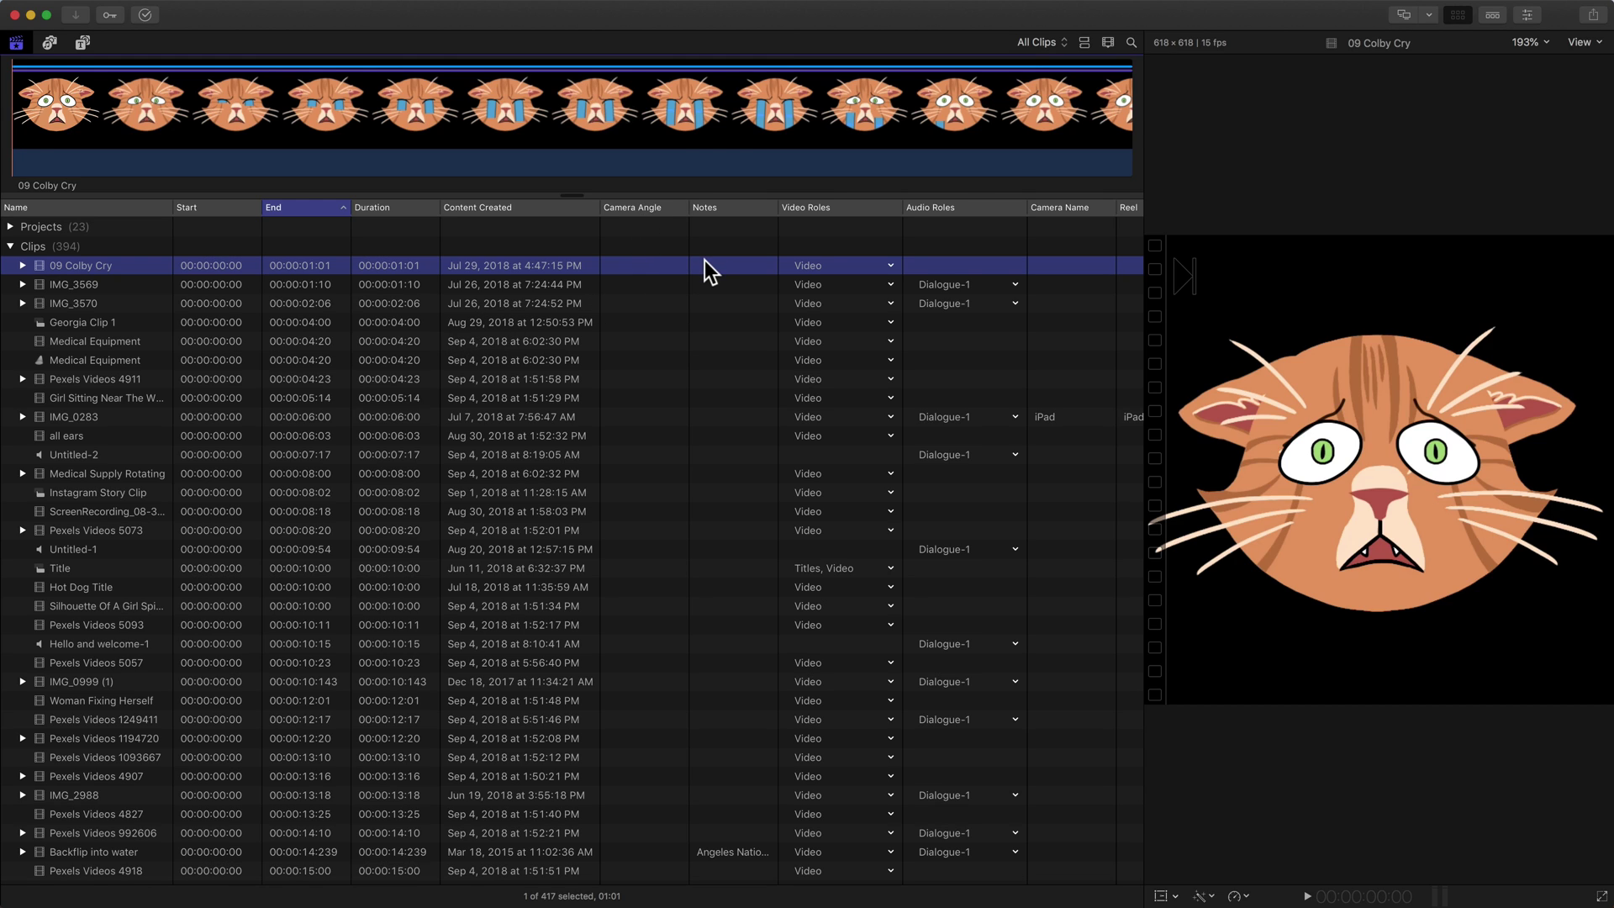
left_click(828, 262)
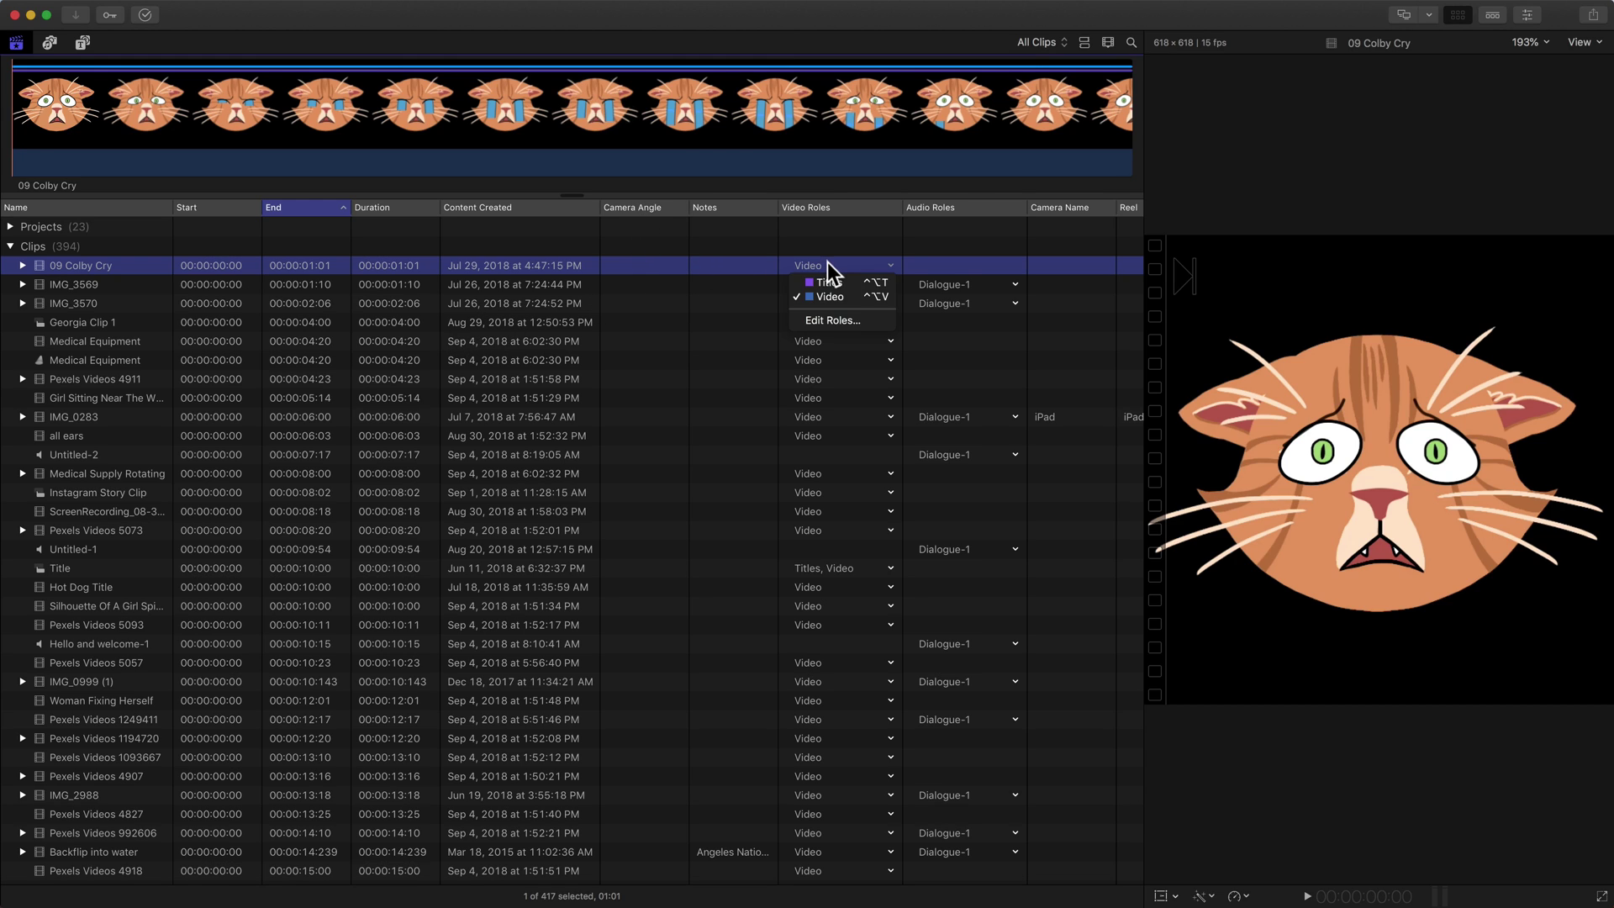
left_click(689, 261)
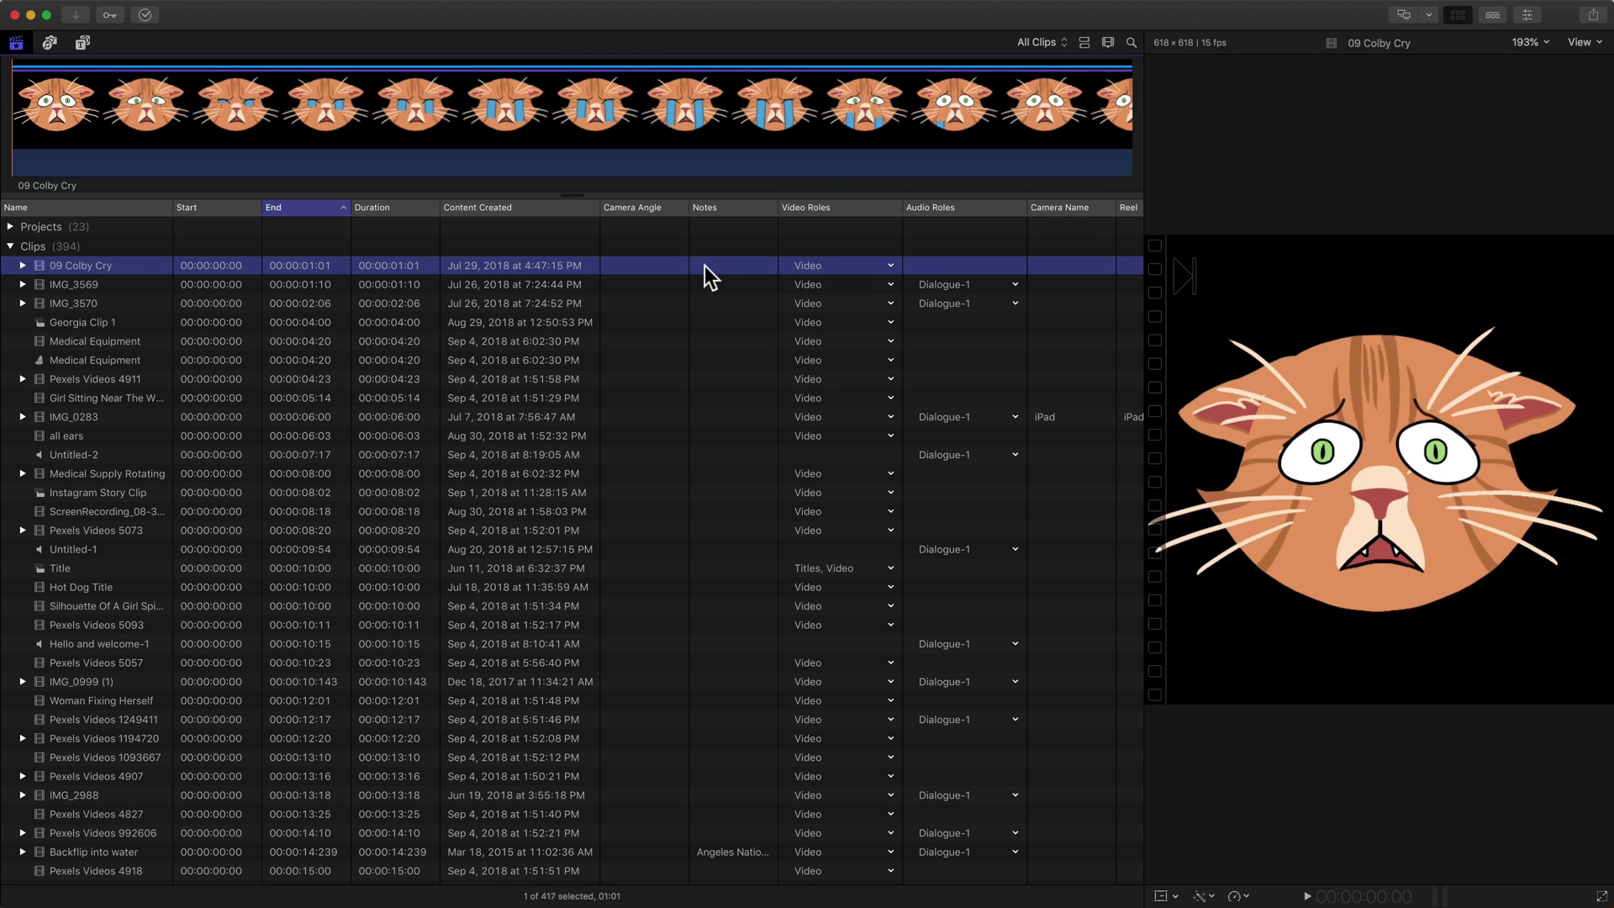
Leave the Notes cells of 09 Colby Cry and IMG_3569 blank and load IMG_3570.
left_click(701, 264)
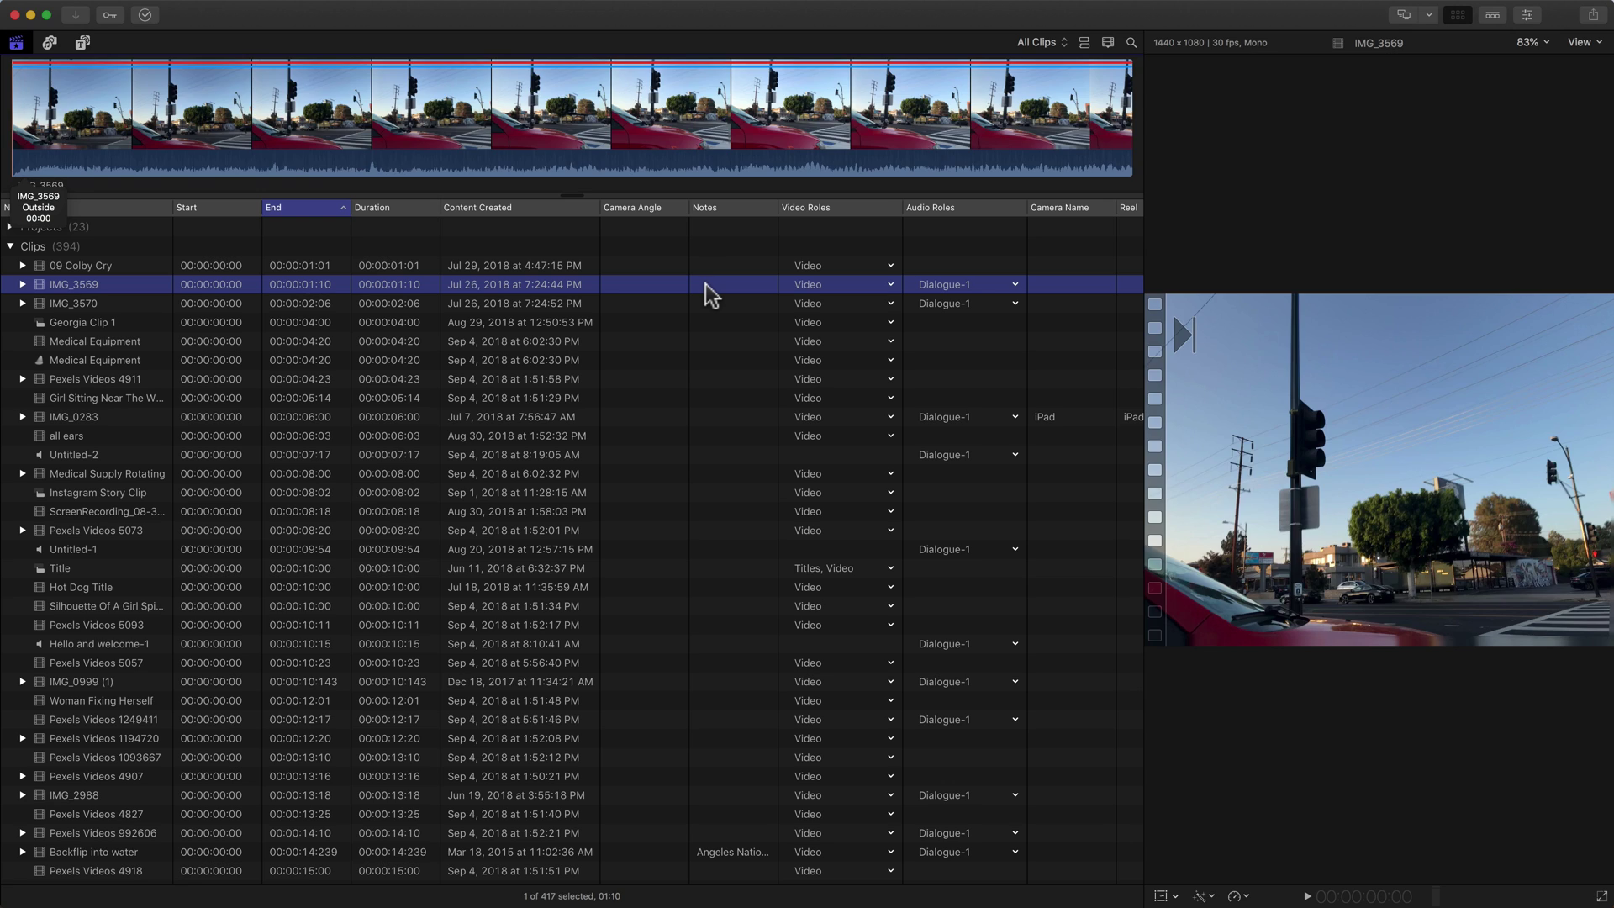
left_click(706, 285)
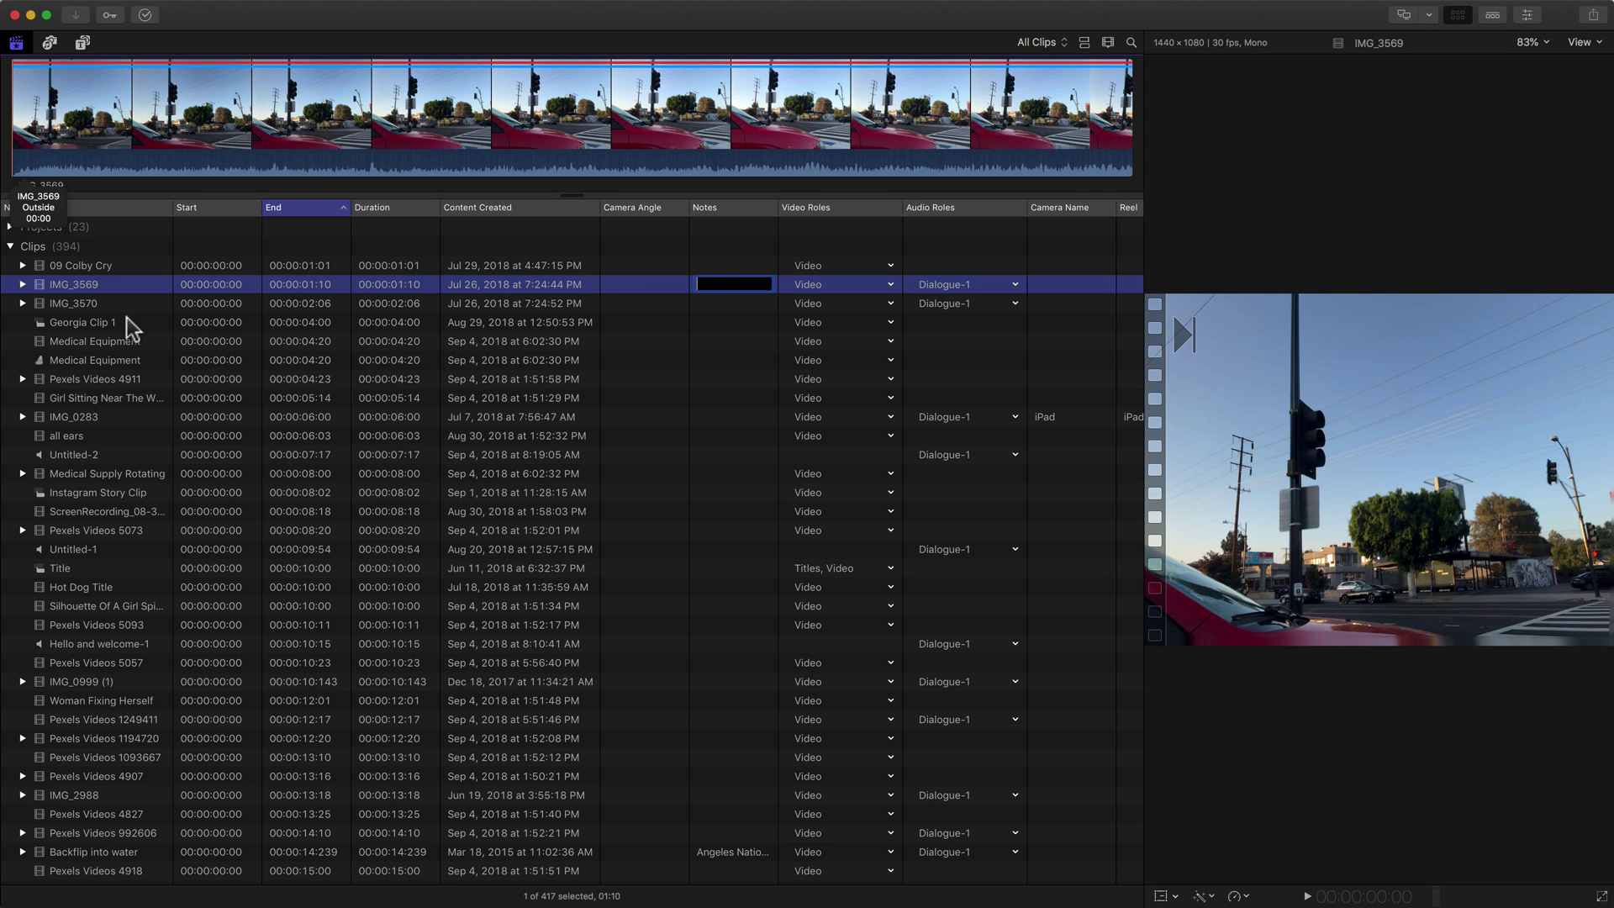
left_click(683, 306)
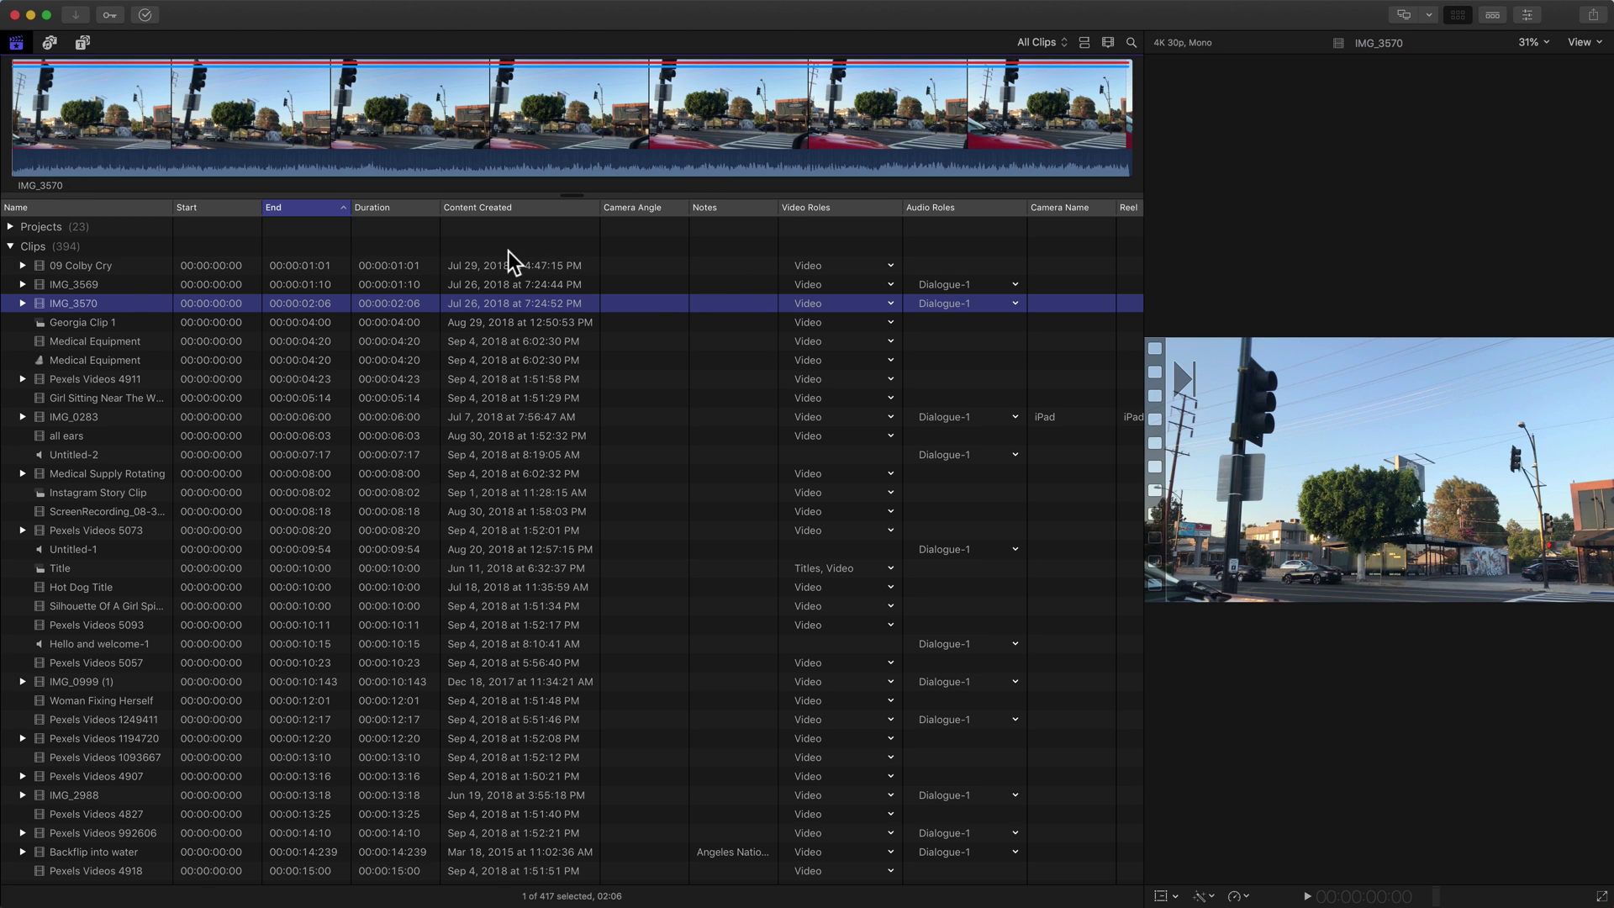
Expand IMG_3570 and select its Outside and Rejected ranges, previewing a frame.
left_click(23, 303)
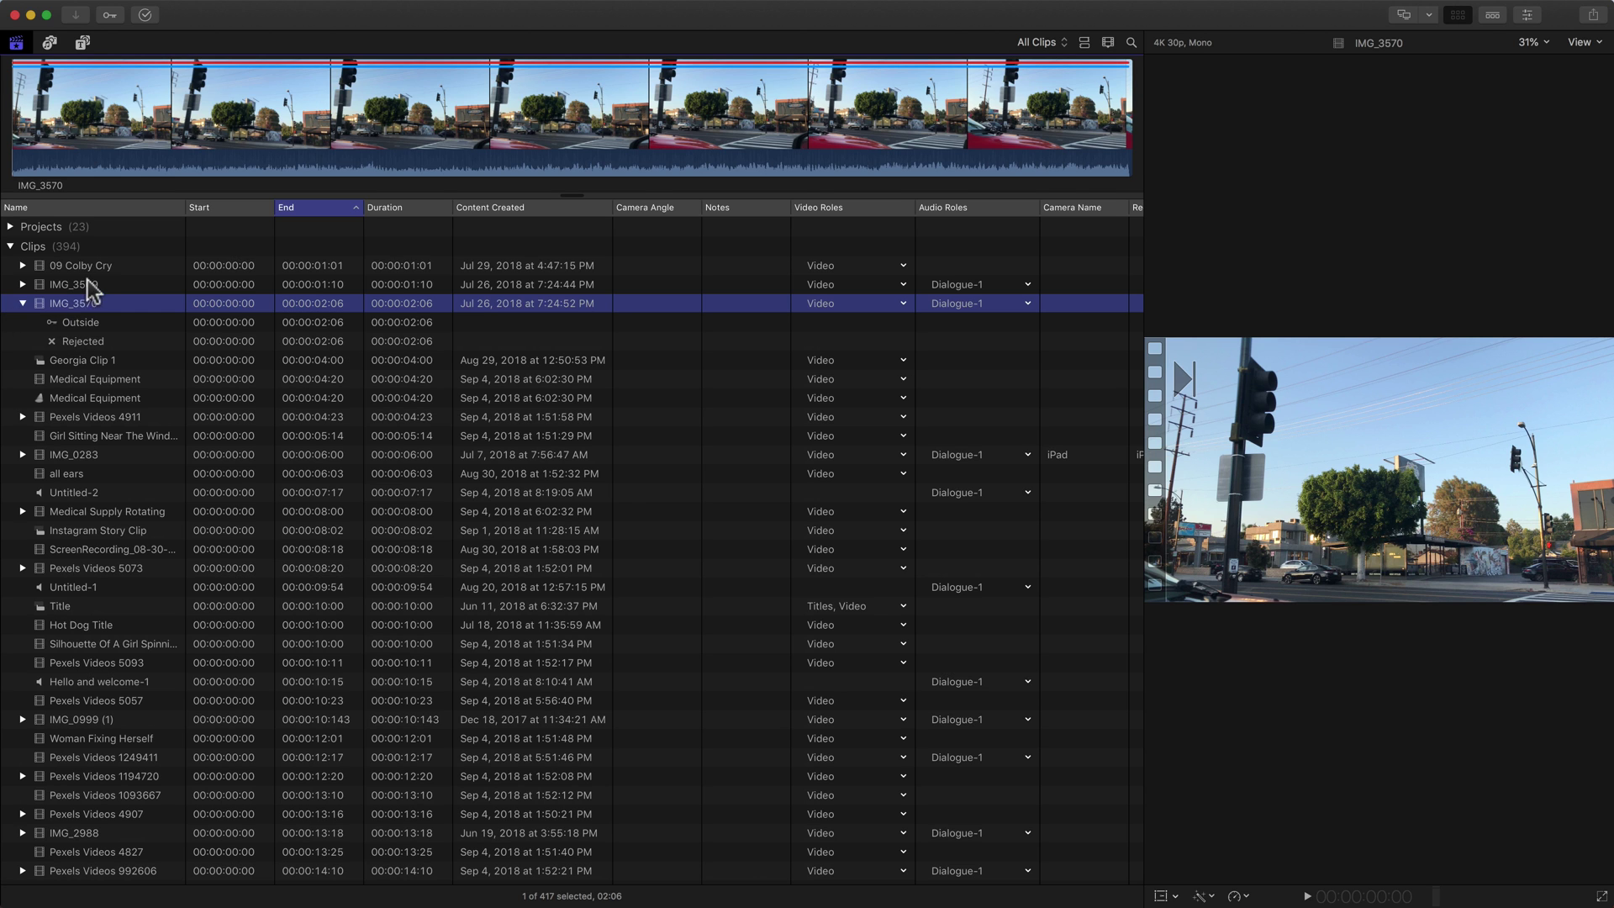
left_click(105, 122)
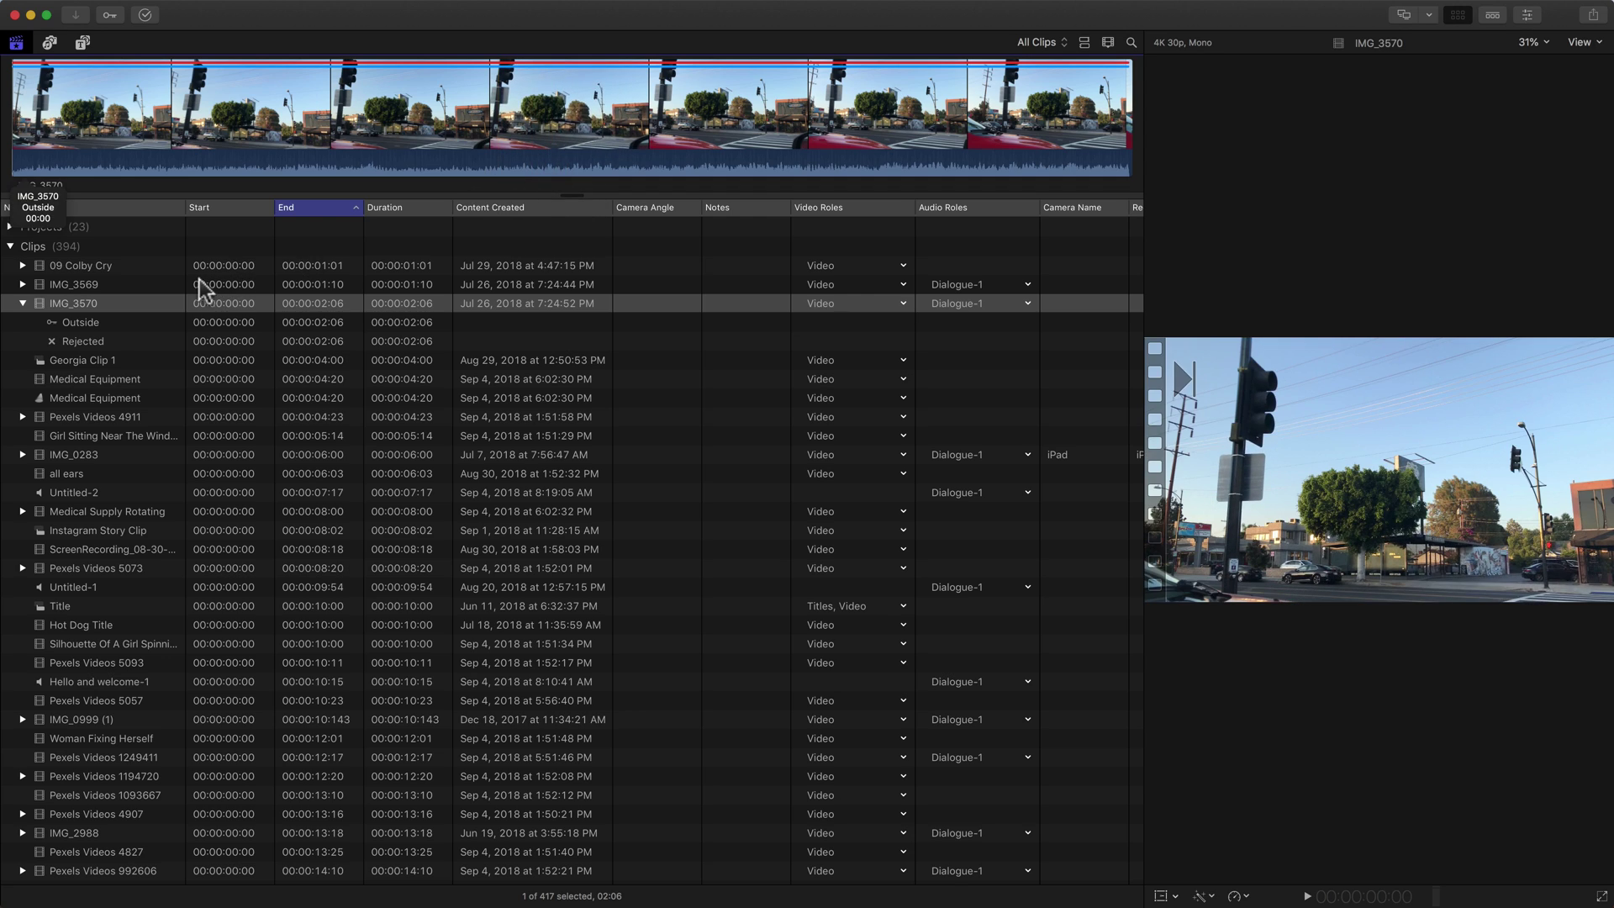
left_click(88, 341)
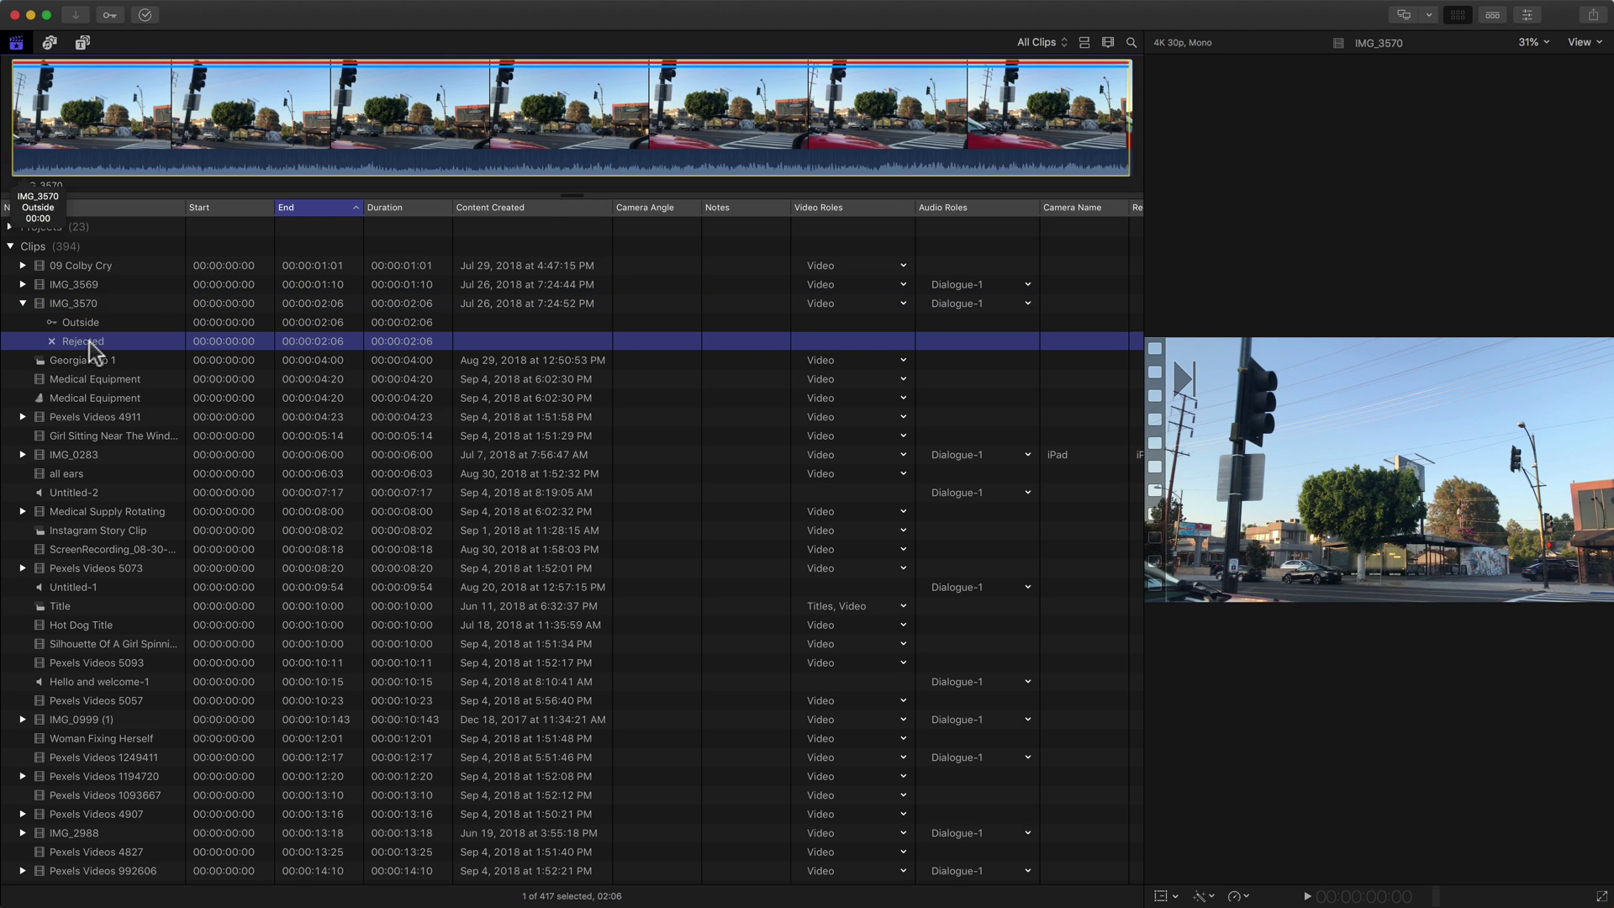
left_click(81, 324)
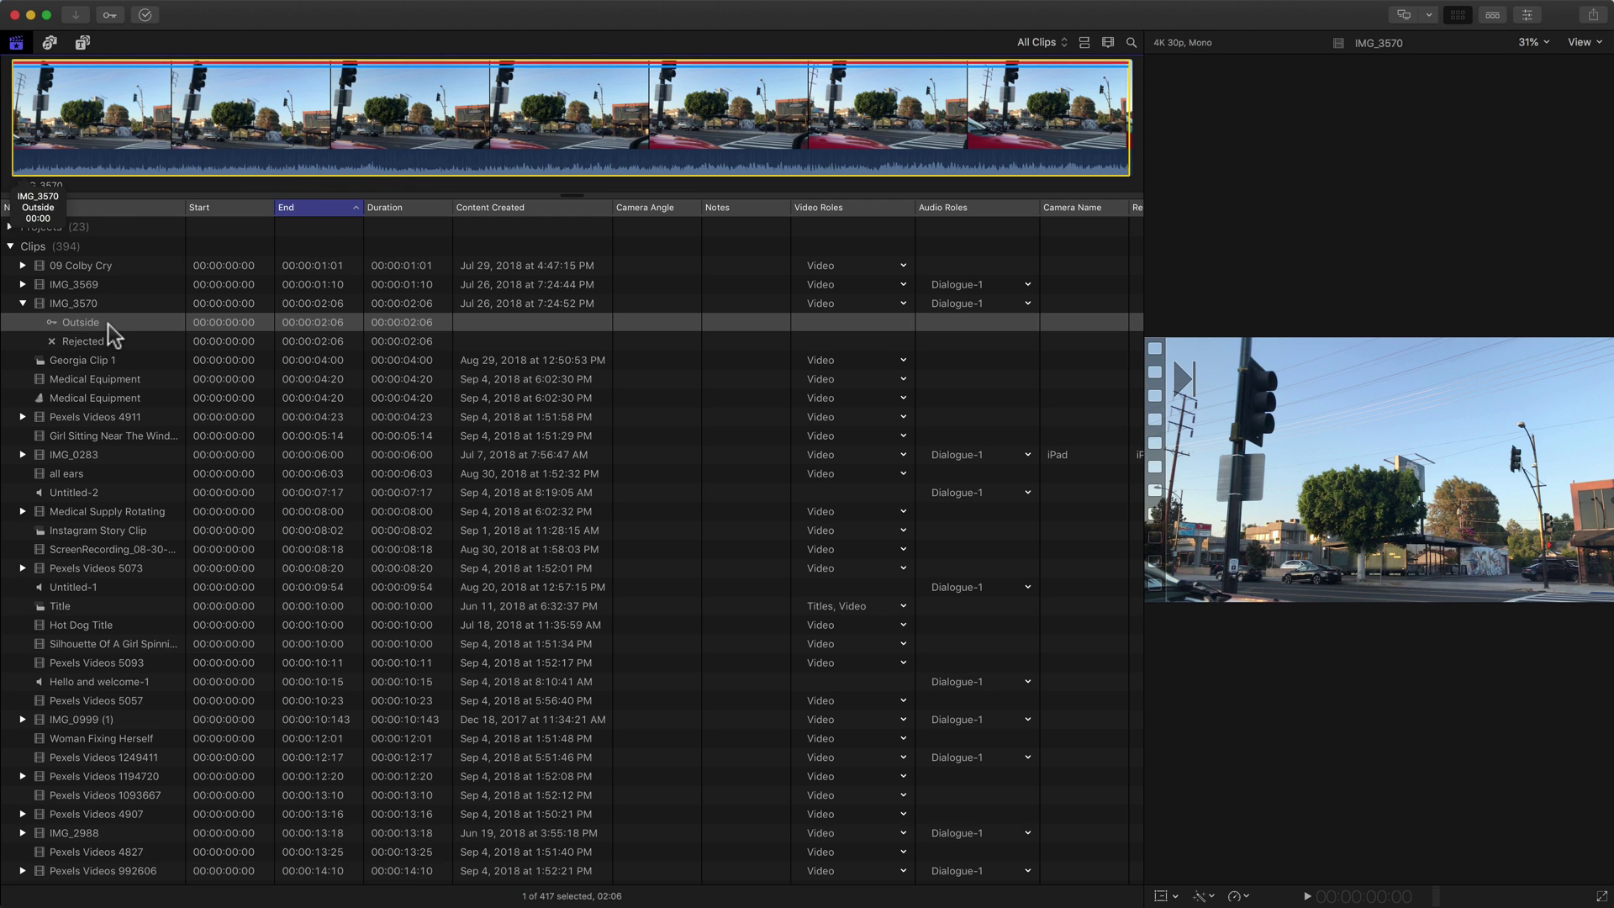
left_click(84, 322)
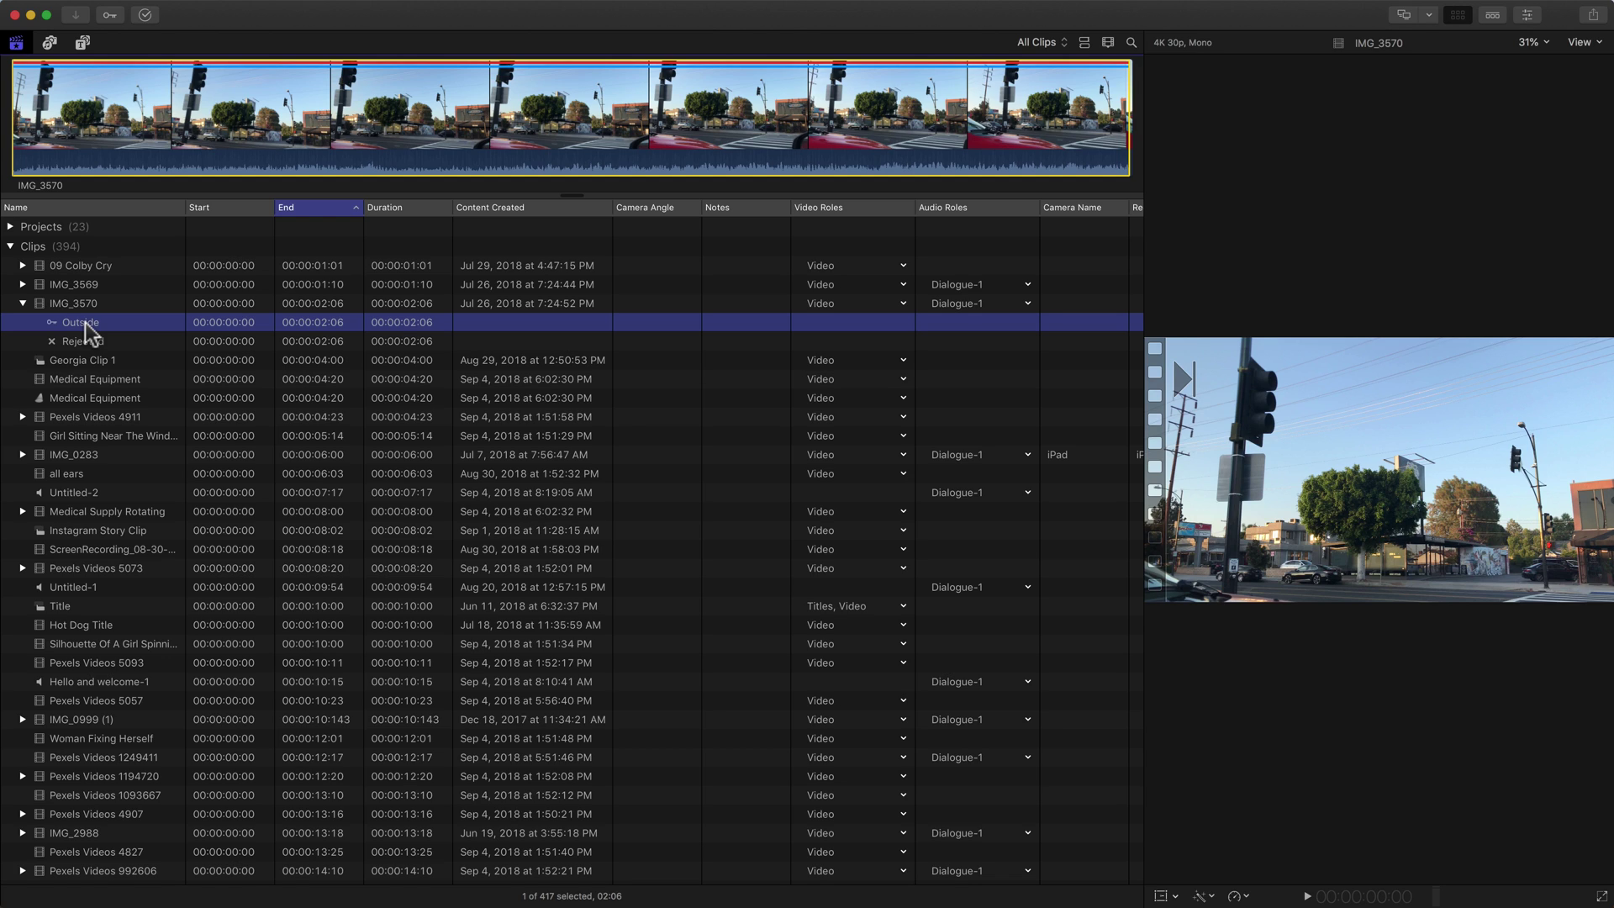
left_click(79, 340)
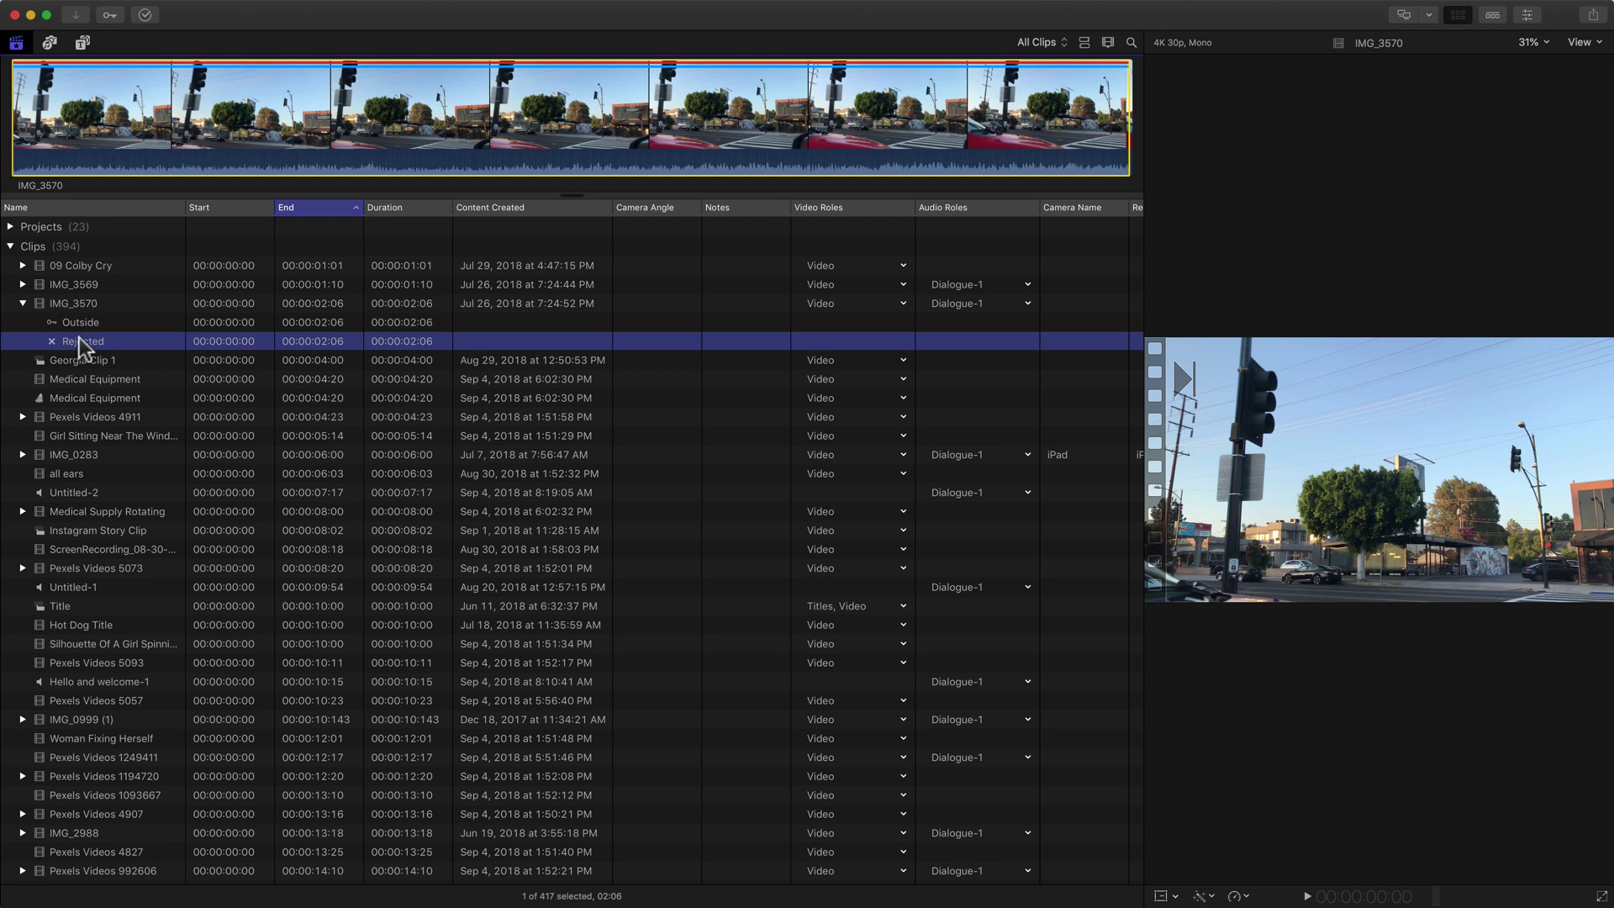
Start renaming the Rejected range, cancel it, and collapse IMG_3570 again.
left_click(79, 341)
left_click(50, 340)
left_click(24, 302)
Expand and collapse IMG_3569's ranges, then preview Pexels Videos 4911 and the whole IMG_0283 clip.
left_click(23, 284)
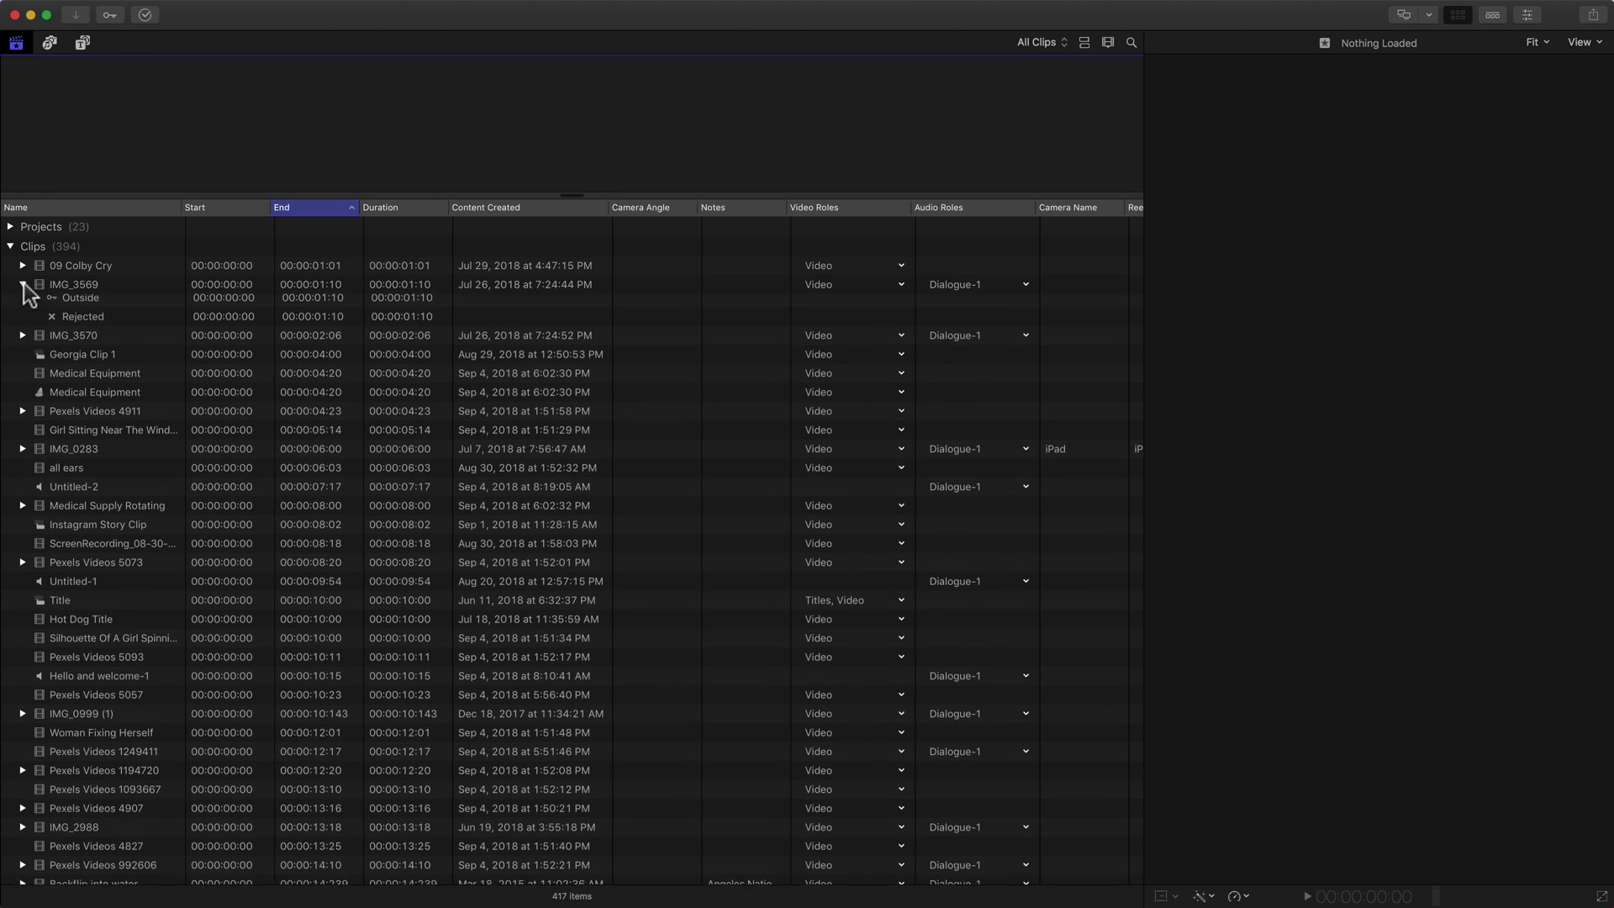
left_click(24, 283)
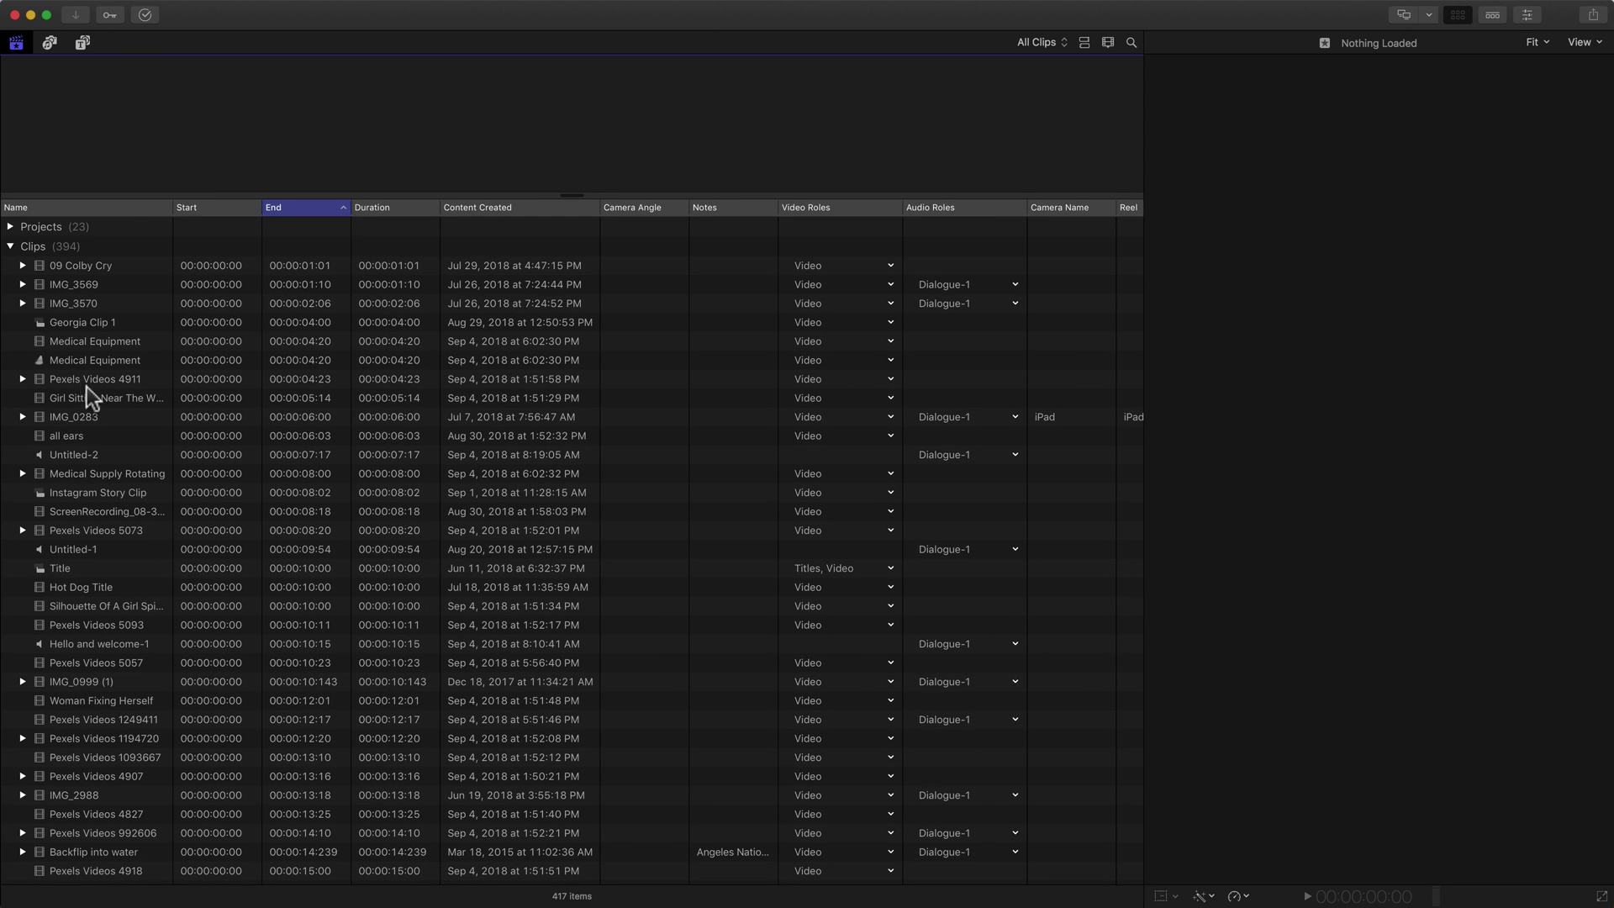
left_click(90, 377)
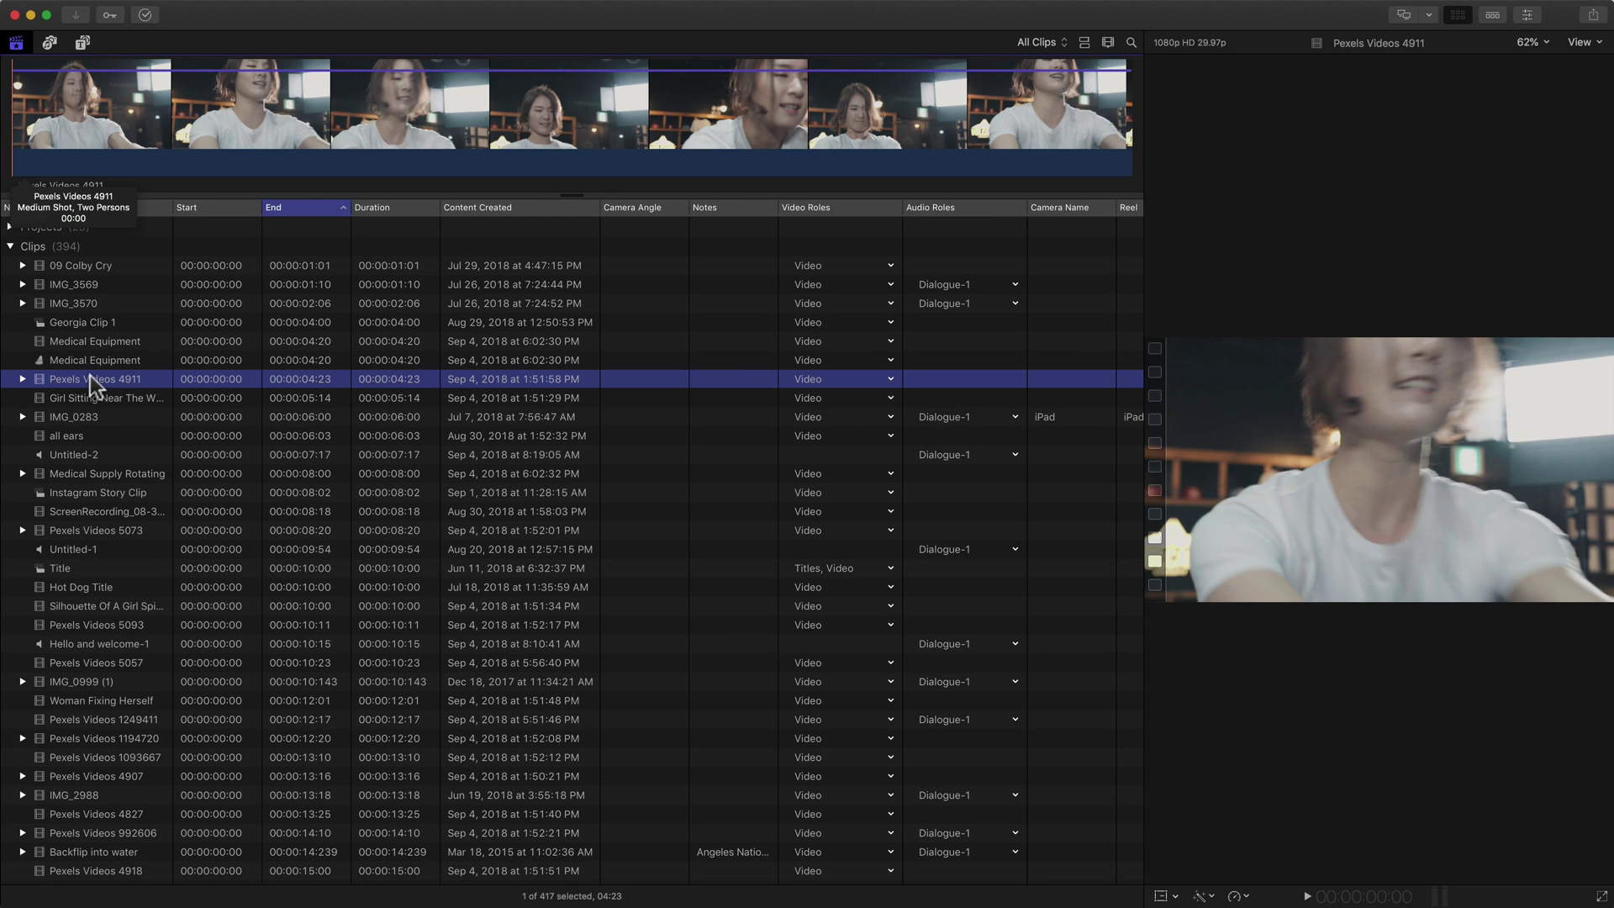
left_click(86, 417)
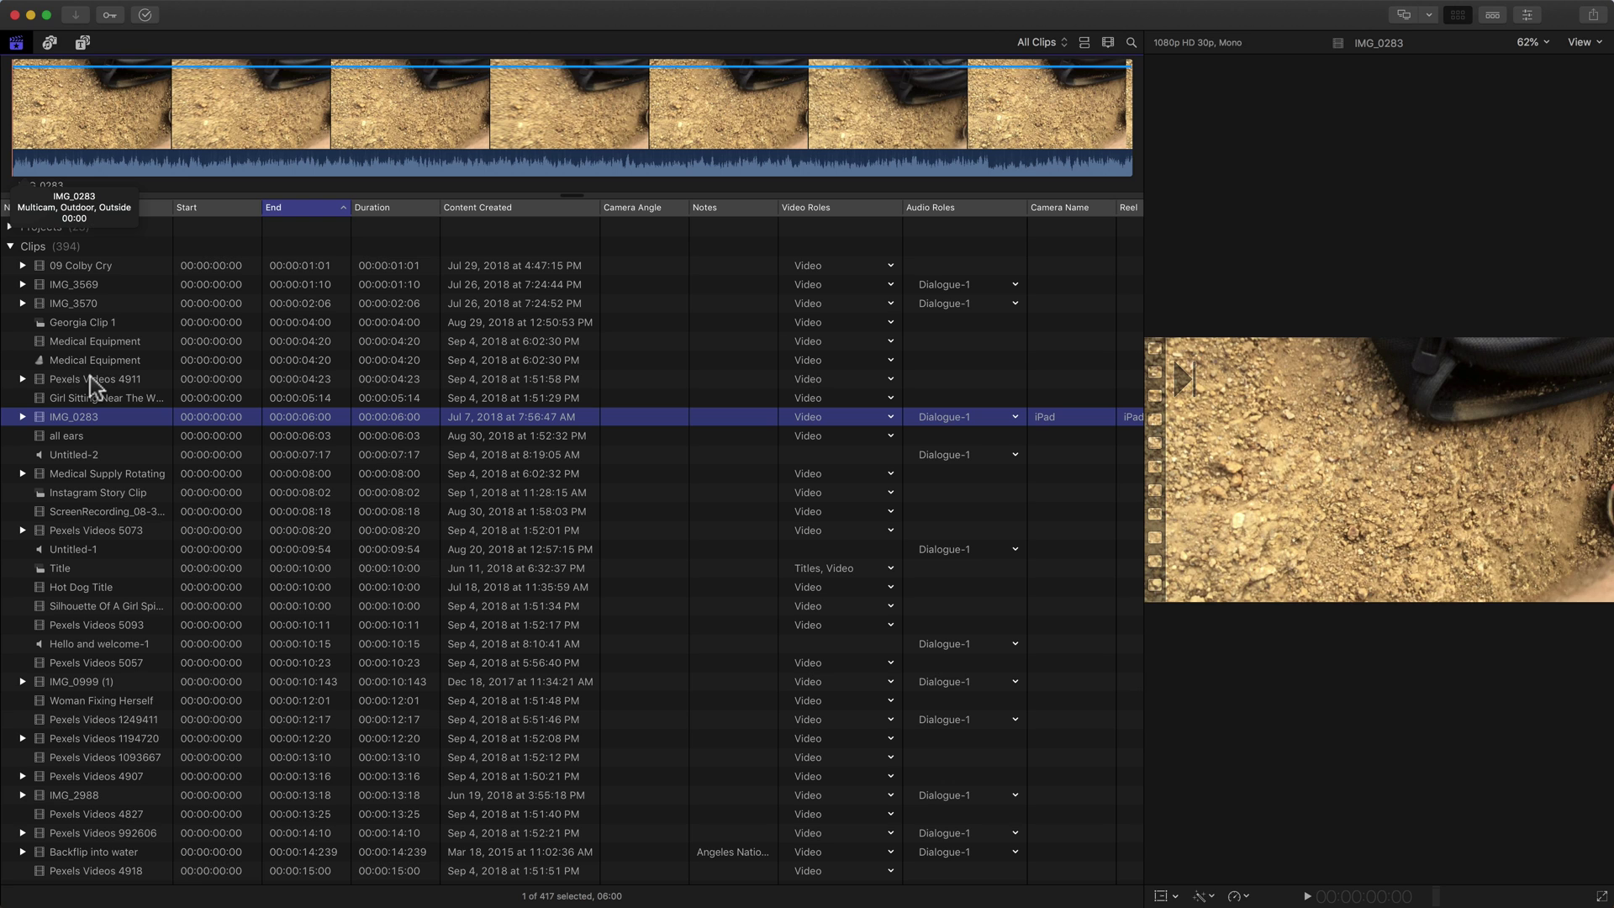
left_click(191, 114)
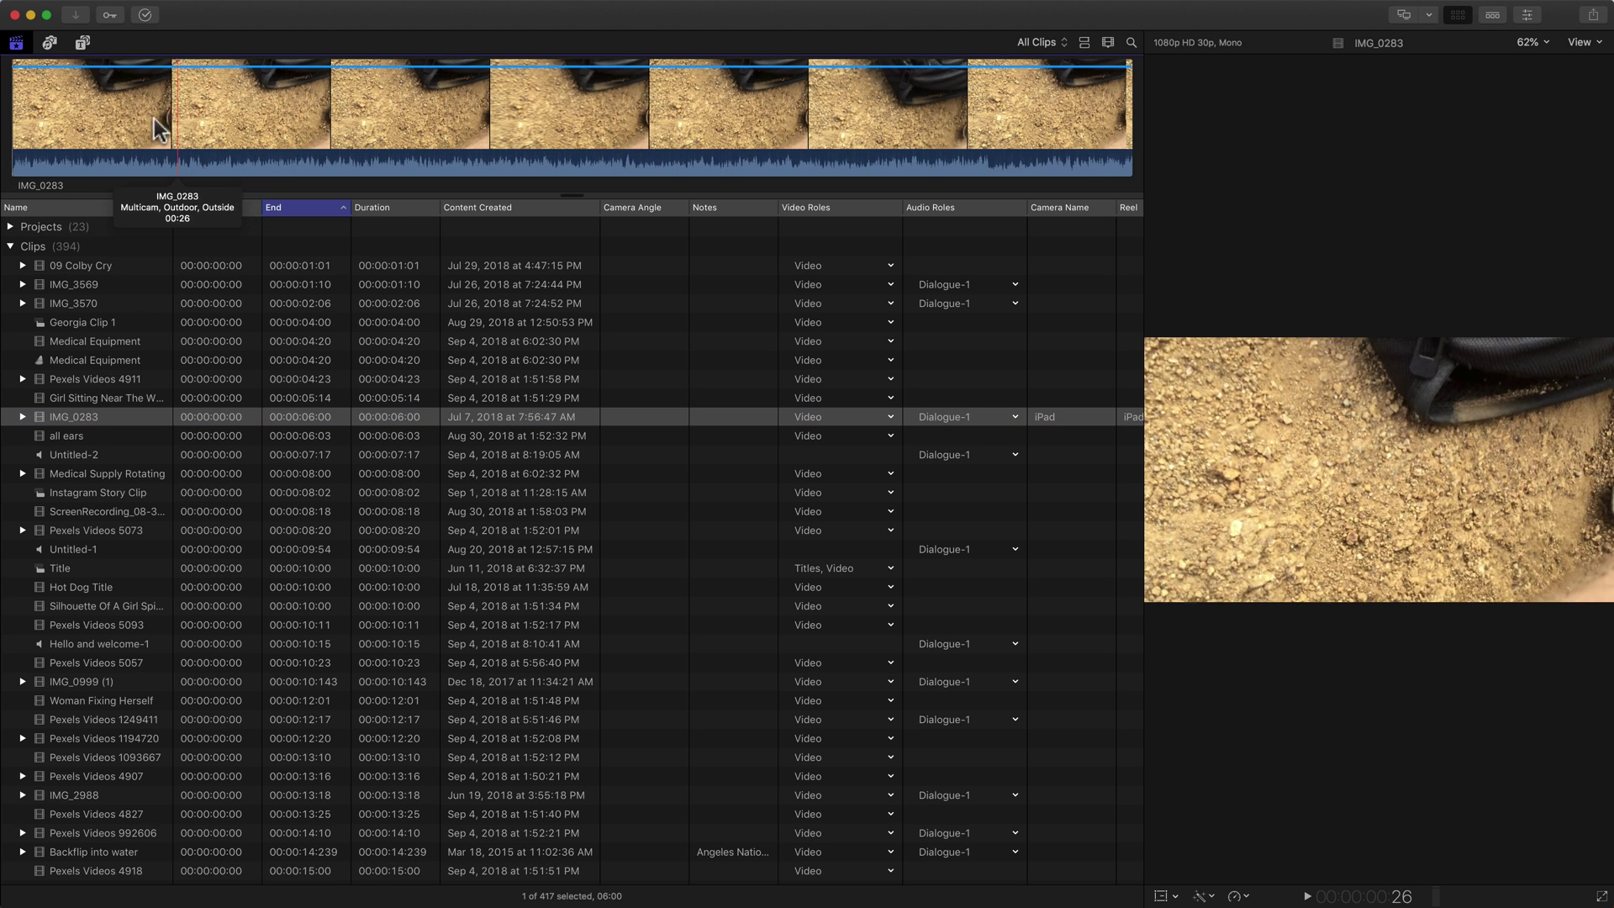
left_click(514, 118)
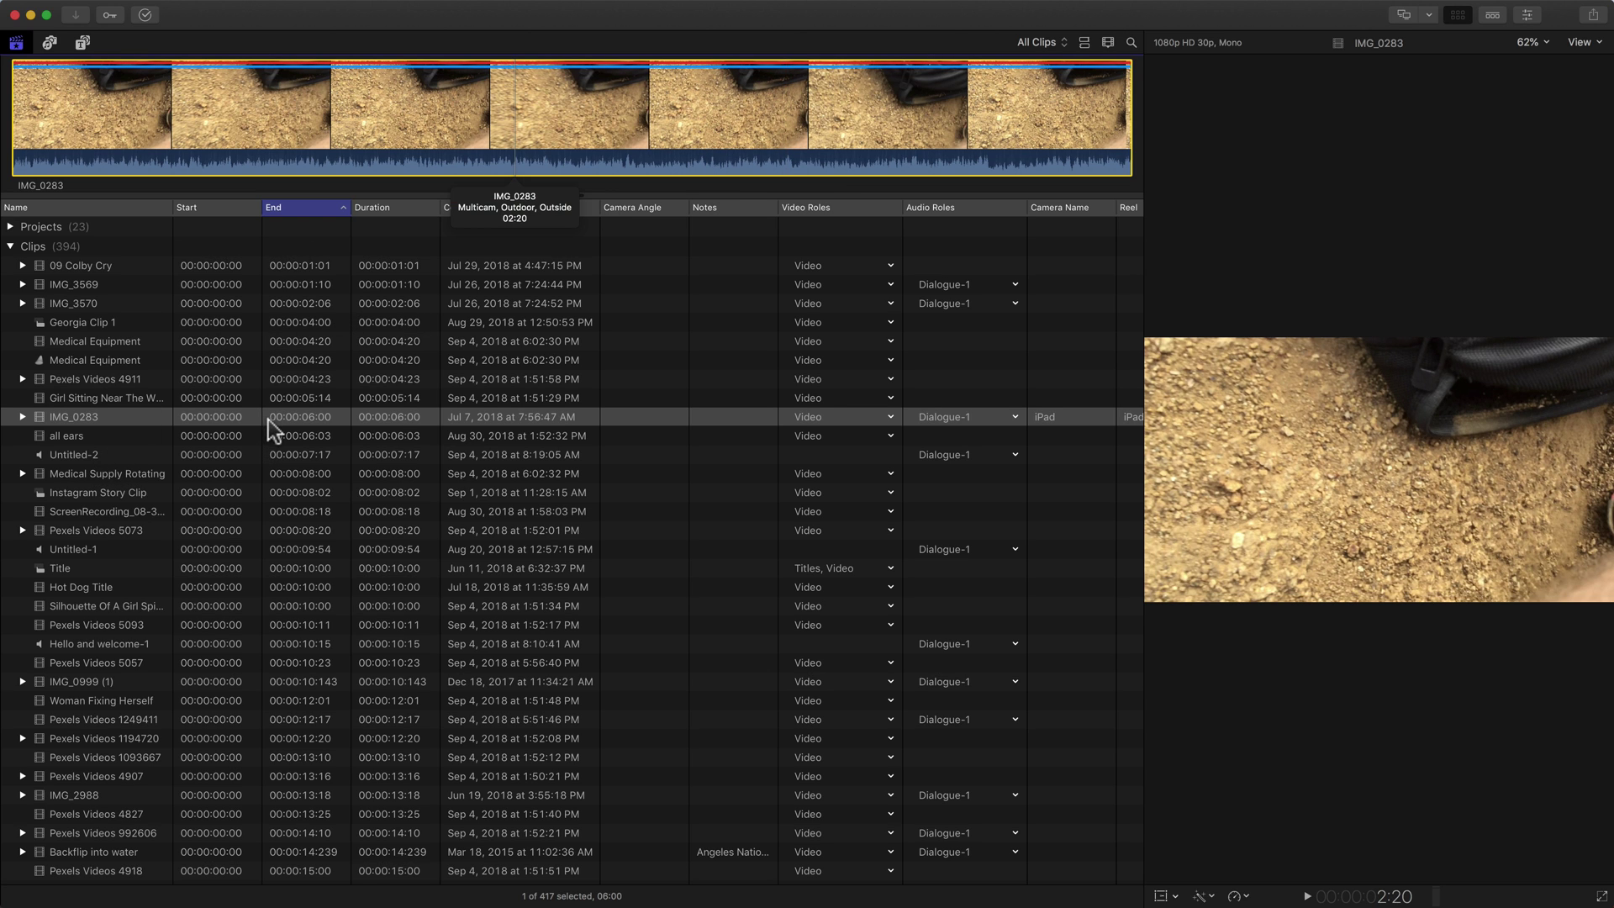
Preview IMG_0999 (1) and IMG_3043 further down the list, ending with IMG_0993 loaded.
scroll(264, 424, "down", 1)
scroll(264, 424, "down", 5)
left_click(124, 618)
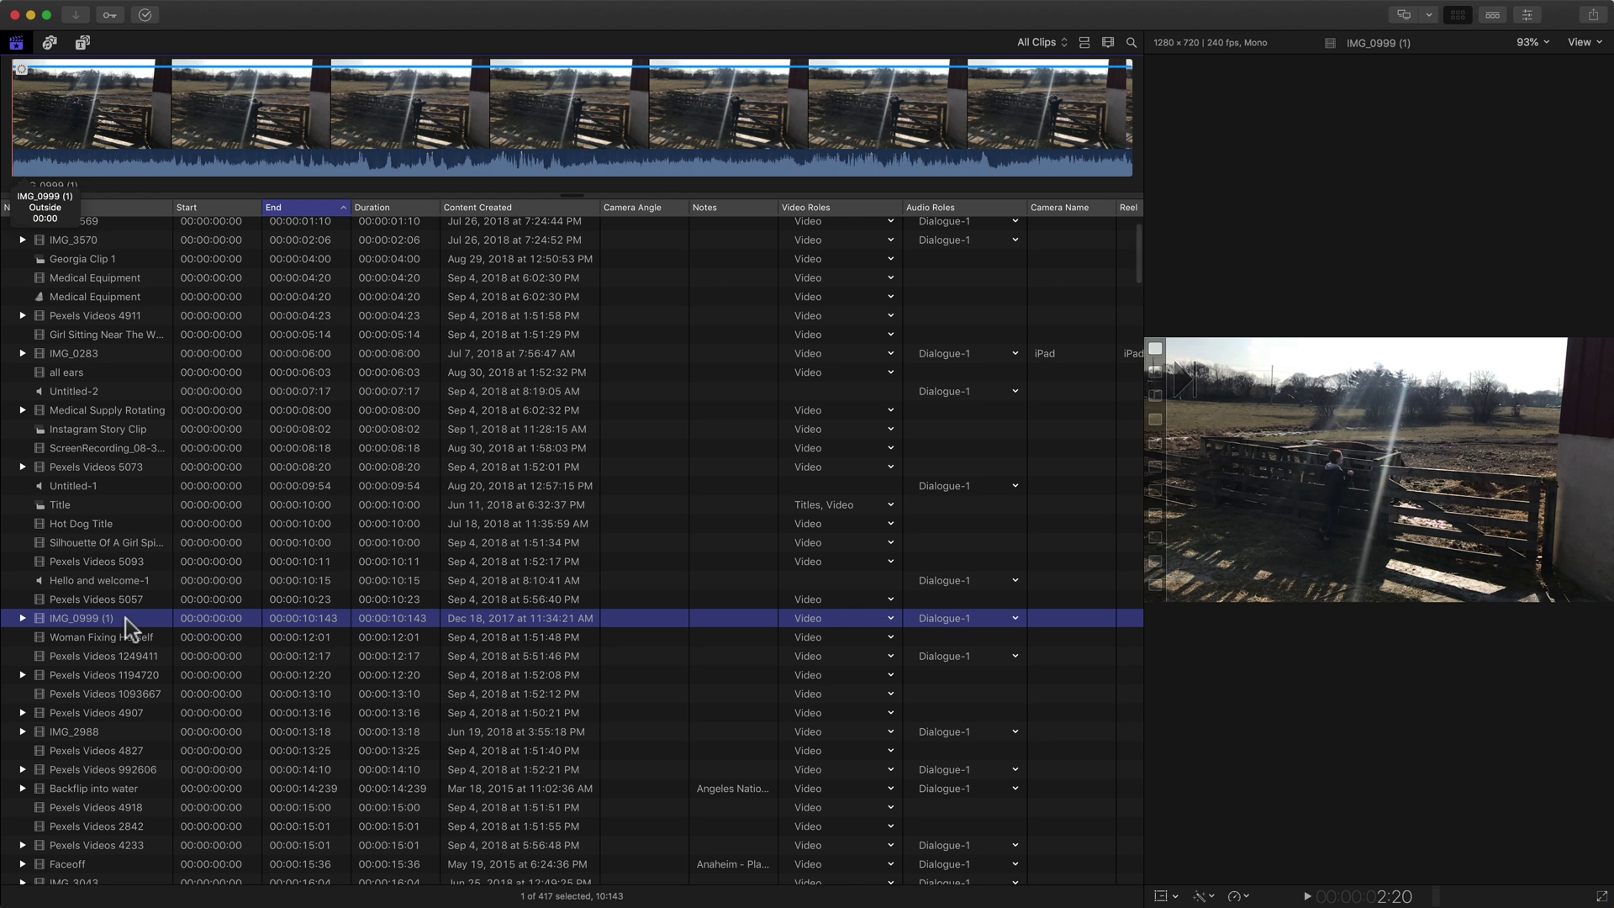
scroll(103, 674, "down", 3)
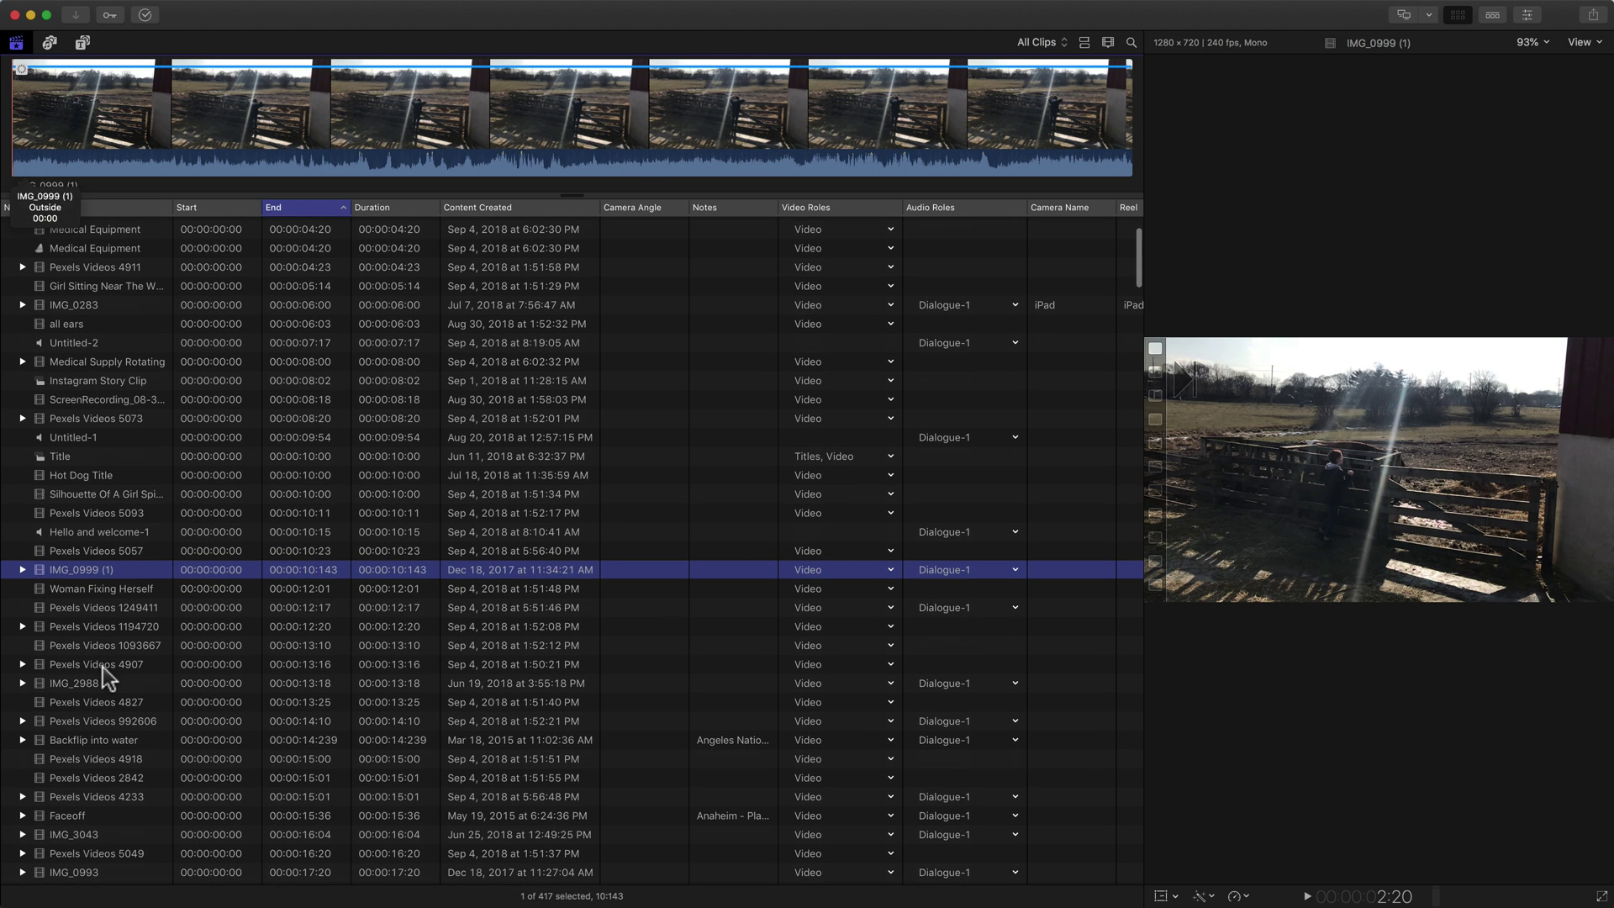
scroll(105, 664, "down", 6)
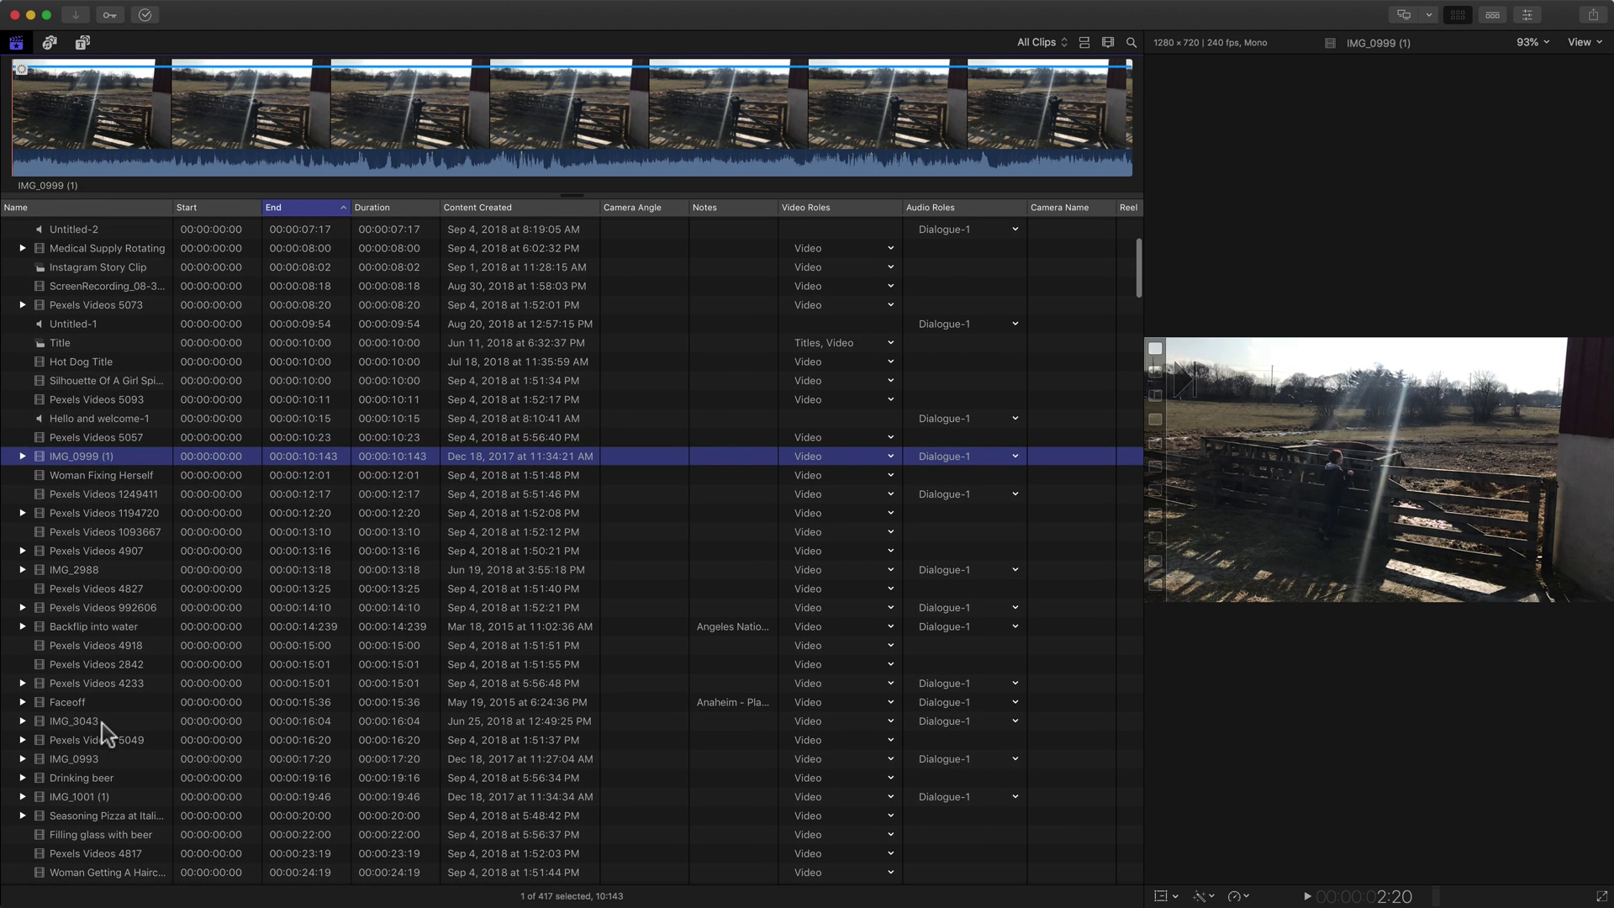
left_click(103, 723)
scroll(101, 714, "down", 5)
scroll(90, 674, "right", 1)
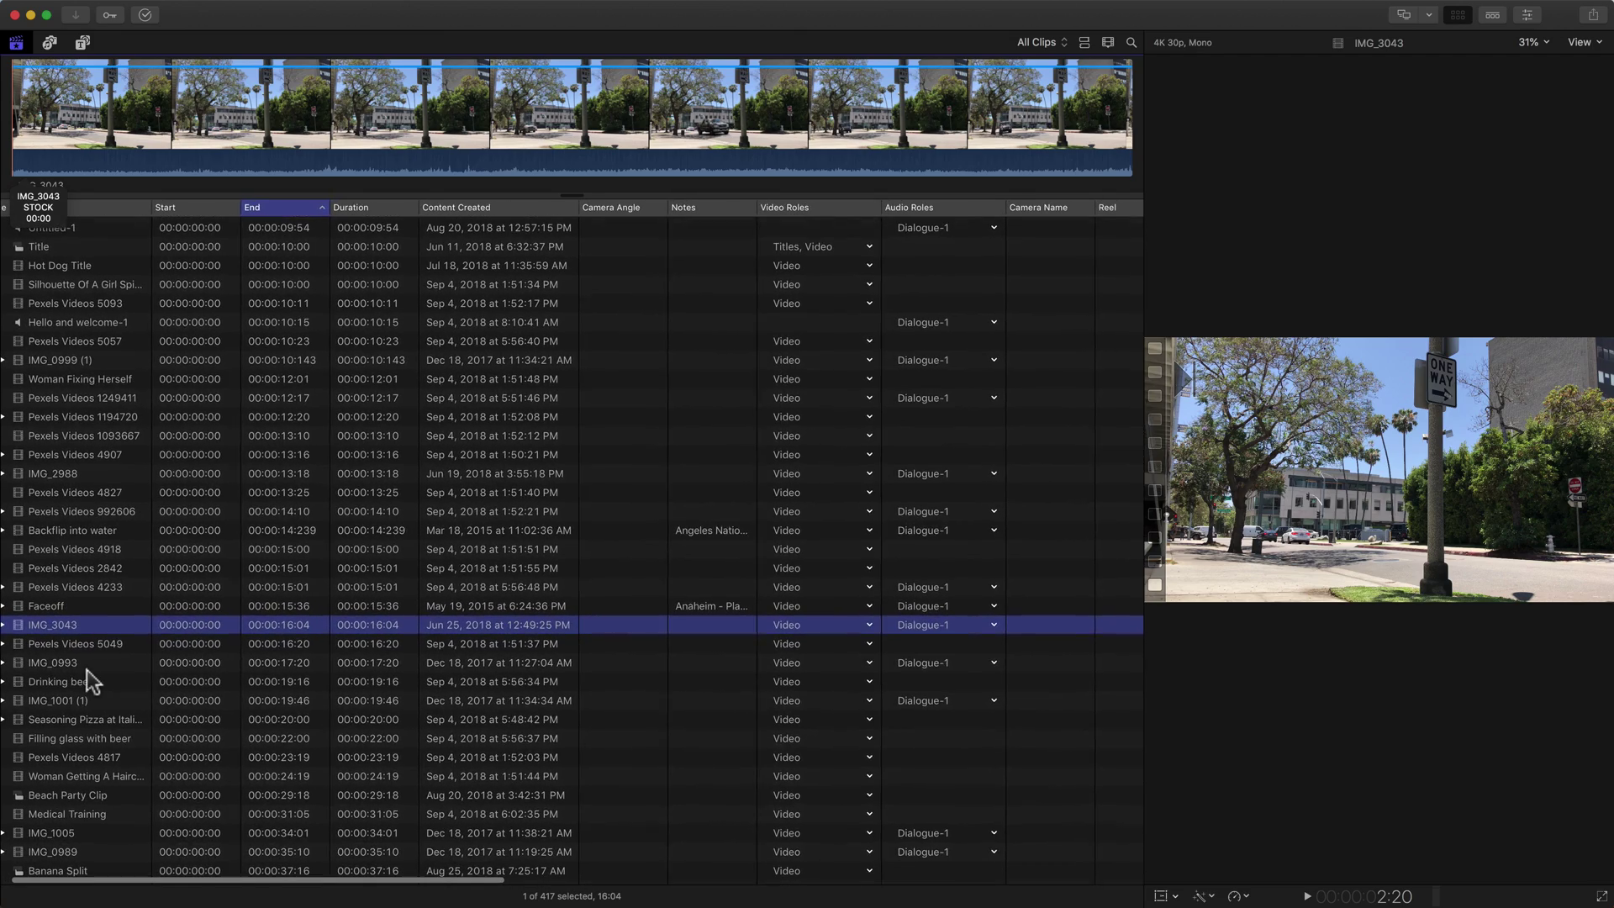
left_click(88, 661)
scroll(88, 661, "down", 1)
scroll(88, 661, "left", 1)
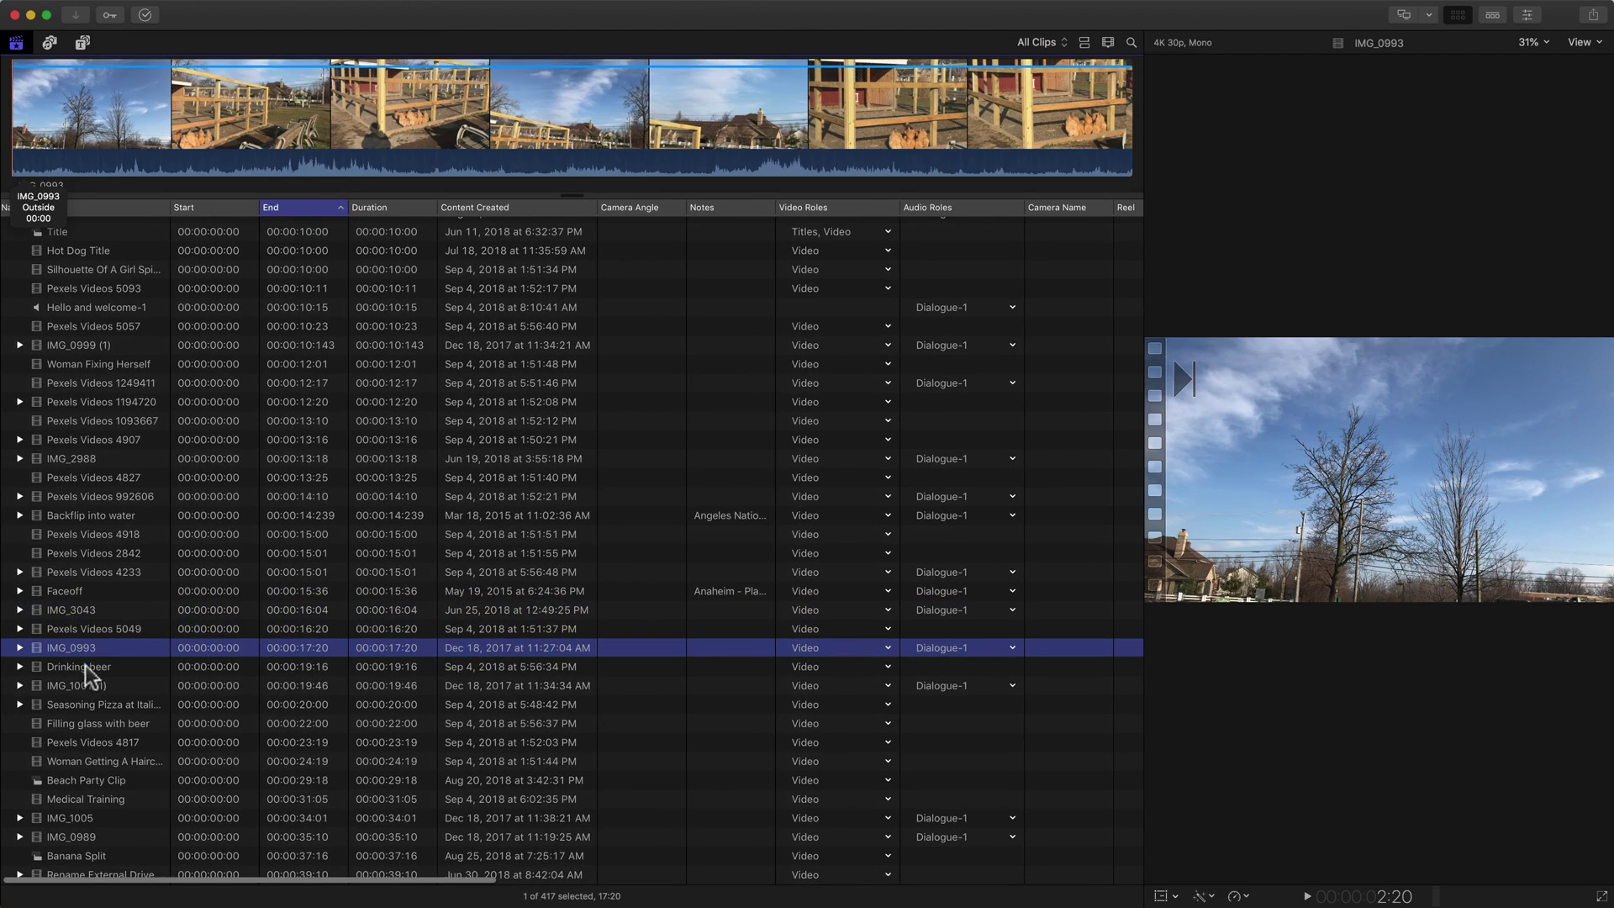
Mark a range over IMG_0993's later footage as a favorite.
left_click(316, 150)
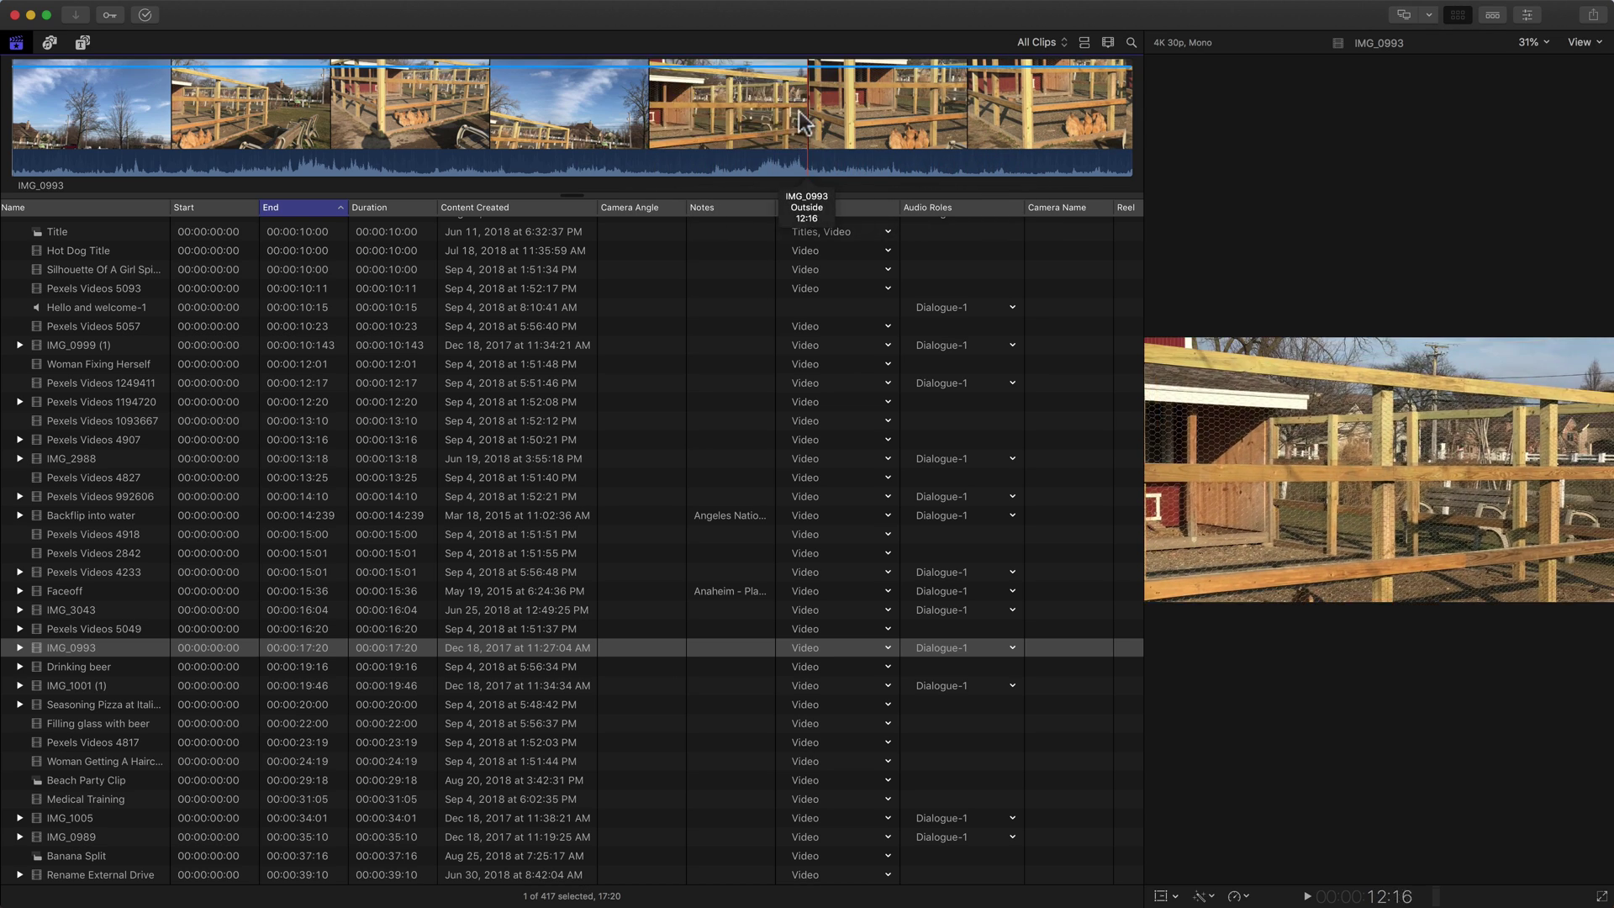
left_click_drag(706, 118, 1082, 119)
key("f")
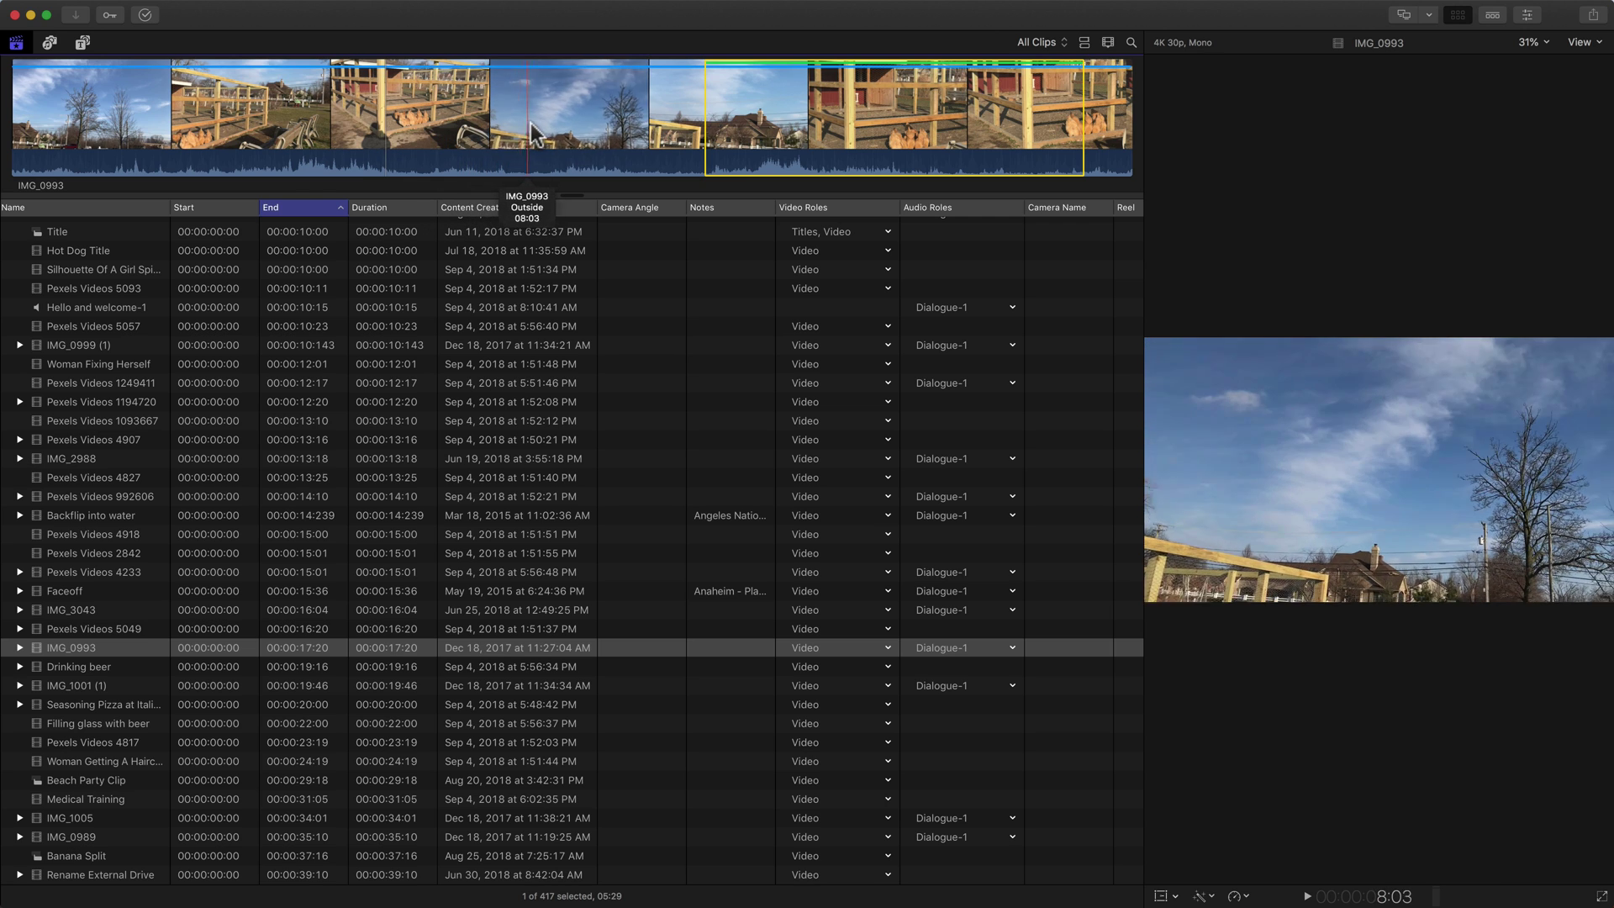
Mark a 07:25 range from IMG_0993's start and reject it.
left_click_drag(509, 134, 5, 134)
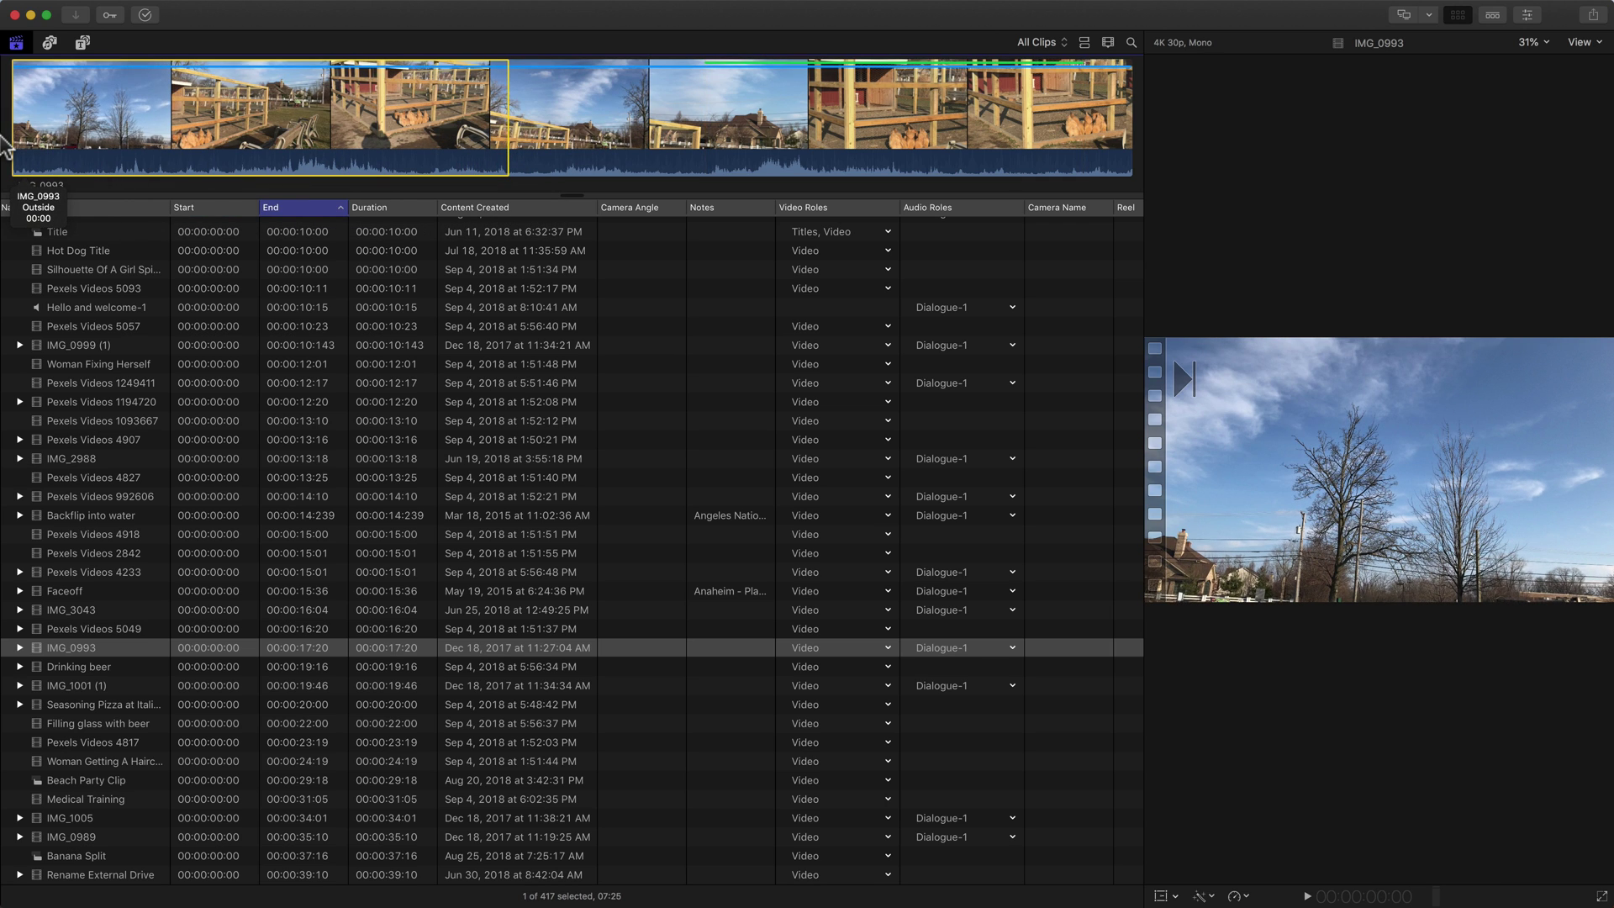
key("Delete")
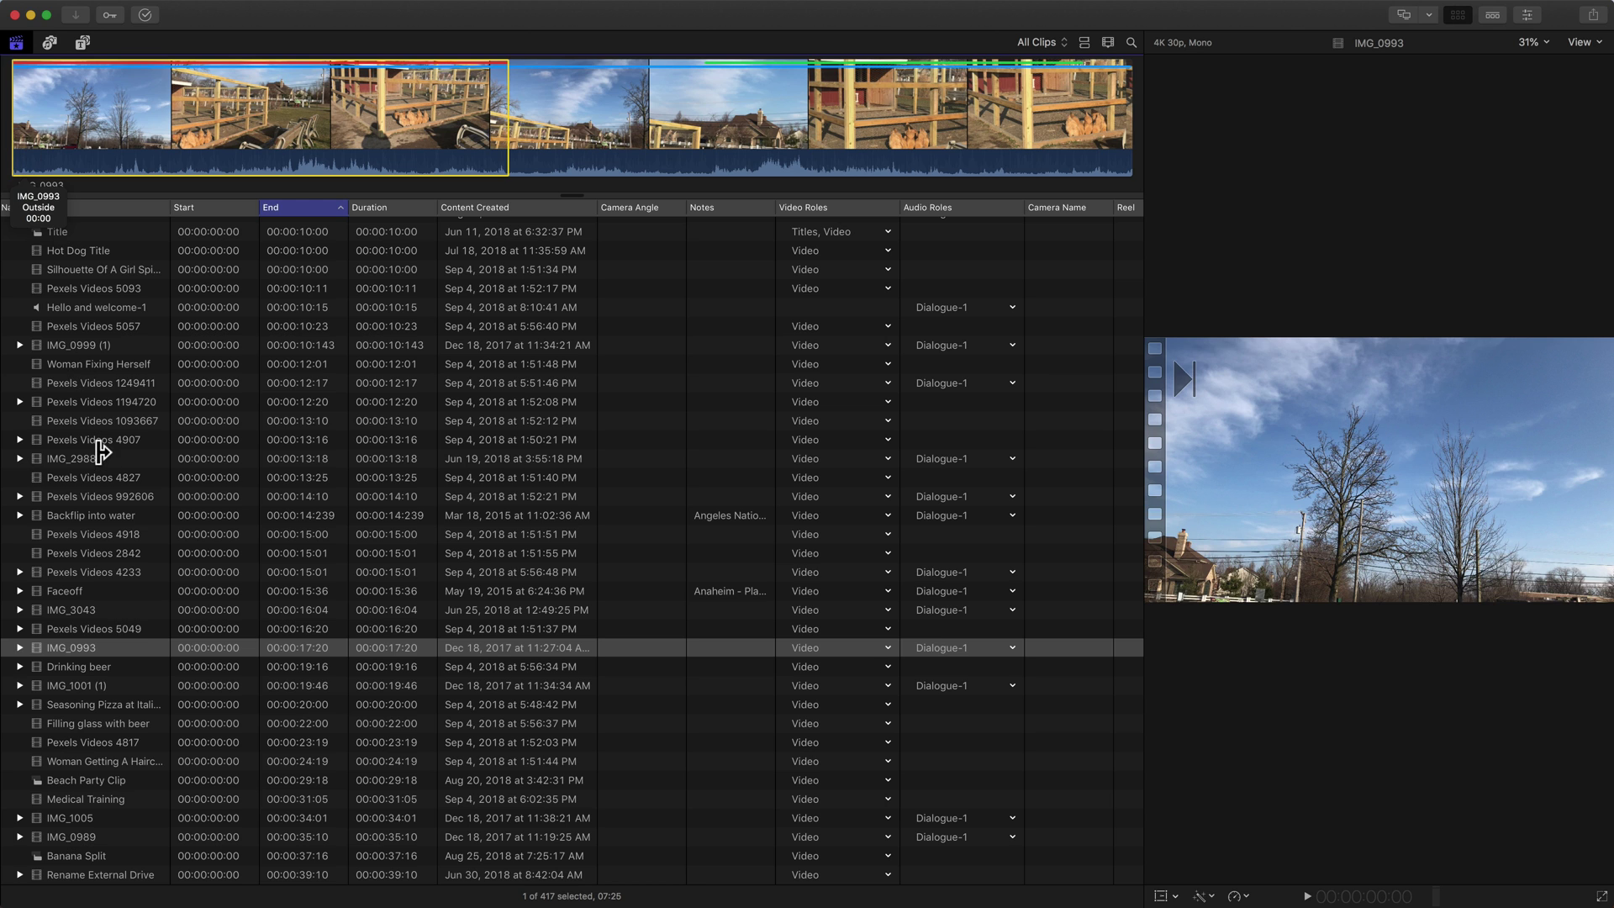
scroll(97, 477, "down", 10)
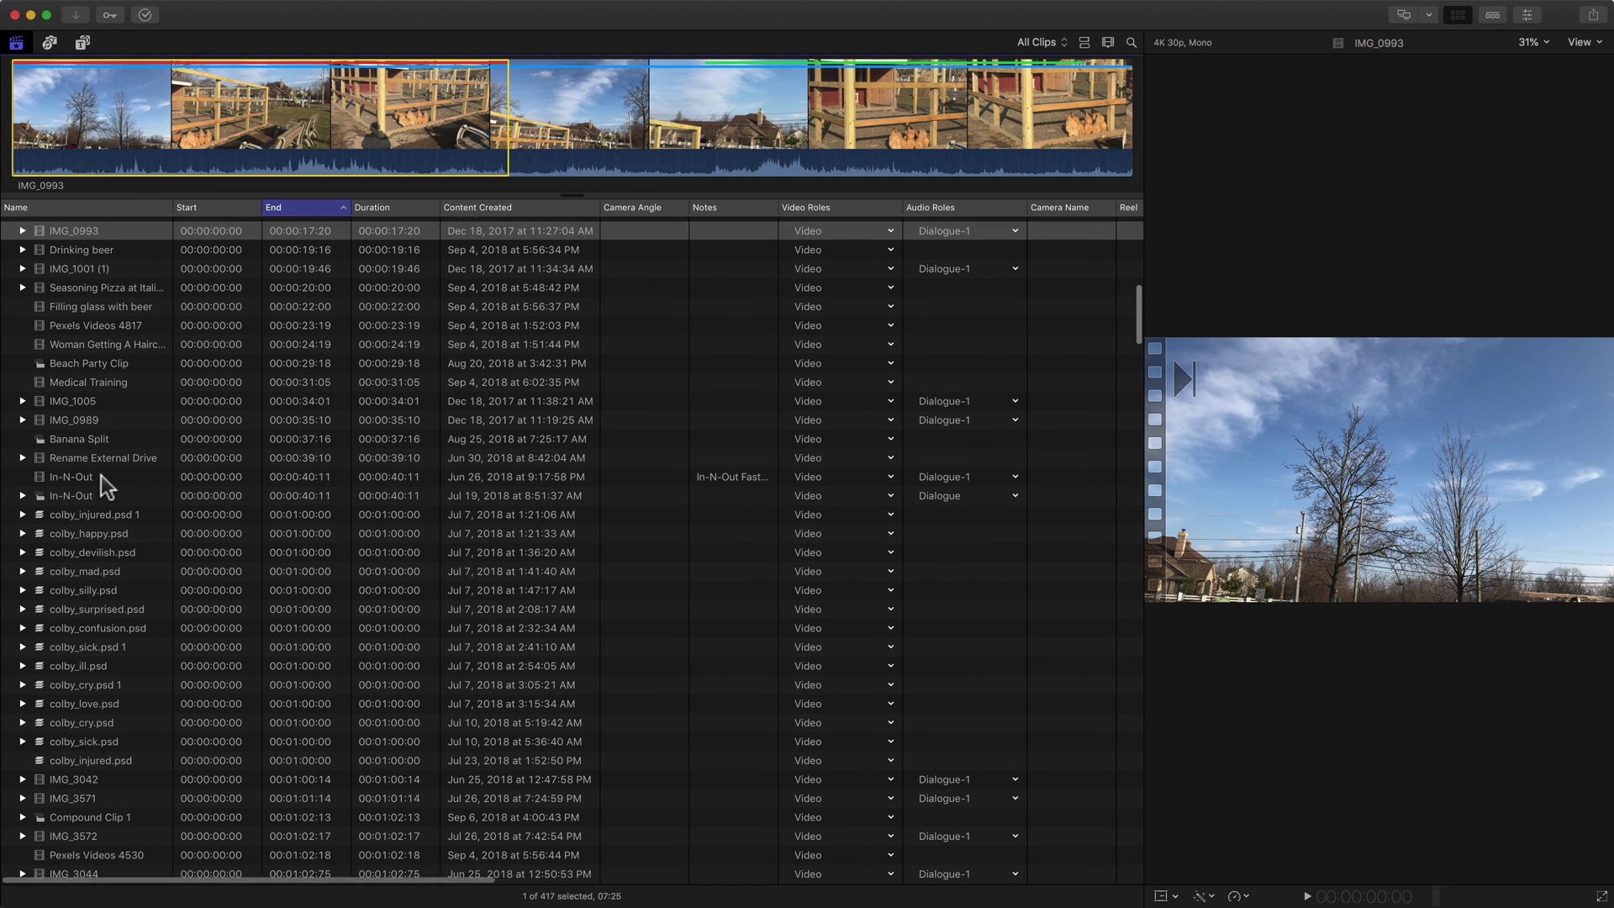
Expand IMG_0993's Rejected, Outside and Favorite ranges and rename the Favorite range to Pan.
left_click(60, 229)
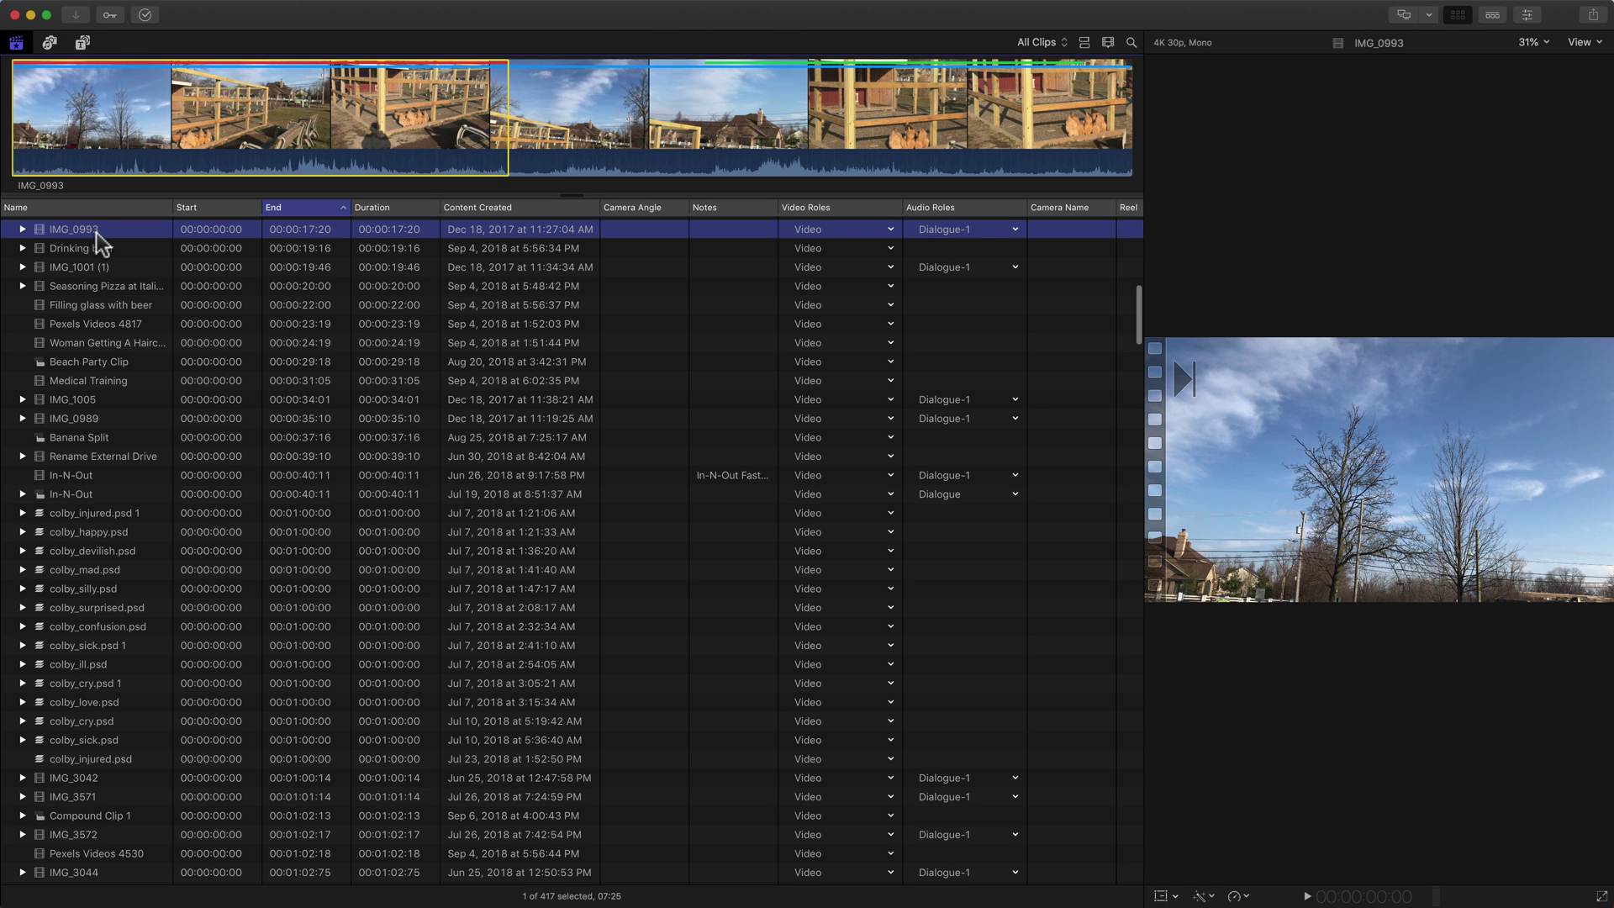
left_click(23, 229)
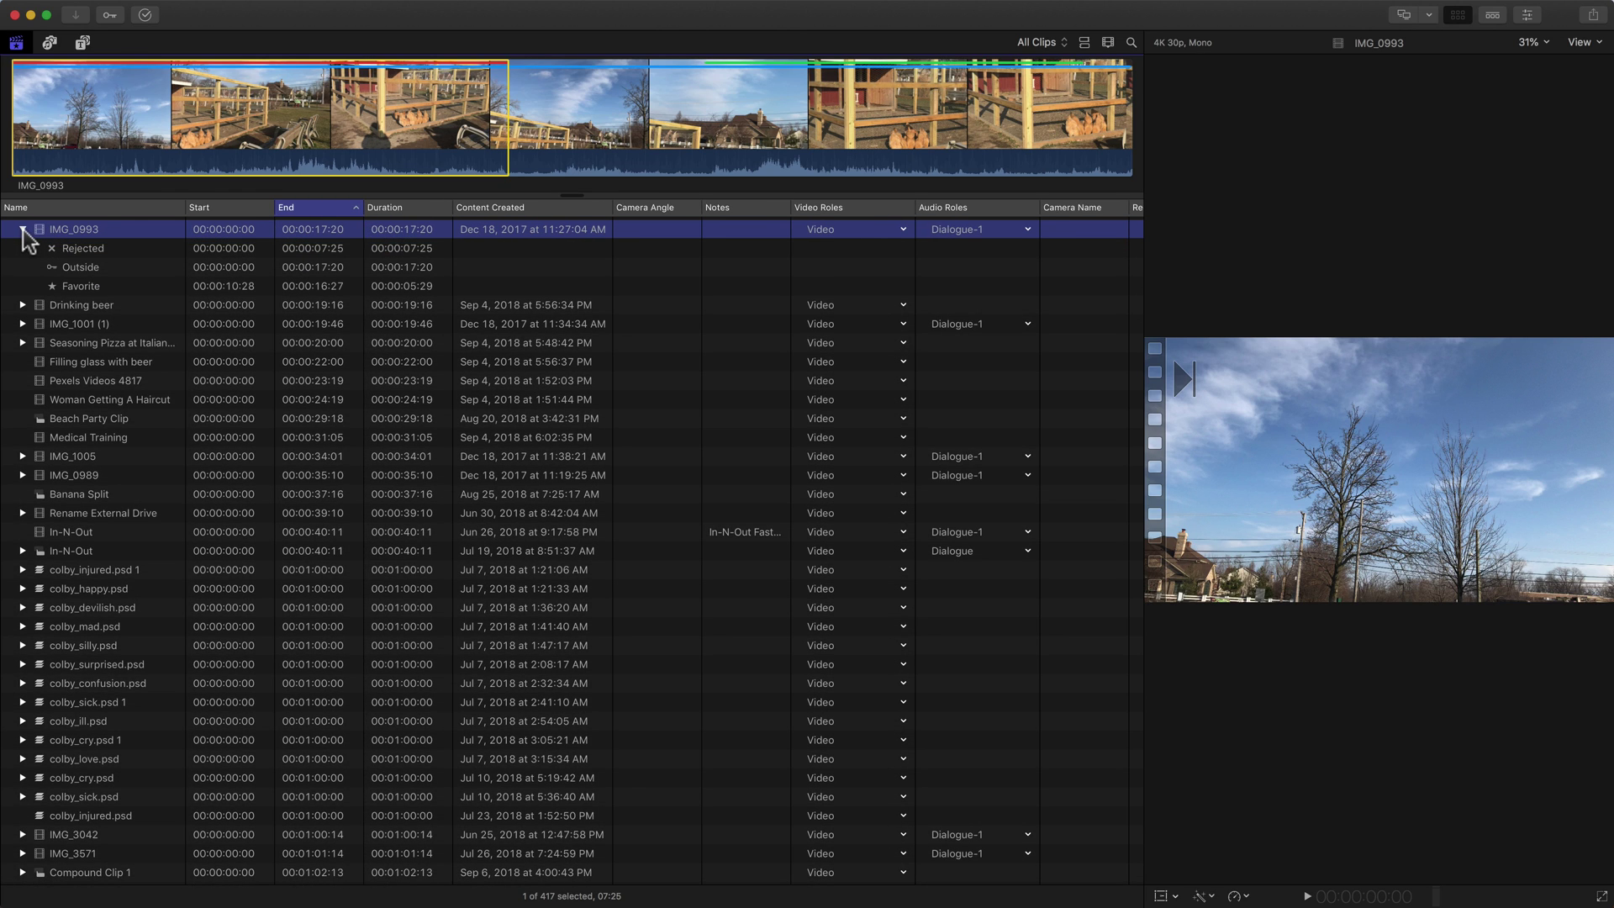
left_click(91, 249)
left_click(94, 286)
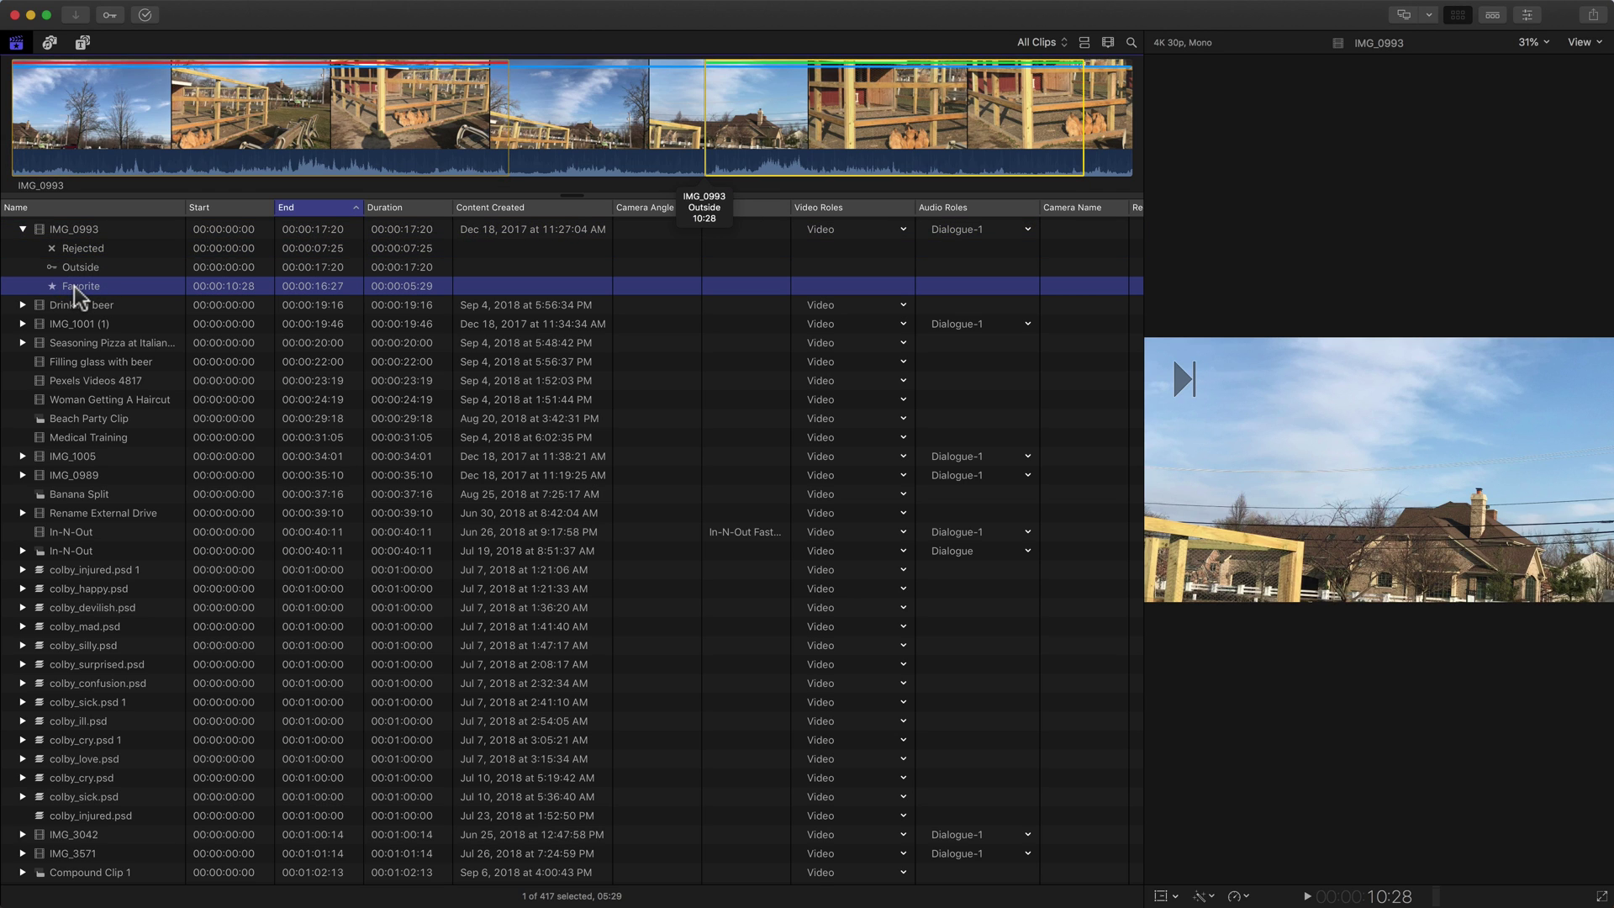
left_click(74, 287)
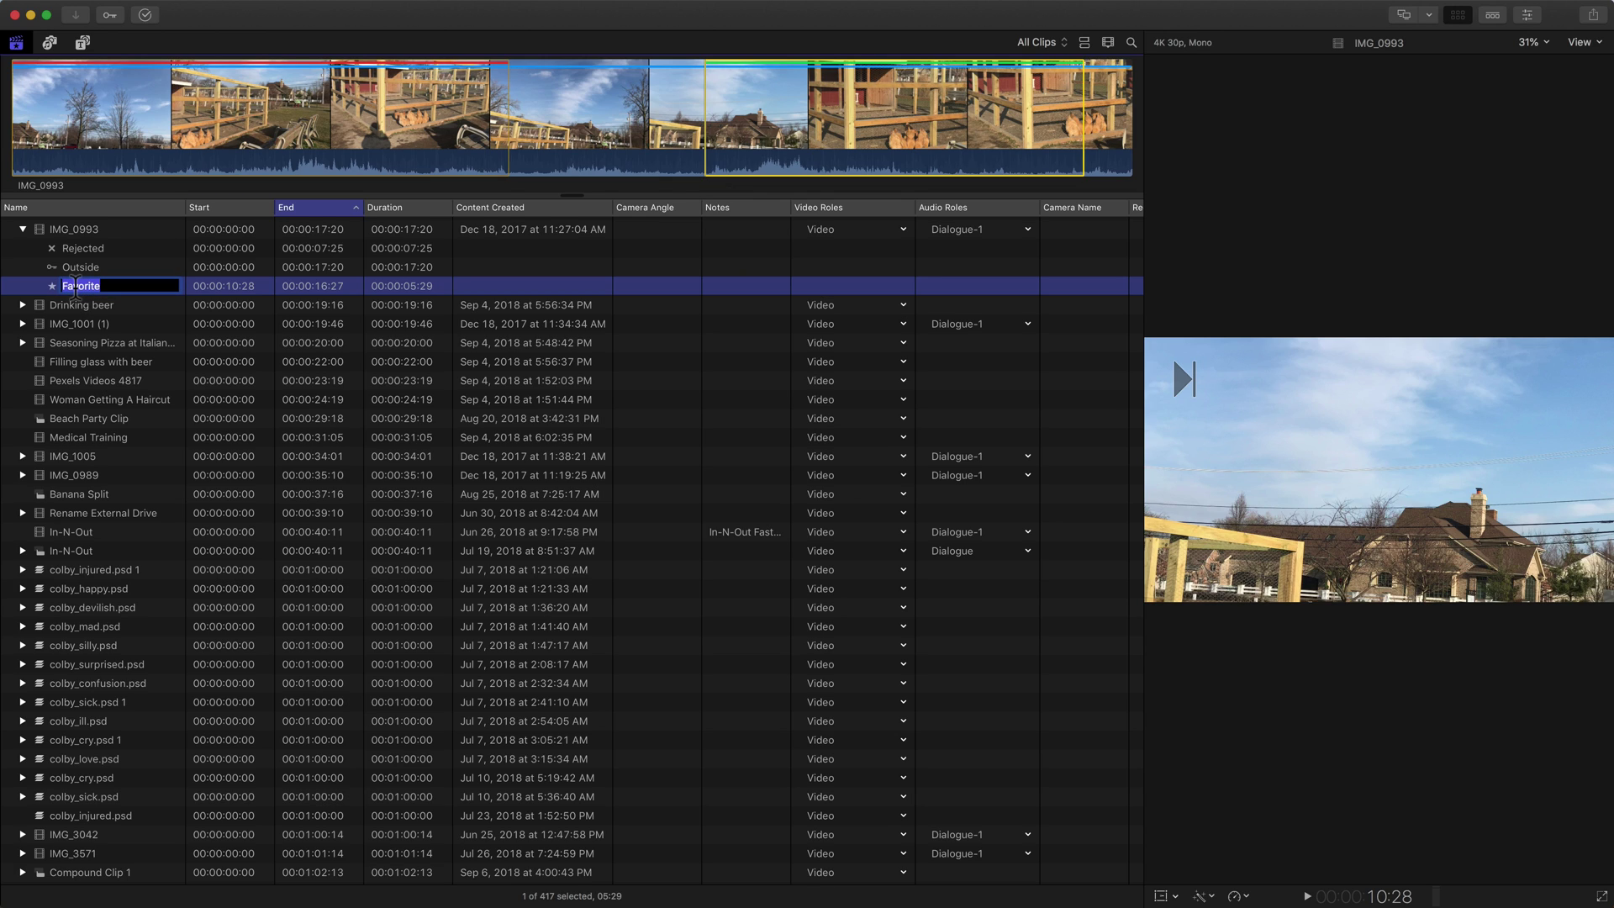
type("Pan")
key("Return")
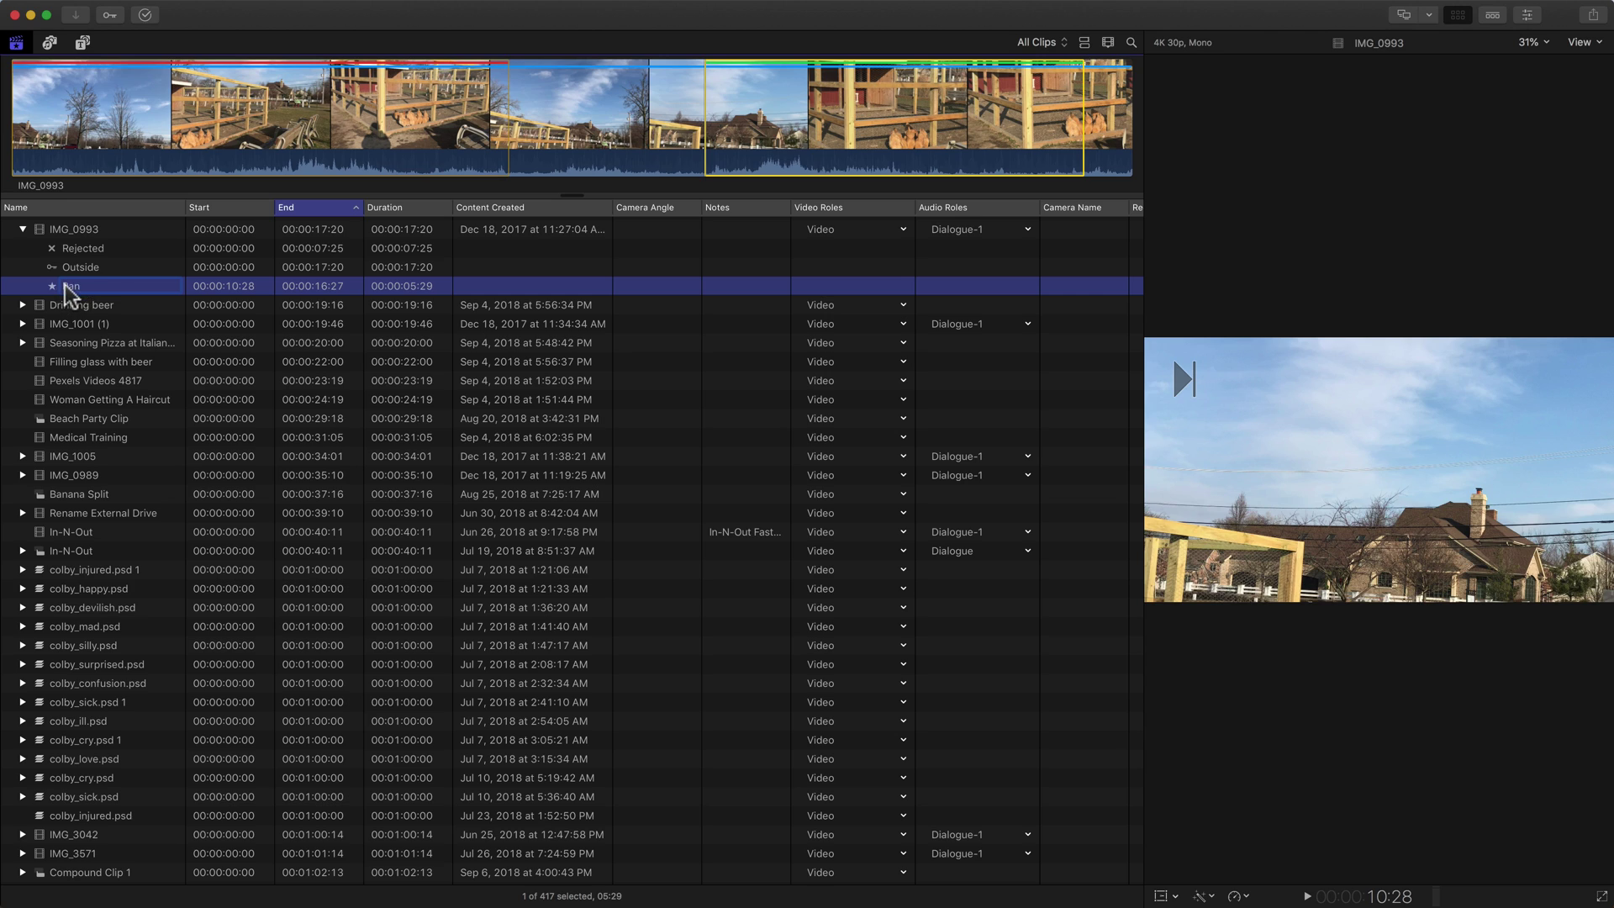